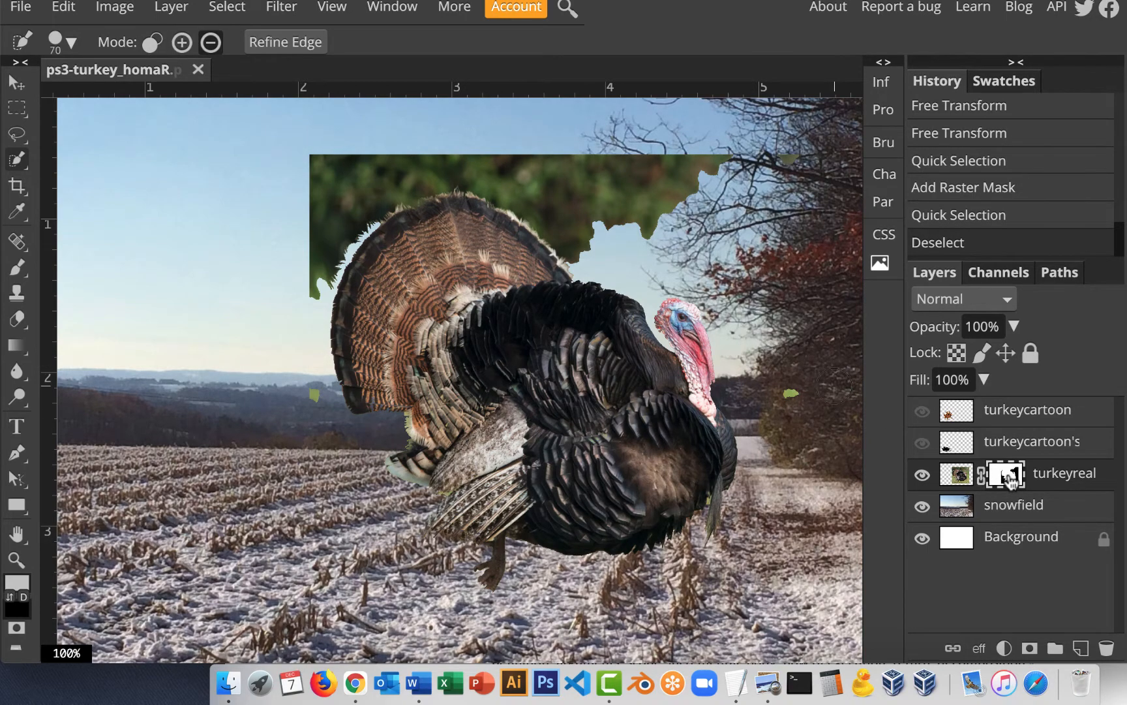
Step: View the turkeyreal layer's mask on its own and return to the composite image
{"action": "left_click", "coordinate": [1009, 479], "text": "alt"}
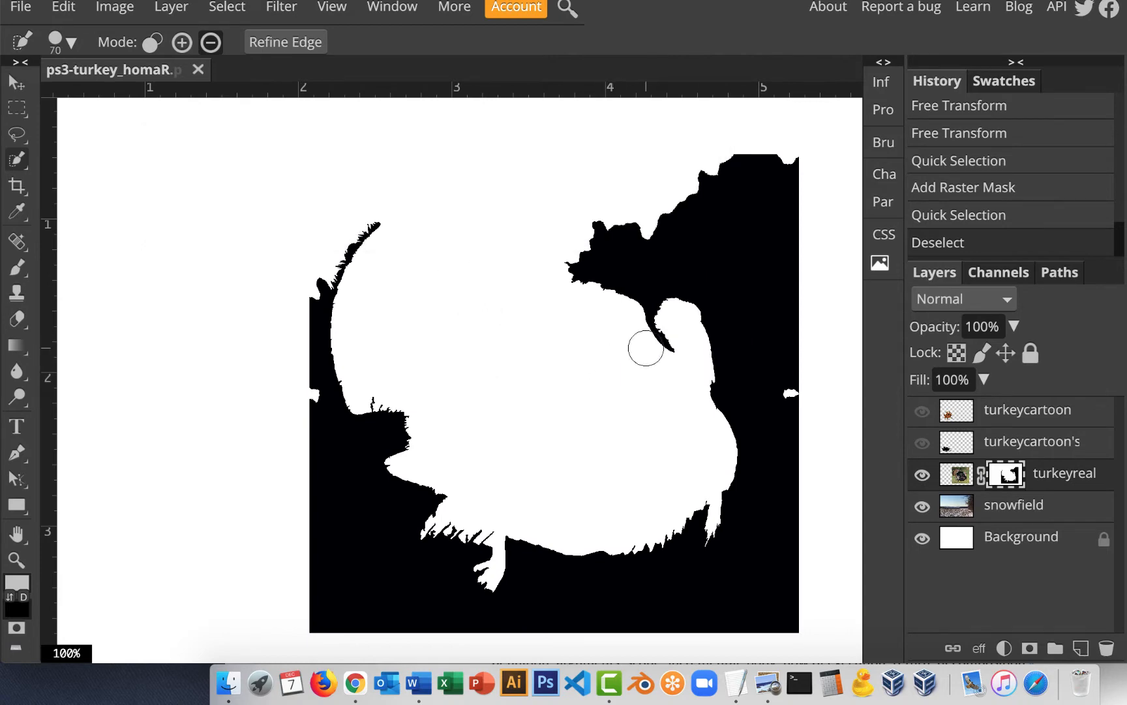
{"action": "left_click", "coordinate": [1008, 475], "text": "alt"}
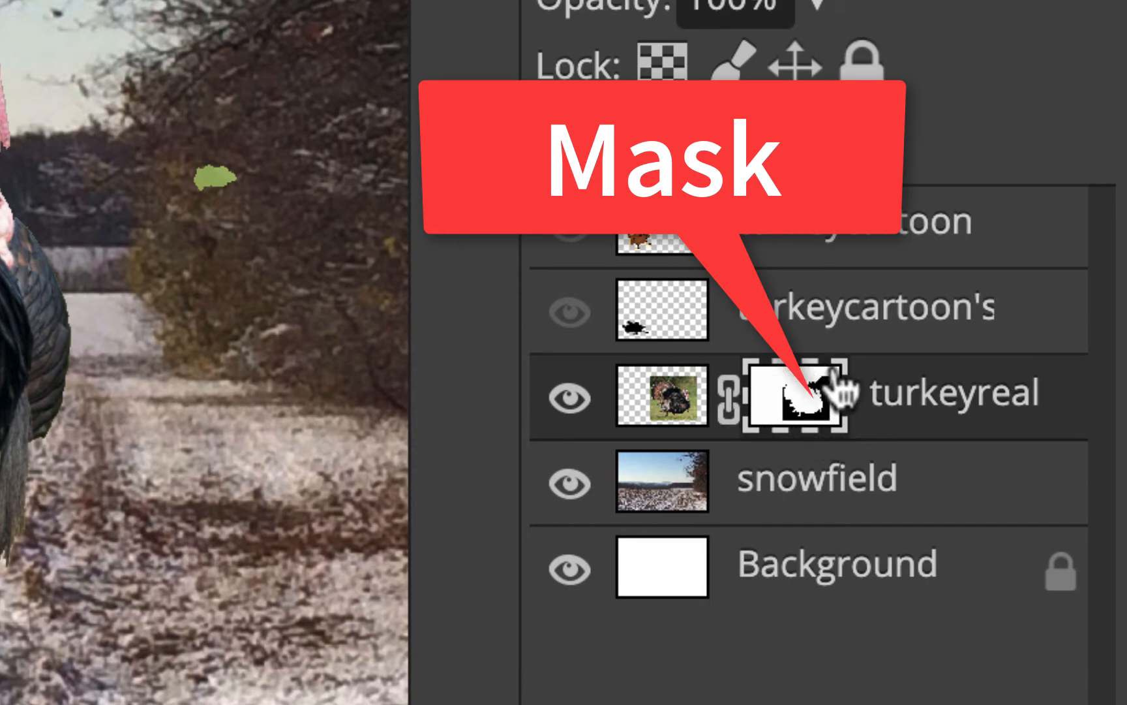
Step: Target the turkeyreal layer's mask and ready the Brush tool with the default white foreground and black background colors
{"action": "left_click", "coordinate": [676, 416]}
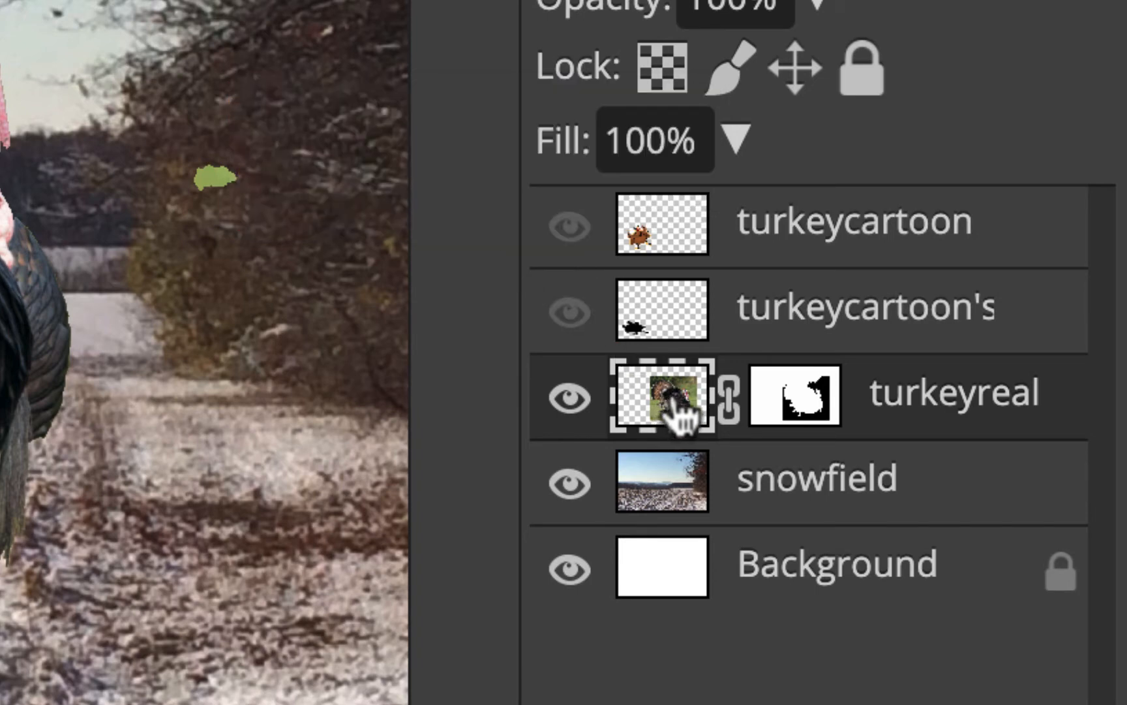
{"action": "left_click", "coordinate": [809, 411]}
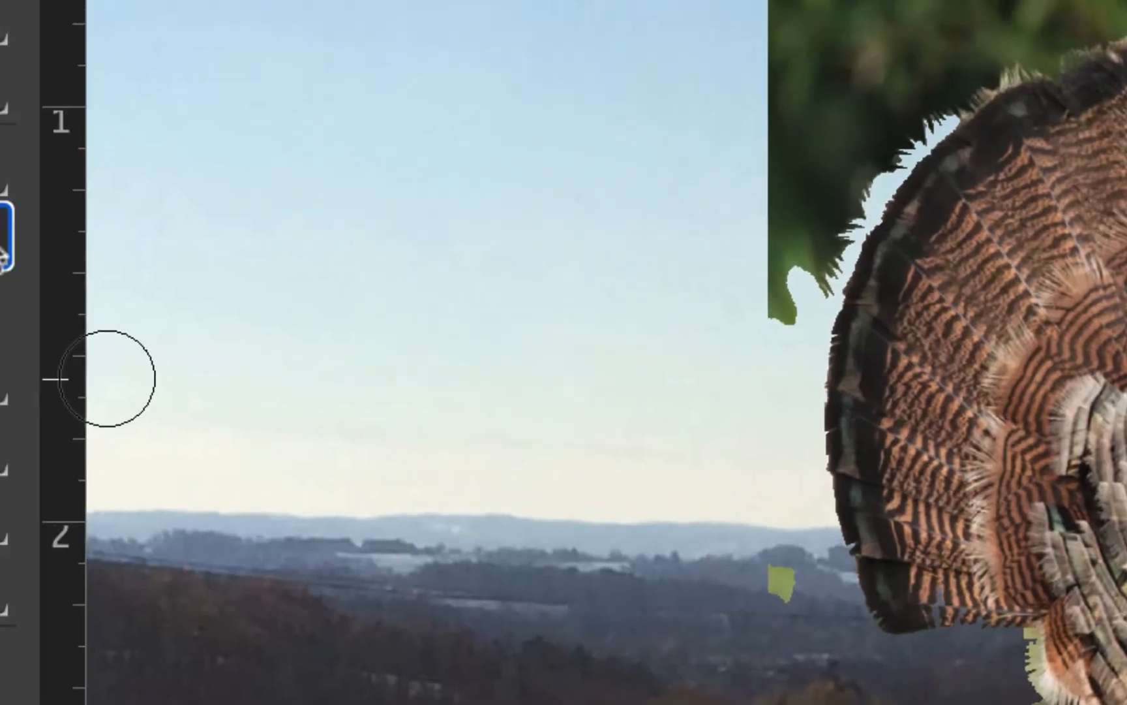
{"action": "key", "text": "b"}
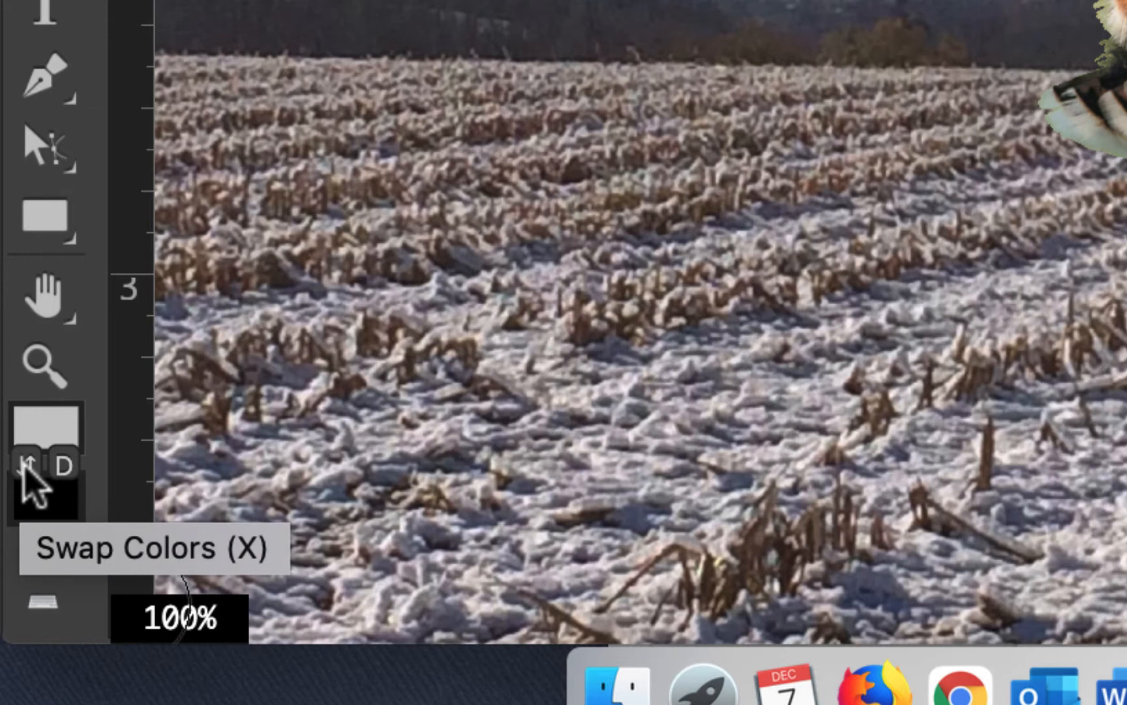
{"action": "left_click", "coordinate": [63, 473]}
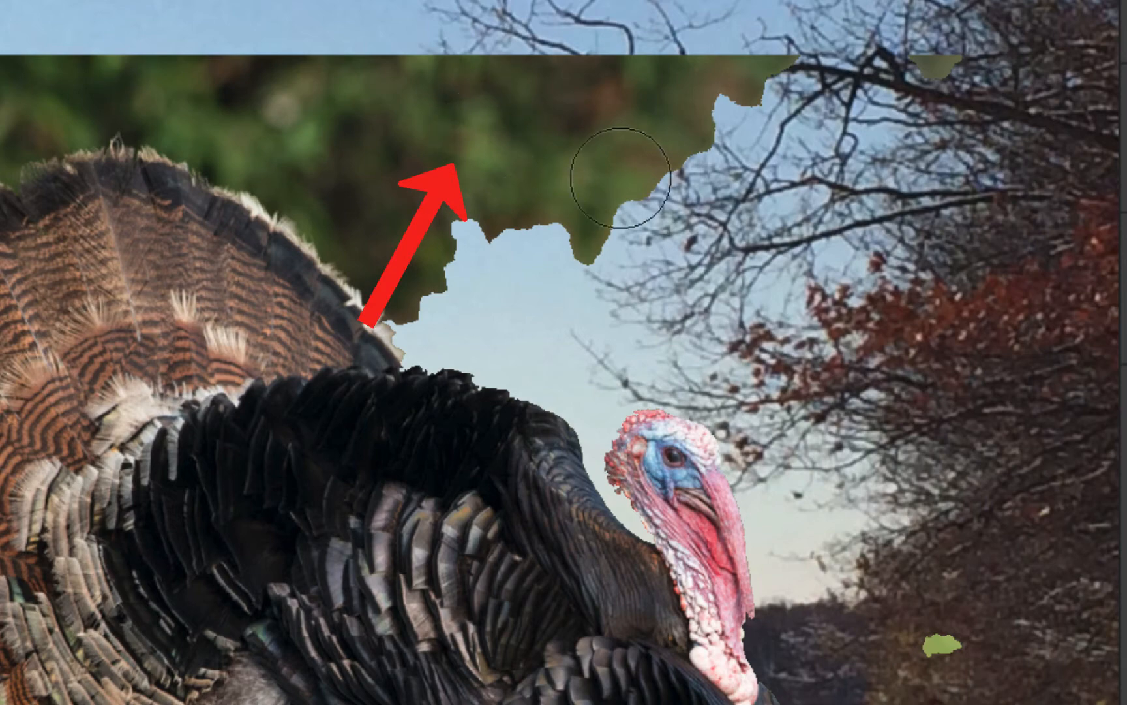
Step: Try painting white on the mask above the turkey's head to reveal hidden background pixels, and undo the stroke
{"action": "left_click_drag", "start_coordinate": [749, 248], "coordinate": [714, 214]}
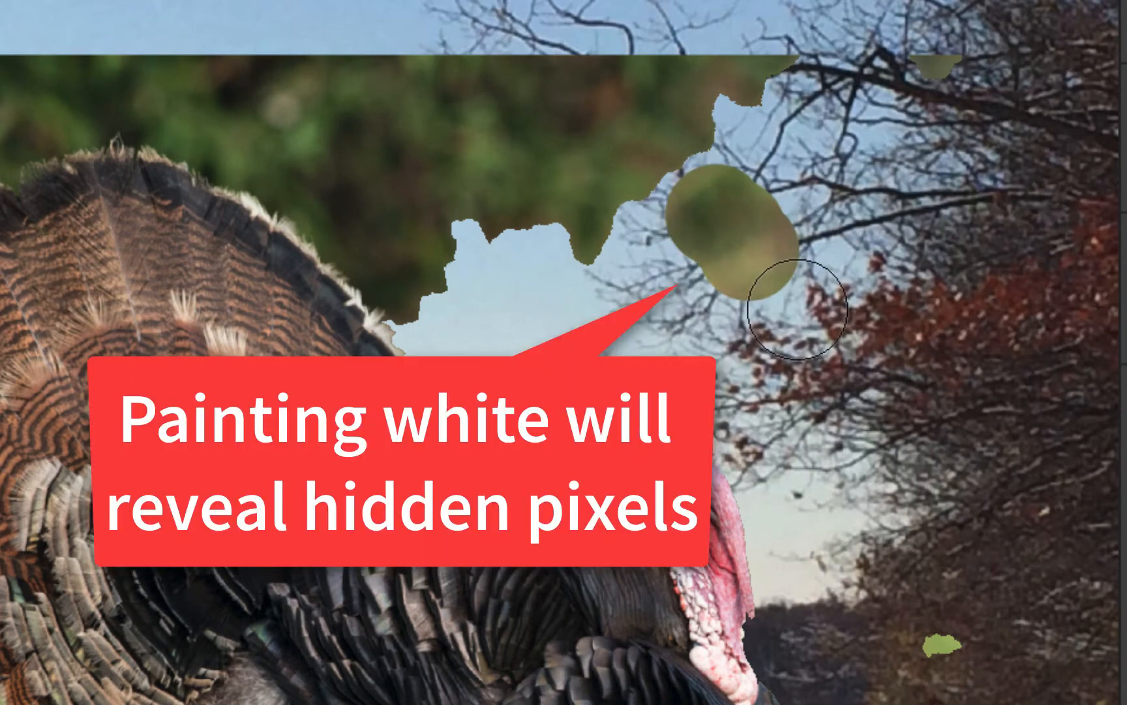
{"action": "key", "text": "super+z"}
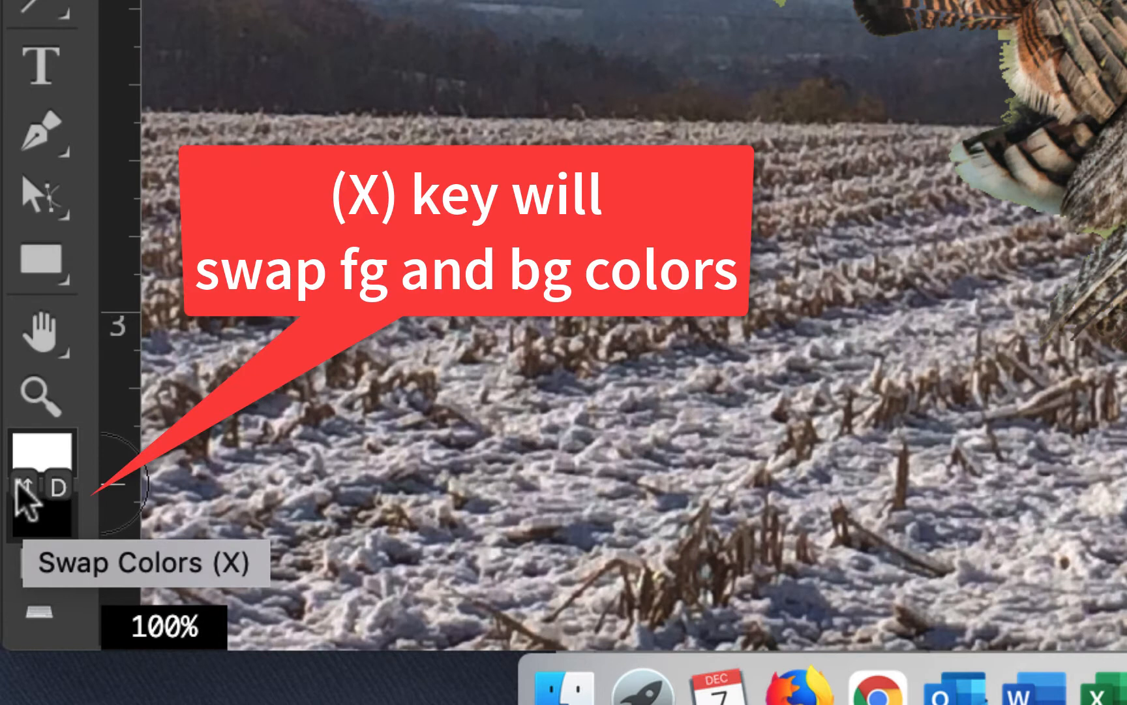
{"action": "key", "text": "x"}
{"action": "key", "text": "x"}
{"action": "key", "text": "x"}
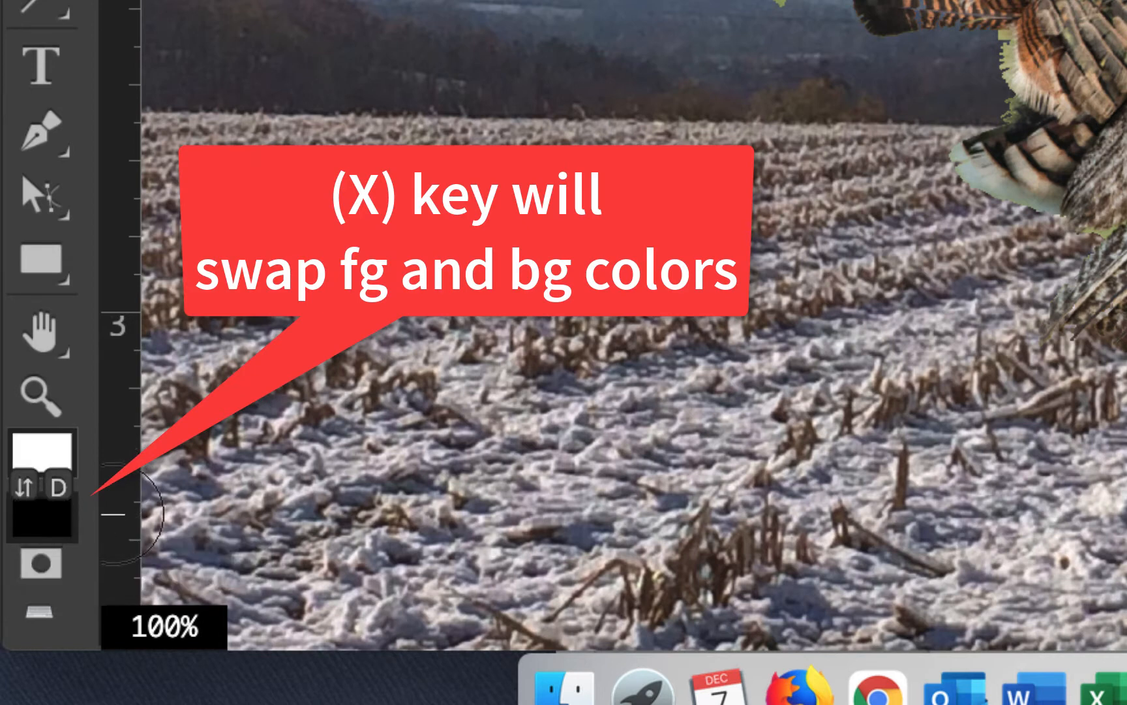
{"action": "key", "text": "x"}
{"action": "key", "text": "x"}
{"action": "key", "text": "x"}
{"action": "key", "text": "x"}
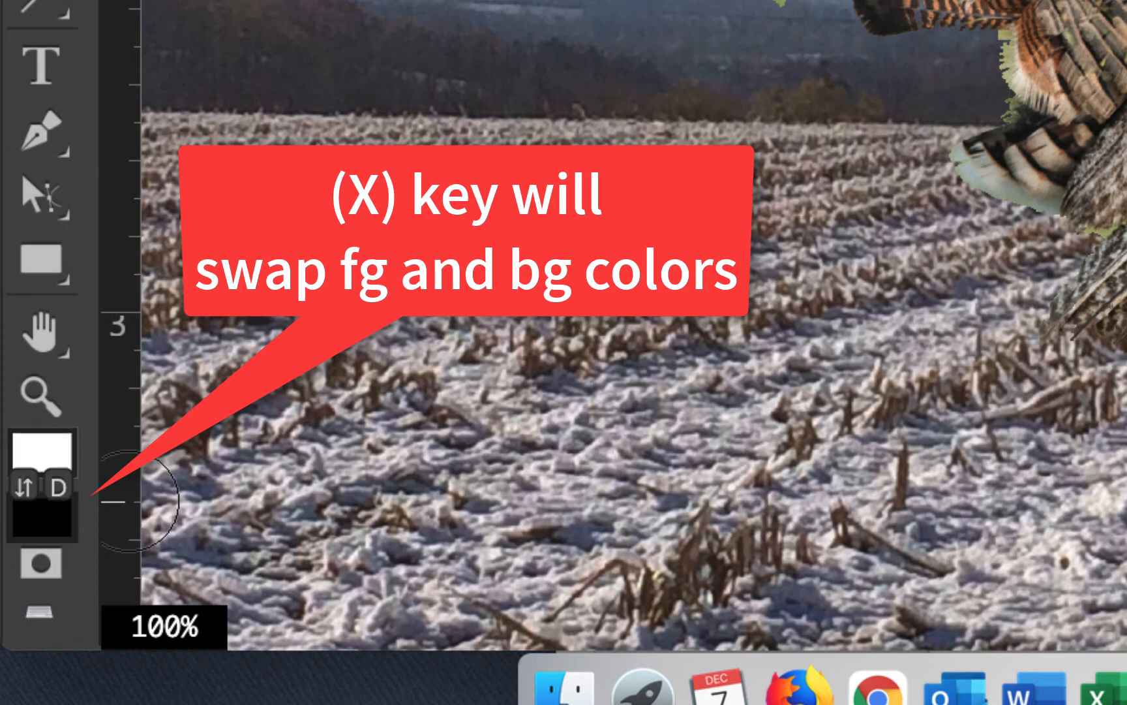
{"action": "key", "text": "x"}
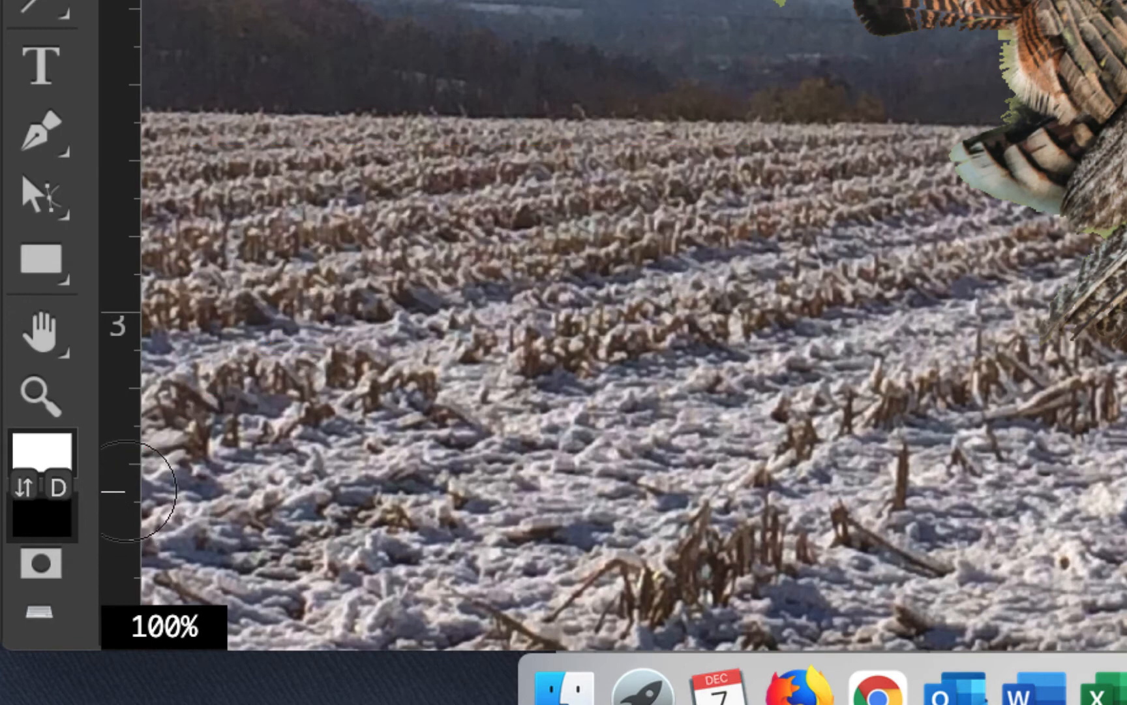
Step: Paint black on the mask over the green background on both sides above the turkey's tail fan, and hide the snowfield layer
{"action": "key", "text": "x"}
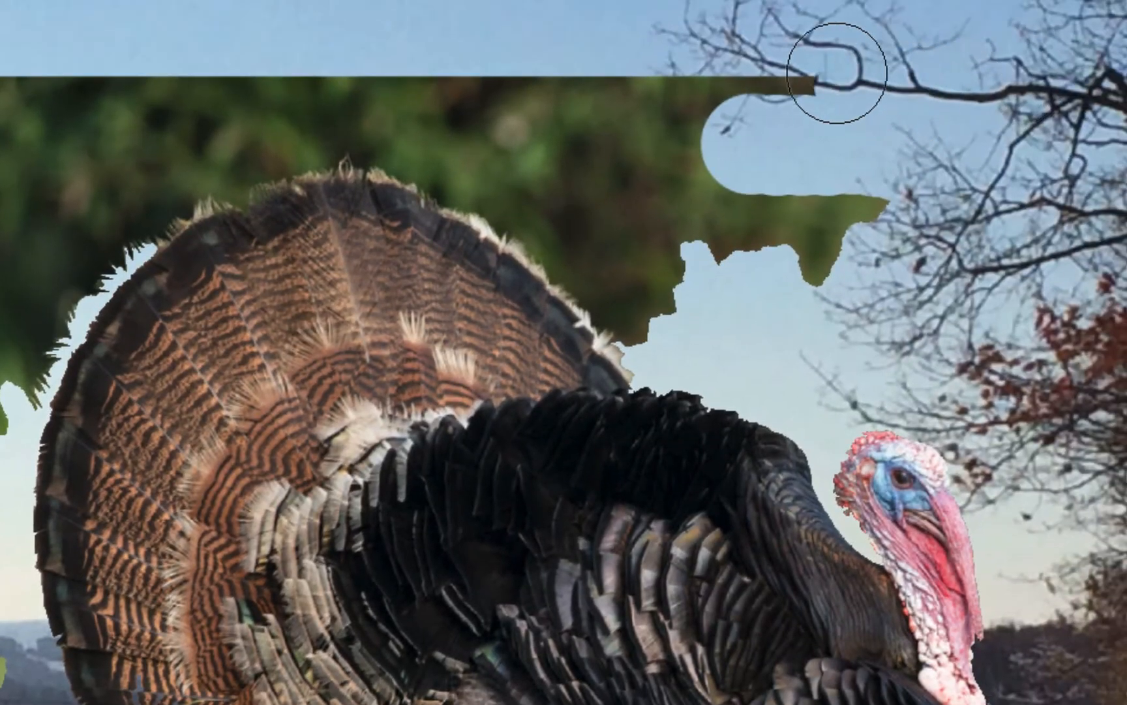
{"action": "mouse_move", "coordinate": [837, 73]}
{"action": "left_mouse_down"}
{"action": "mouse_move", "coordinate": [655, 90]}
{"action": "mouse_move", "coordinate": [627, 103]}
{"action": "mouse_move", "coordinate": [602, 160]}
{"action": "mouse_move", "coordinate": [600, 195]}
{"action": "mouse_move", "coordinate": [652, 142]}
{"action": "mouse_move", "coordinate": [673, 172]}
{"action": "mouse_move", "coordinate": [855, 217]}
{"action": "mouse_move", "coordinate": [803, 269]}
{"action": "left_mouse_up"}
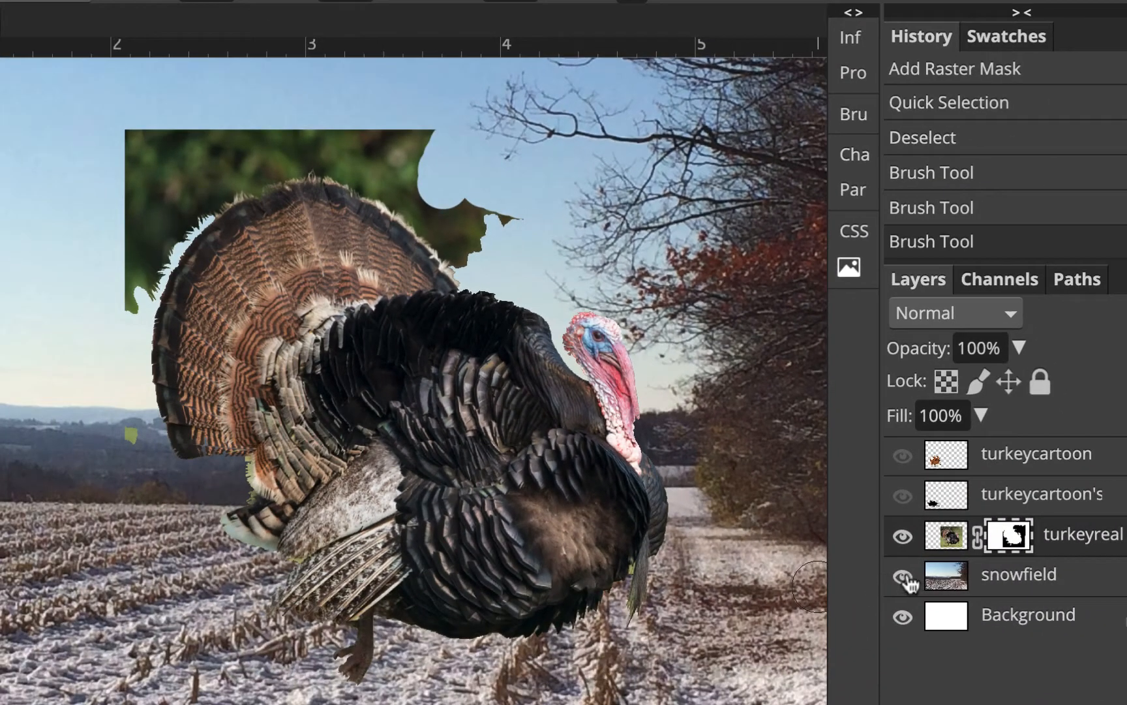
{"action": "left_click", "coordinate": [903, 575]}
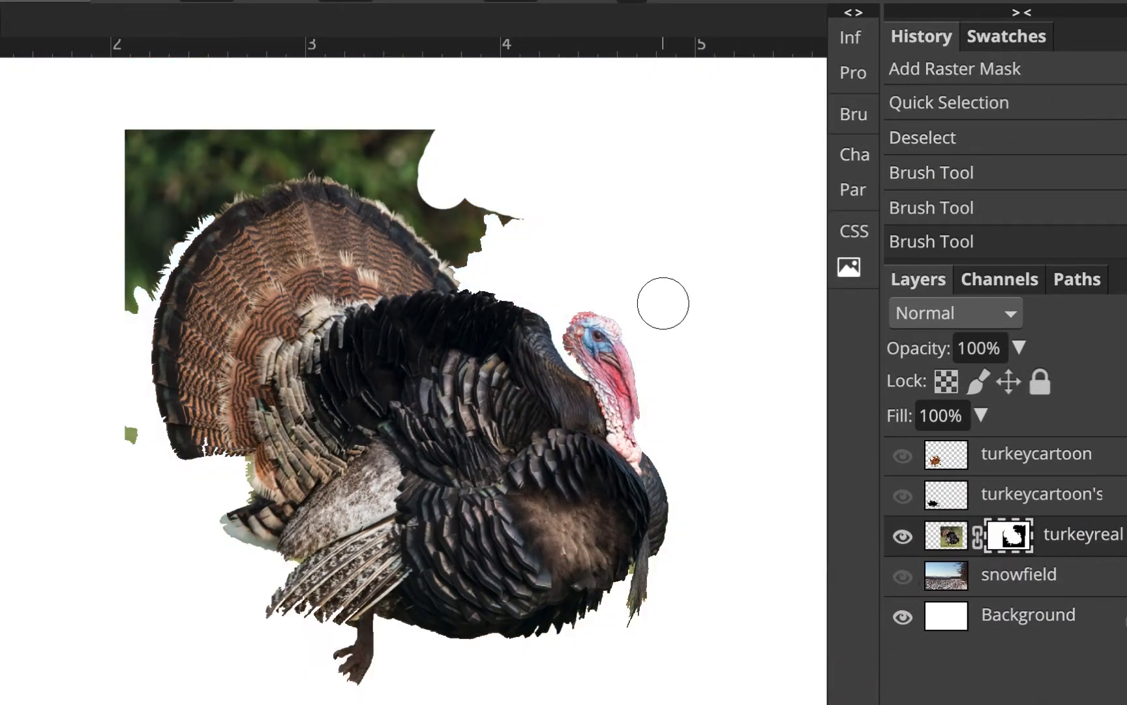
{"action": "mouse_move", "coordinate": [189, 145]}
{"action": "left_mouse_down"}
{"action": "mouse_move", "coordinate": [127, 177]}
{"action": "mouse_move", "coordinate": [136, 135]}
{"action": "mouse_move", "coordinate": [167, 125]}
{"action": "mouse_move", "coordinate": [173, 161]}
{"action": "mouse_move", "coordinate": [157, 236]}
{"action": "mouse_move", "coordinate": [120, 307]}
{"action": "mouse_move", "coordinate": [136, 280]}
{"action": "mouse_move", "coordinate": [123, 255]}
{"action": "mouse_move", "coordinate": [131, 199]}
{"action": "mouse_move", "coordinate": [171, 137]}
{"action": "mouse_move", "coordinate": [207, 119]}
{"action": "left_mouse_up"}
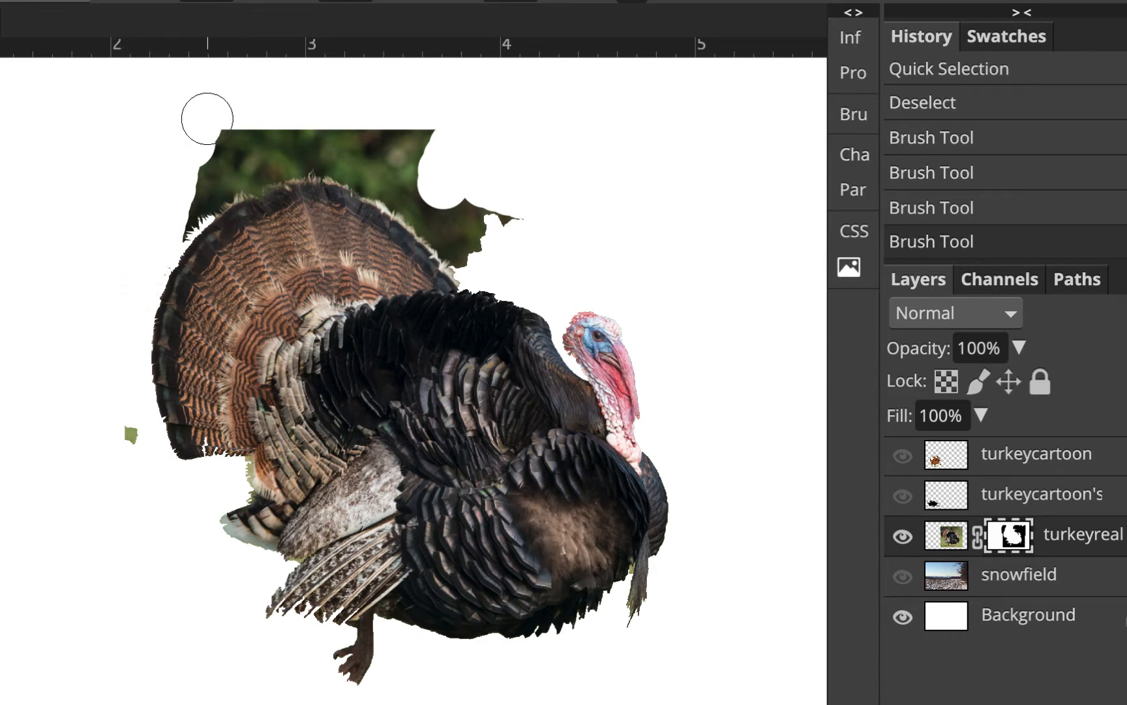
Step: Soften the 80 px brush to 62% hardness for work on the tail fan's edge
{"action": "scroll", "coordinate": [206, 115], "scroll_direction": "up", "scroll_amount": 3}
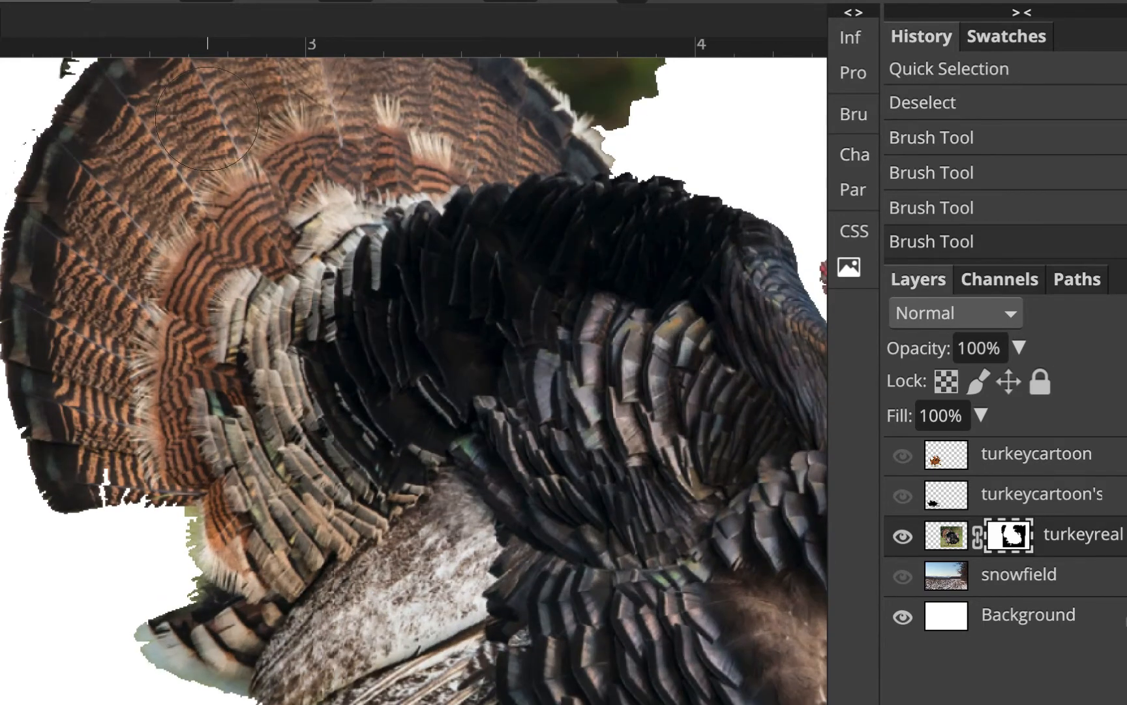
{"action": "left_click_drag", "start_coordinate": [465, 237], "coordinate": [460, 496]}
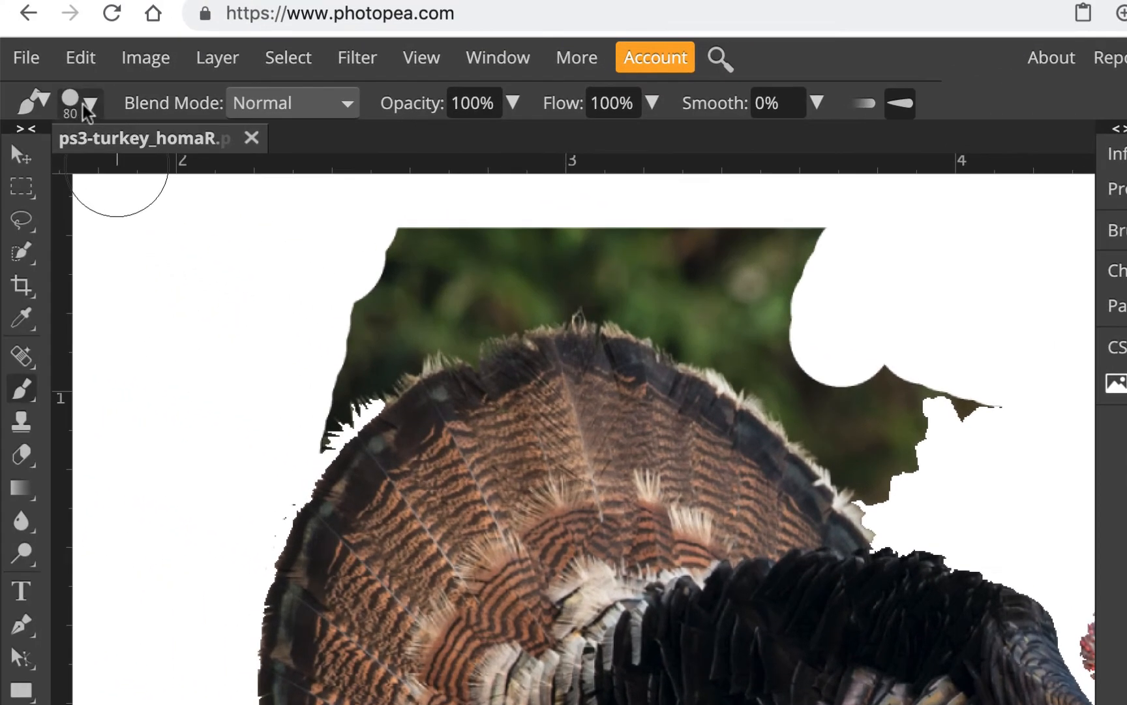
{"action": "left_click", "coordinate": [87, 107]}
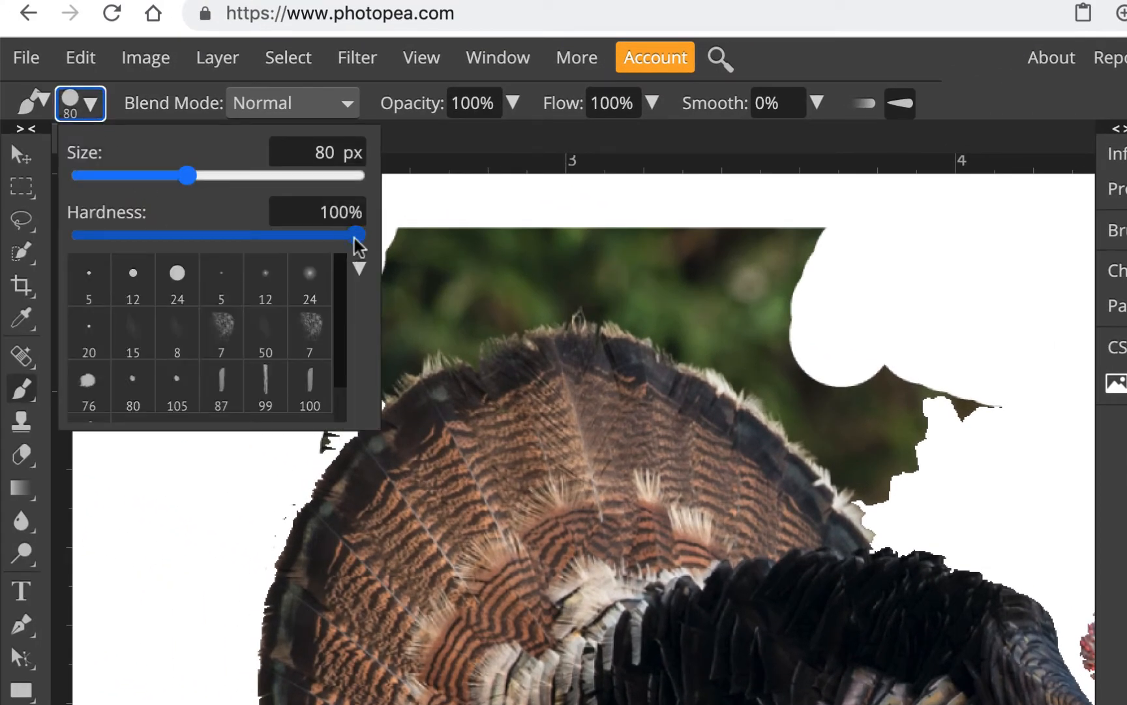
{"action": "left_click_drag", "start_coordinate": [356, 240], "coordinate": [295, 239]}
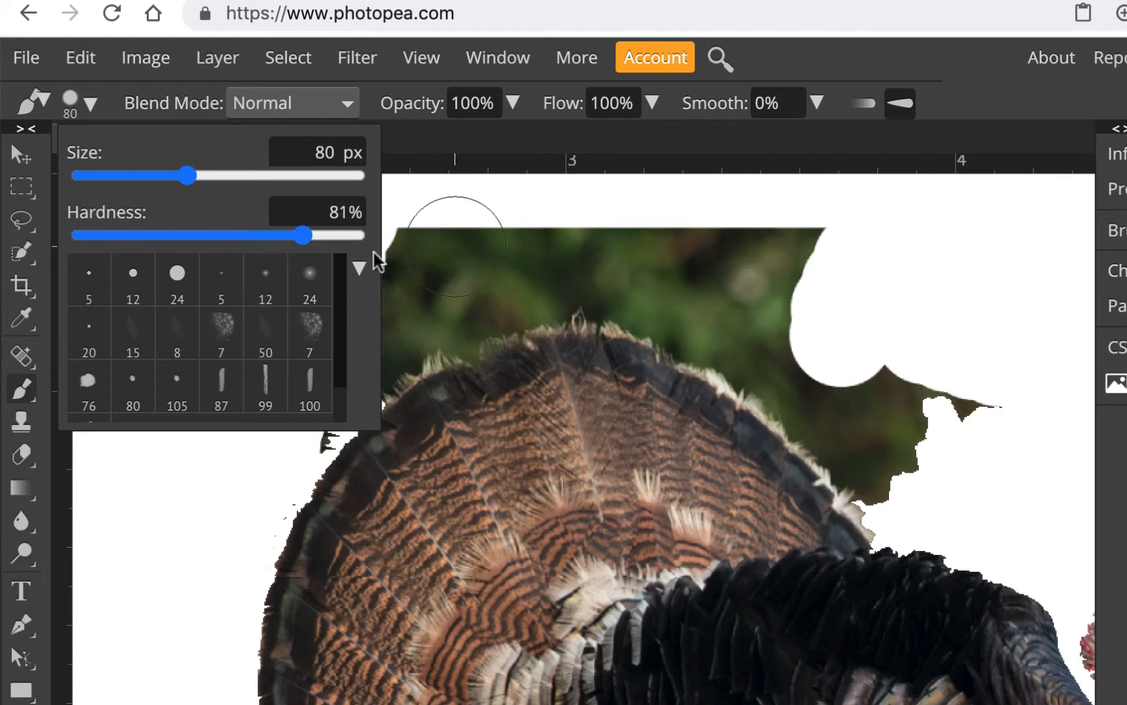
{"action": "left_click_drag", "start_coordinate": [303, 237], "coordinate": [251, 241]}
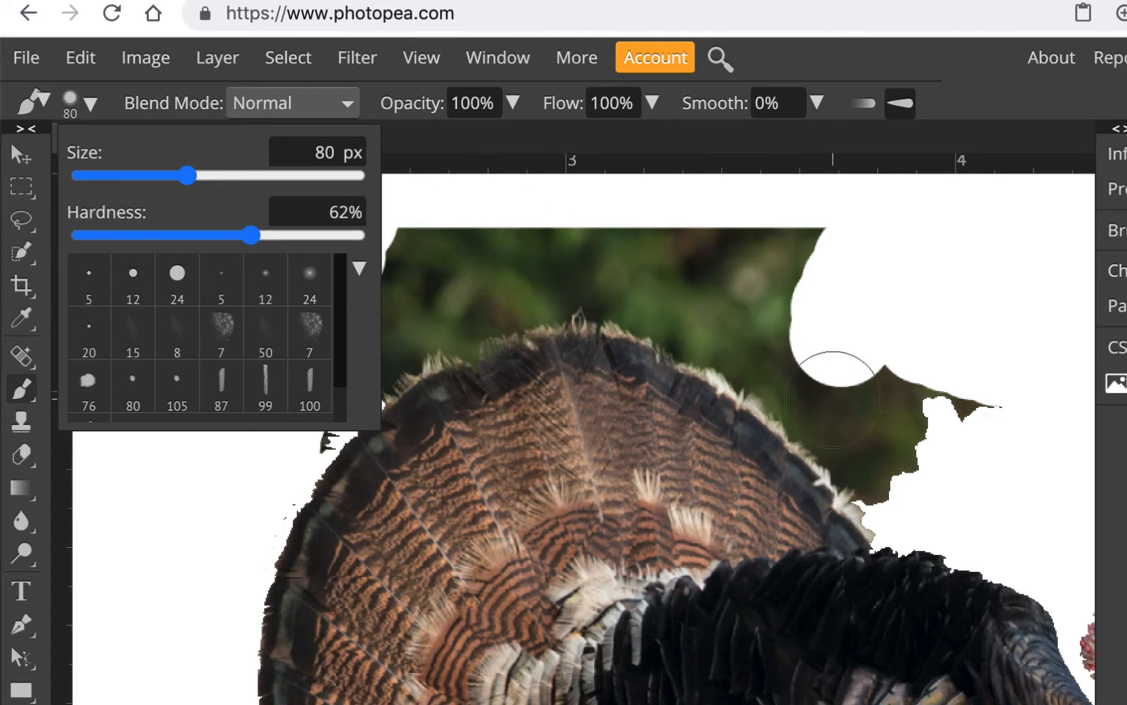
Step: Paint black on the mask along the tail fan's upper edge and over the leftover green background above it
{"action": "left_click_drag", "start_coordinate": [833, 400], "coordinate": [745, 351]}
{"action": "mouse_move", "coordinate": [618, 204]}
{"action": "left_mouse_down"}
{"action": "mouse_move", "coordinate": [582, 164]}
{"action": "mouse_move", "coordinate": [544, 156]}
{"action": "mouse_move", "coordinate": [499, 117]}
{"action": "mouse_move", "coordinate": [481, 123]}
{"action": "mouse_move", "coordinate": [445, 99]}
{"action": "mouse_move", "coordinate": [377, 98]}
{"action": "mouse_move", "coordinate": [363, 113]}
{"action": "mouse_move", "coordinate": [285, 122]}
{"action": "mouse_move", "coordinate": [191, 169]}
{"action": "mouse_move", "coordinate": [143, 177]}
{"action": "mouse_move", "coordinate": [28, 257]}
{"action": "mouse_move", "coordinate": [3, 285]}
{"action": "mouse_move", "coordinate": [2, 316]}
{"action": "mouse_move", "coordinate": [304, 287]}
{"action": "left_mouse_up"}
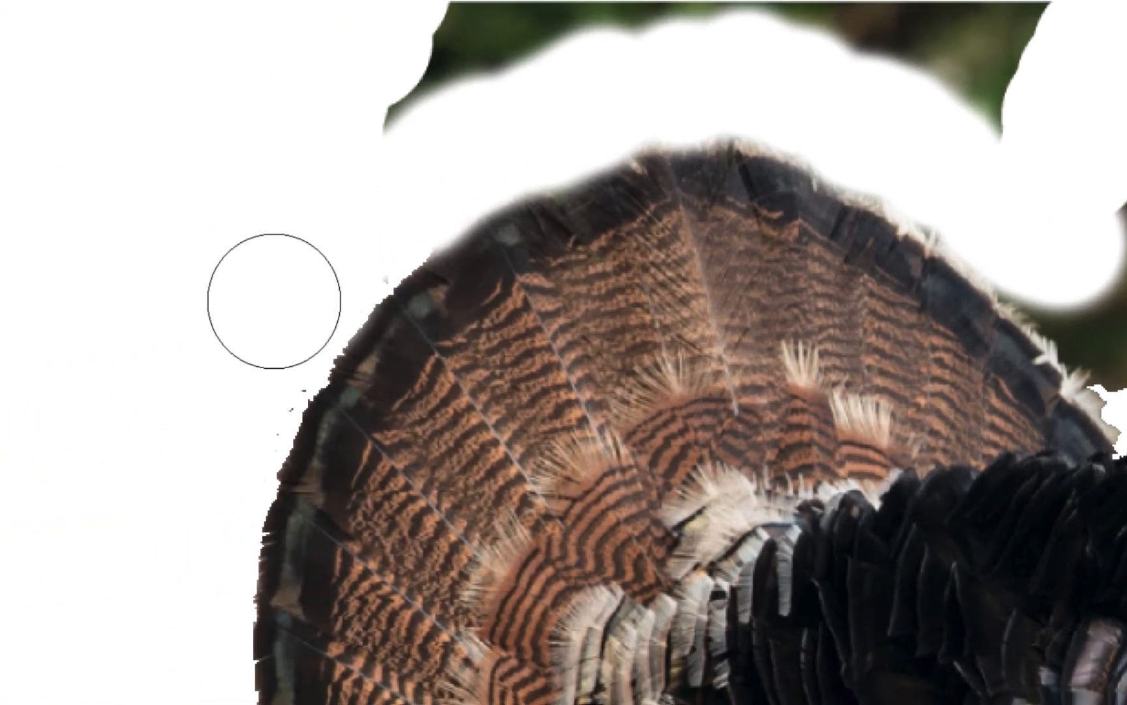
{"action": "mouse_move", "coordinate": [443, 91]}
{"action": "left_mouse_down"}
{"action": "mouse_move", "coordinate": [463, 45]}
{"action": "mouse_move", "coordinate": [394, 92]}
{"action": "mouse_move", "coordinate": [375, 89]}
{"action": "mouse_move", "coordinate": [649, 3]}
{"action": "mouse_move", "coordinate": [847, 16]}
{"action": "left_mouse_up"}
{"action": "mouse_move", "coordinate": [611, 133]}
{"action": "left_mouse_down"}
{"action": "mouse_move", "coordinate": [786, 166]}
{"action": "mouse_move", "coordinate": [779, 227]}
{"action": "left_mouse_up"}
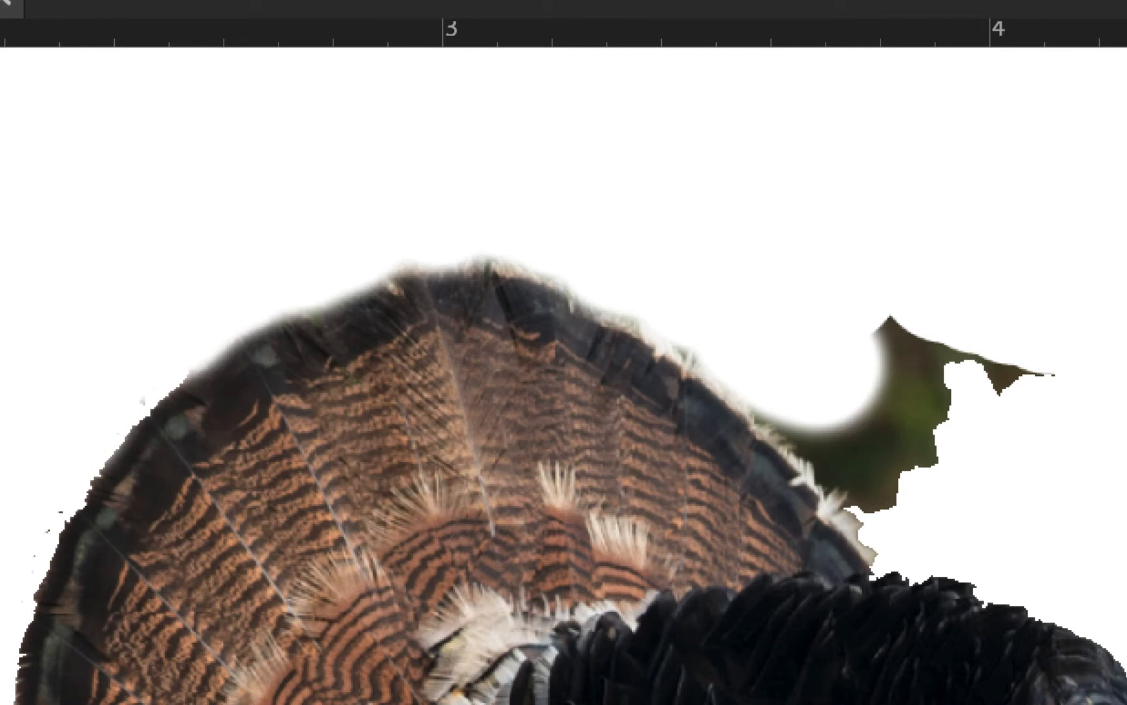
Step: Mask out the remaining green patch between the tail fan's right edge and the turkey's back
{"action": "mouse_move", "coordinate": [899, 332]}
{"action": "left_mouse_down"}
{"action": "mouse_move", "coordinate": [1018, 383]}
{"action": "mouse_move", "coordinate": [1020, 397]}
{"action": "mouse_move", "coordinate": [967, 313]}
{"action": "mouse_move", "coordinate": [921, 420]}
{"action": "mouse_move", "coordinate": [919, 386]}
{"action": "left_mouse_up"}
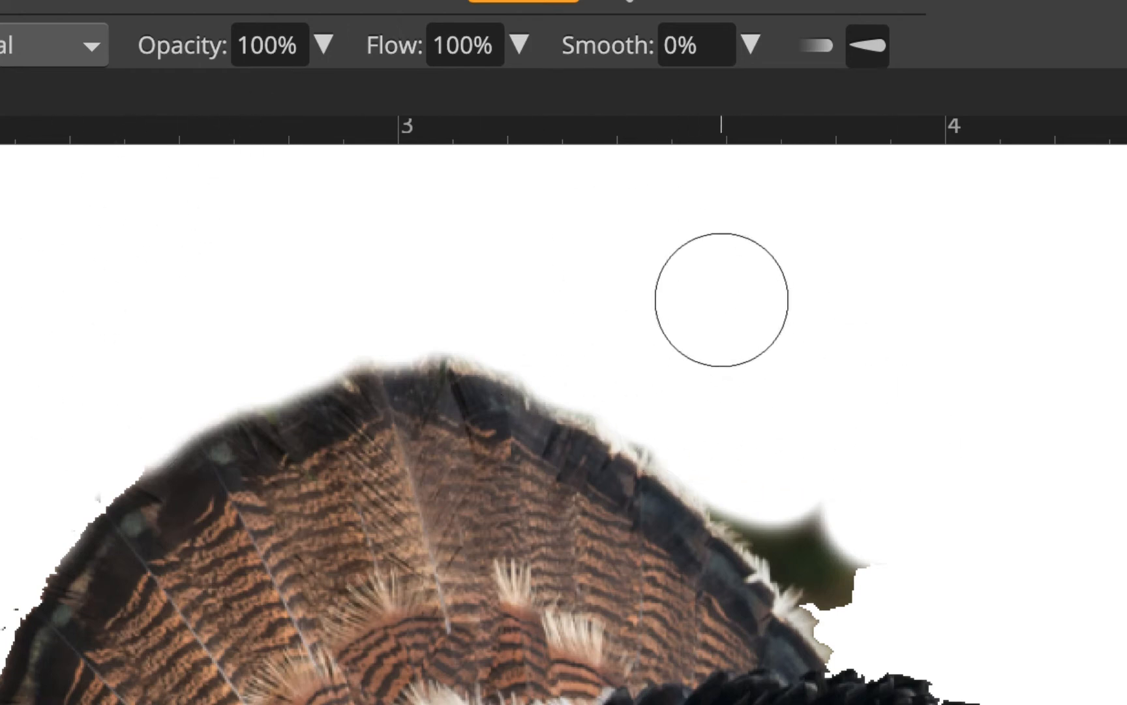
{"action": "mouse_move", "coordinate": [923, 581]}
{"action": "left_mouse_down"}
{"action": "mouse_move", "coordinate": [847, 557]}
{"action": "mouse_move", "coordinate": [822, 520]}
{"action": "left_mouse_up"}
{"action": "left_click_drag", "start_coordinate": [878, 572], "coordinate": [782, 487]}
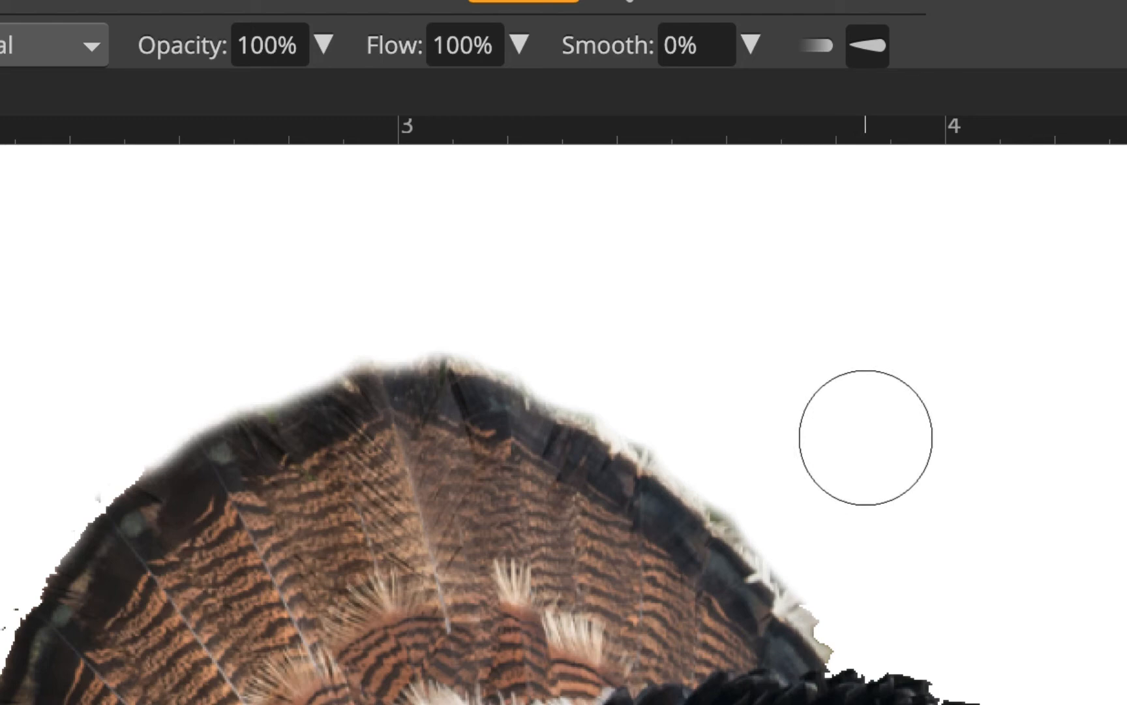
Step: Enlarge the brush to 90 px and dab black on the mask along the turkey's back to soften its edge
{"action": "key", "text": "bracketright"}
{"action": "key", "text": "bracketright"}
{"action": "key", "text": "bracketright"}
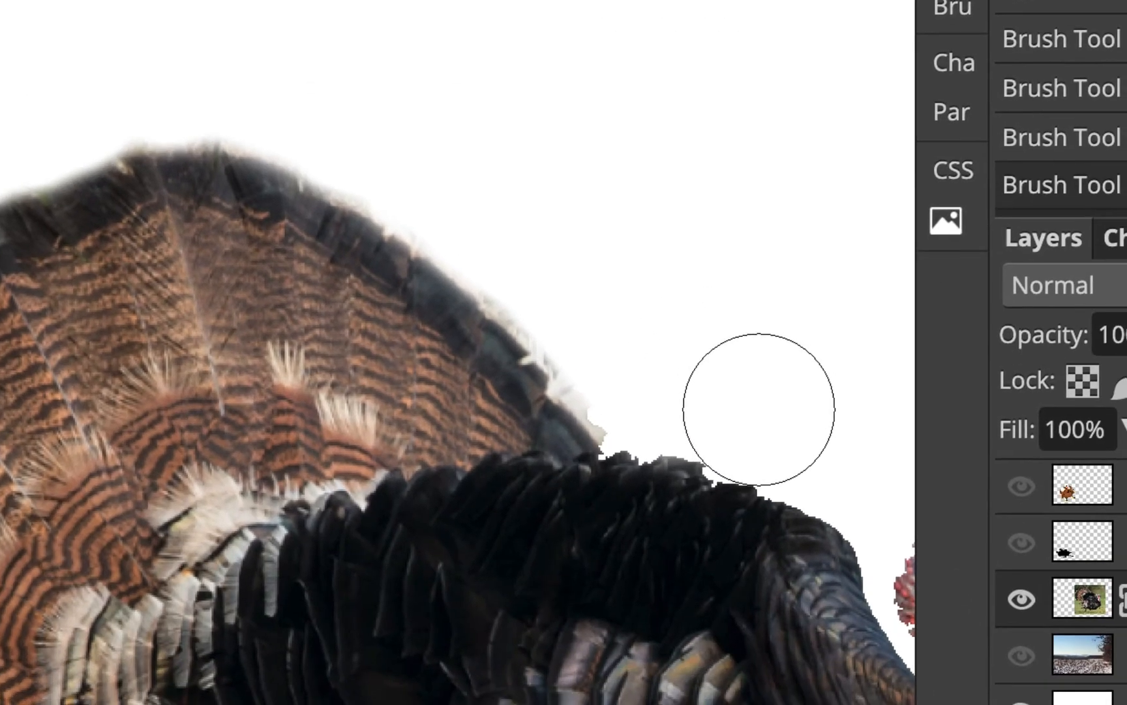
{"action": "left_click", "coordinate": [762, 419]}
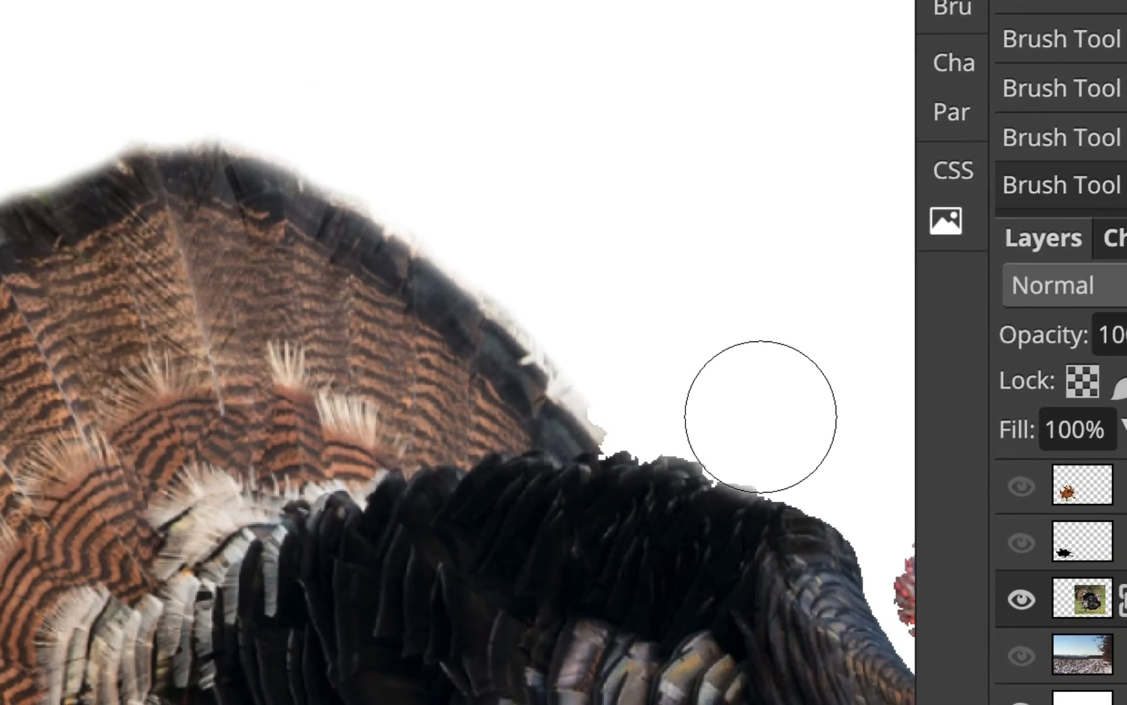
{"action": "left_click", "coordinate": [726, 404]}
{"action": "left_click", "coordinate": [712, 397]}
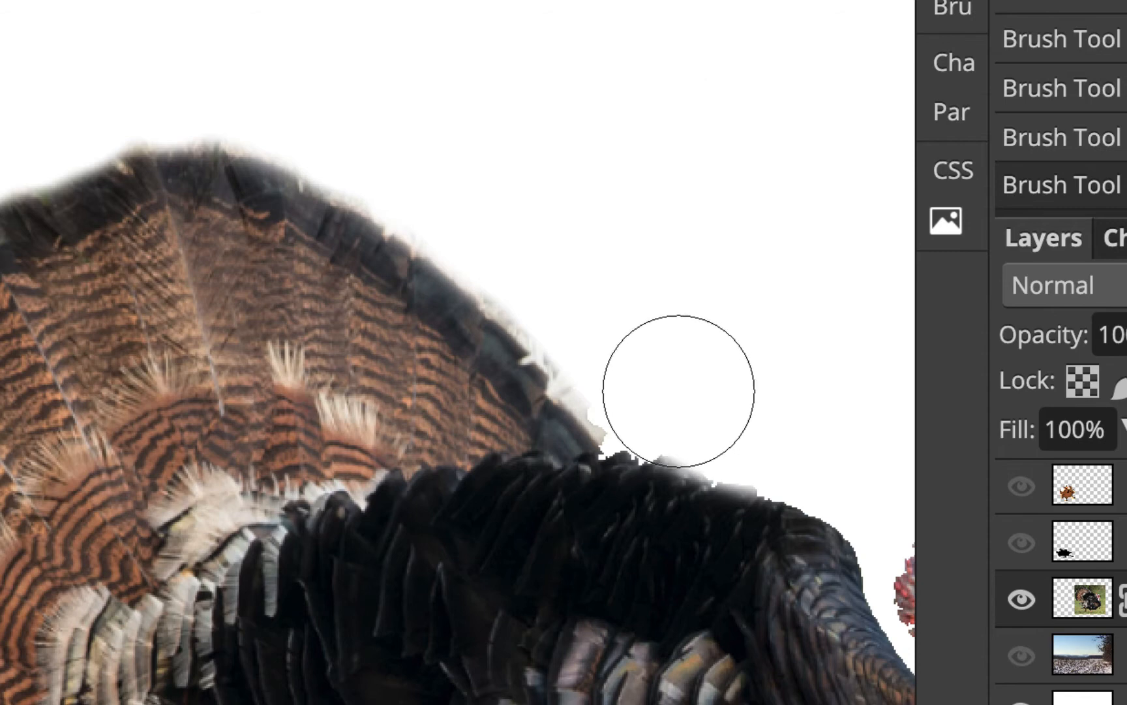
{"action": "left_click", "coordinate": [682, 390]}
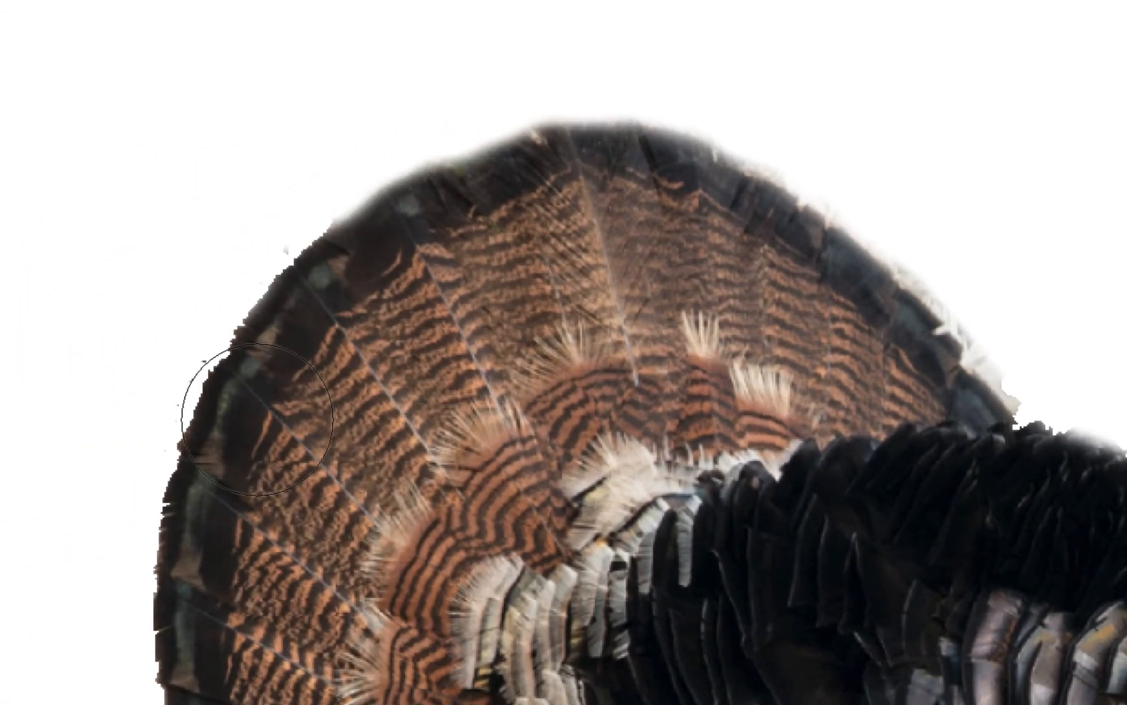
Step: Paint white on the mask along the tail fan's left and upper-left edges to restore feathers, and switch the foreground to black
{"action": "mouse_move", "coordinate": [258, 420]}
{"action": "left_mouse_down"}
{"action": "mouse_move", "coordinate": [219, 512]}
{"action": "mouse_move", "coordinate": [232, 535]}
{"action": "mouse_move", "coordinate": [215, 636]}
{"action": "mouse_move", "coordinate": [232, 678]}
{"action": "mouse_move", "coordinate": [233, 598]}
{"action": "left_mouse_up"}
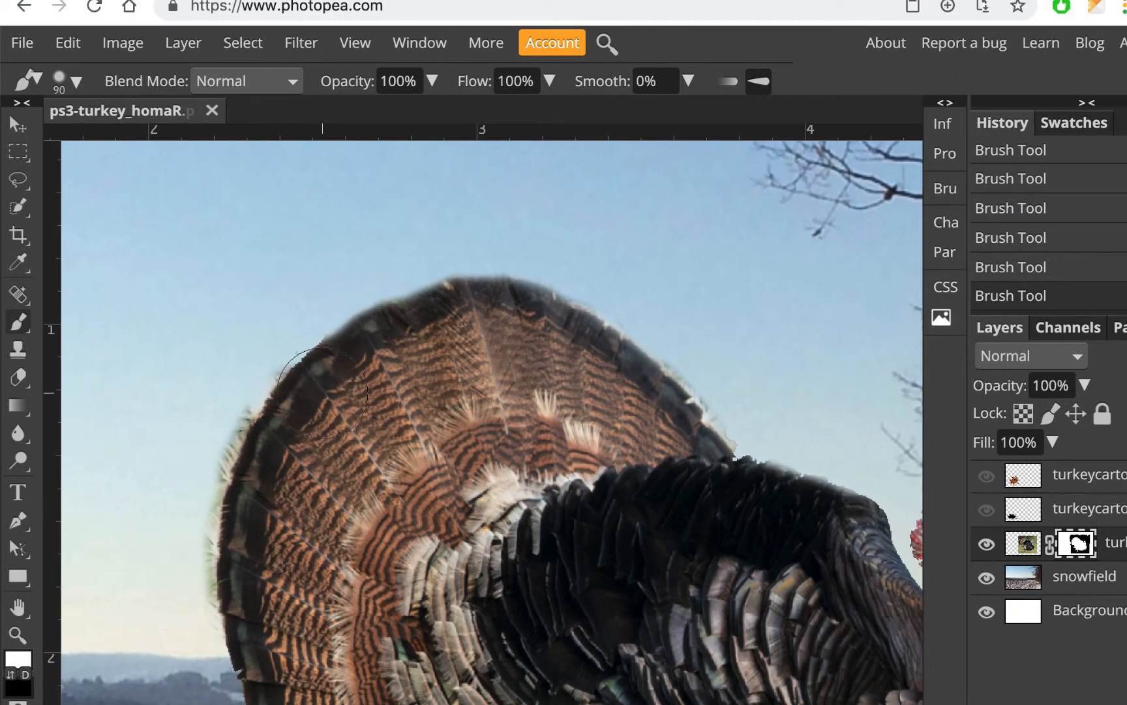
{"action": "left_click_drag", "start_coordinate": [340, 373], "coordinate": [414, 334]}
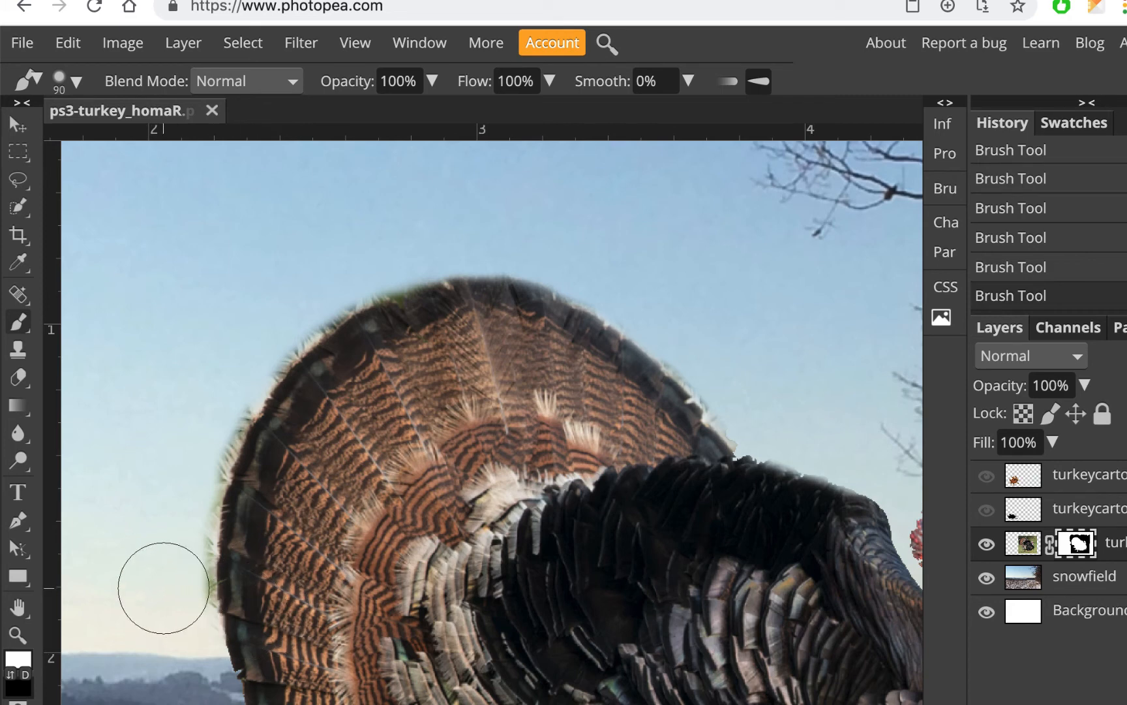
{"action": "key", "text": "x"}
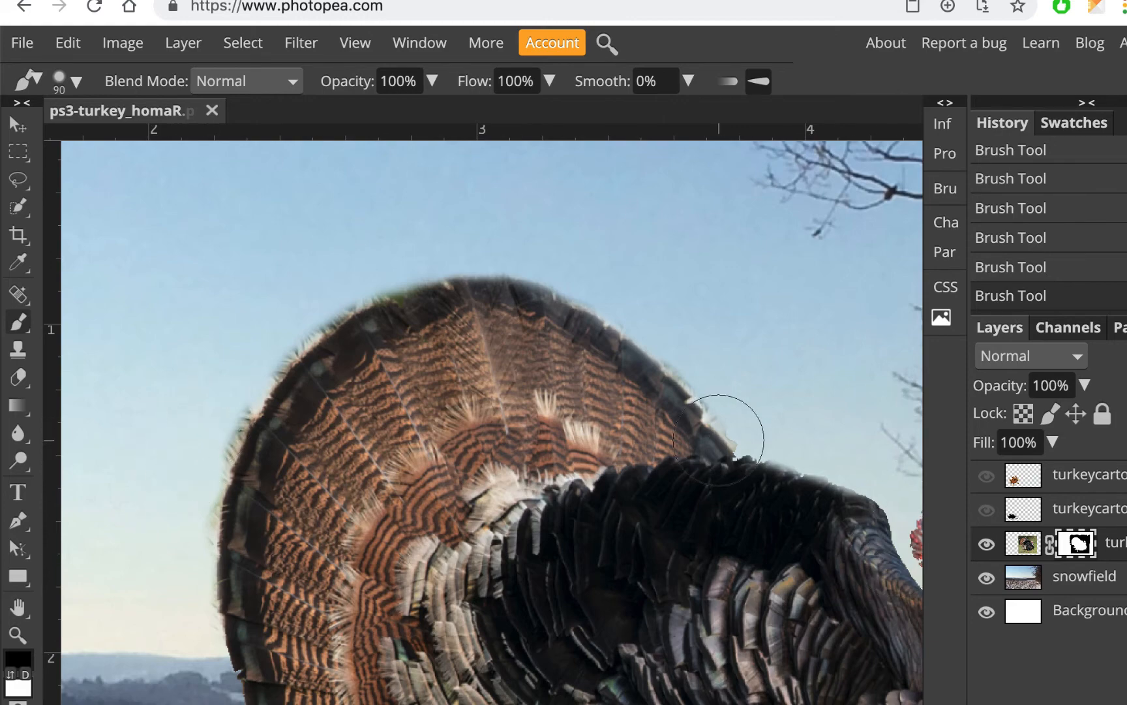
Step: Brush the mask along the jagged feather edge just below the tail fan to smooth it
{"action": "left_click_drag", "start_coordinate": [674, 468], "coordinate": [648, 219]}
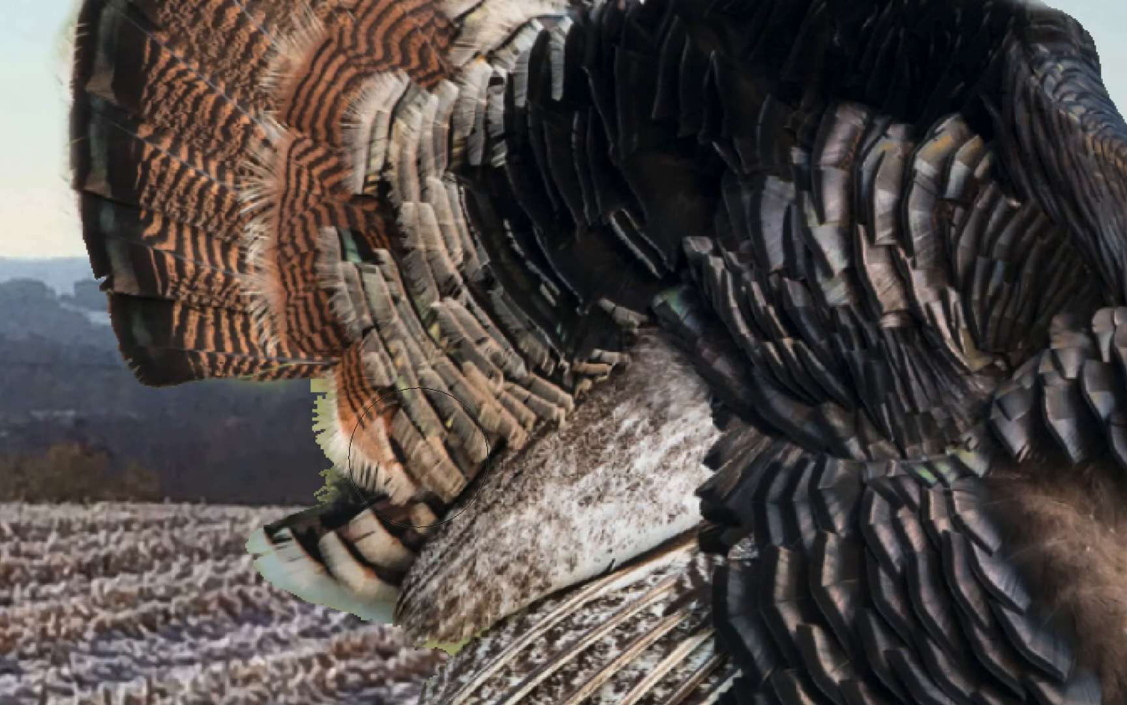
{"action": "left_click", "coordinate": [369, 392]}
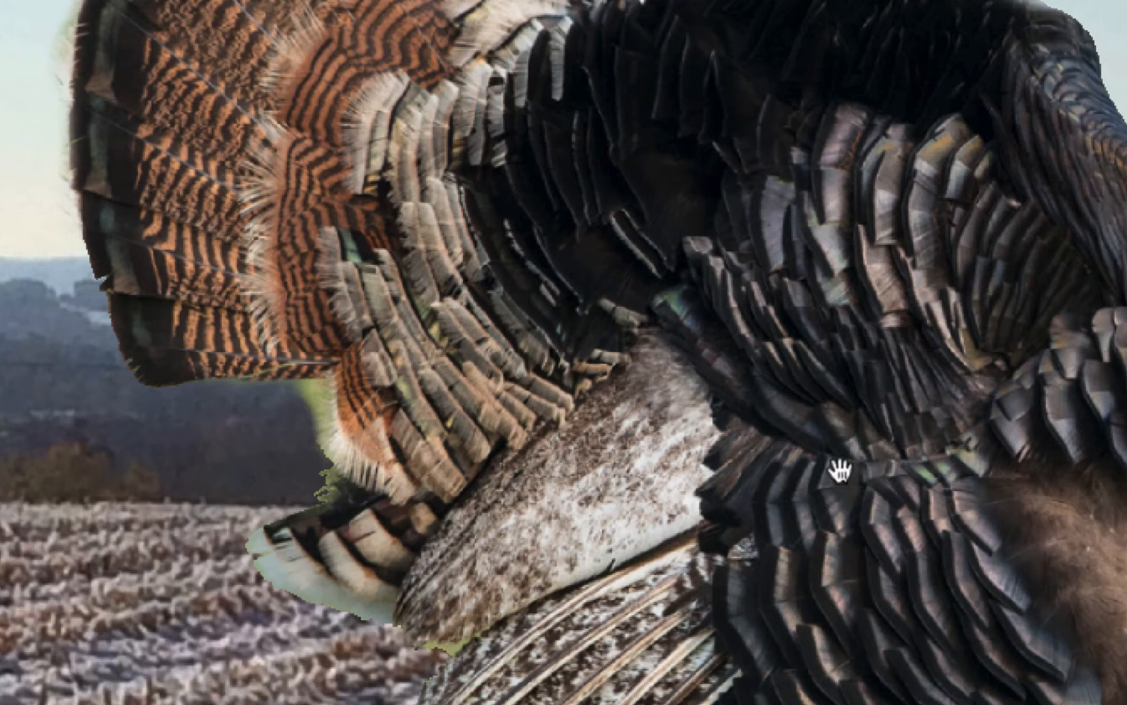
{"action": "mouse_move", "coordinate": [840, 470]}
{"action": "left_mouse_down"}
{"action": "mouse_move", "coordinate": [813, 470]}
{"action": "mouse_move", "coordinate": [687, 262]}
{"action": "mouse_move", "coordinate": [622, 224]}
{"action": "left_mouse_up"}
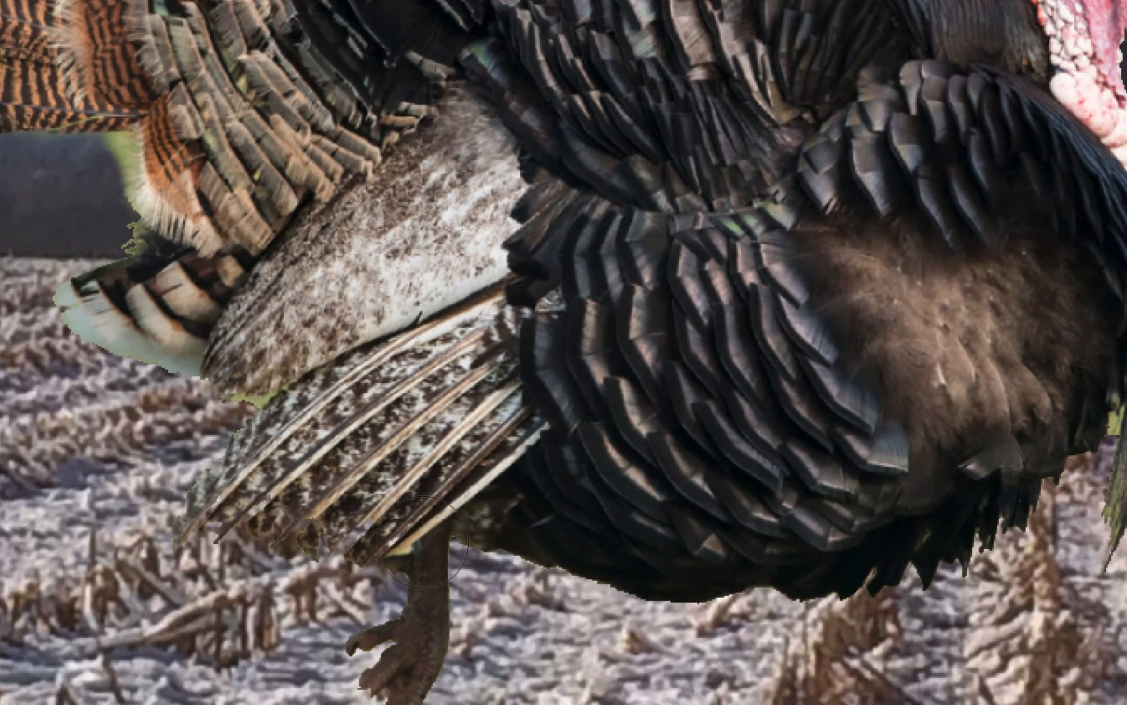
{"action": "left_click_drag", "start_coordinate": [825, 593], "coordinate": [685, 353]}
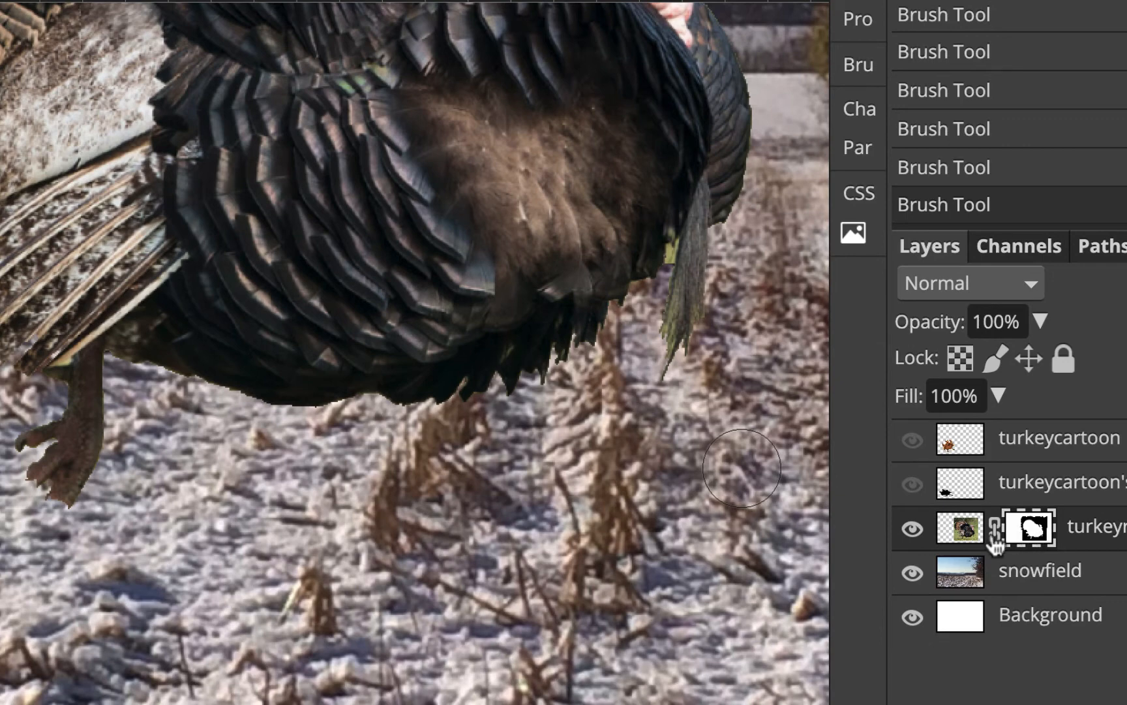
Step: Toggle the turkeyreal layer's raster mask off and on to compare the original legs and feet with the cutout
{"action": "right_click", "coordinate": [1013, 535]}
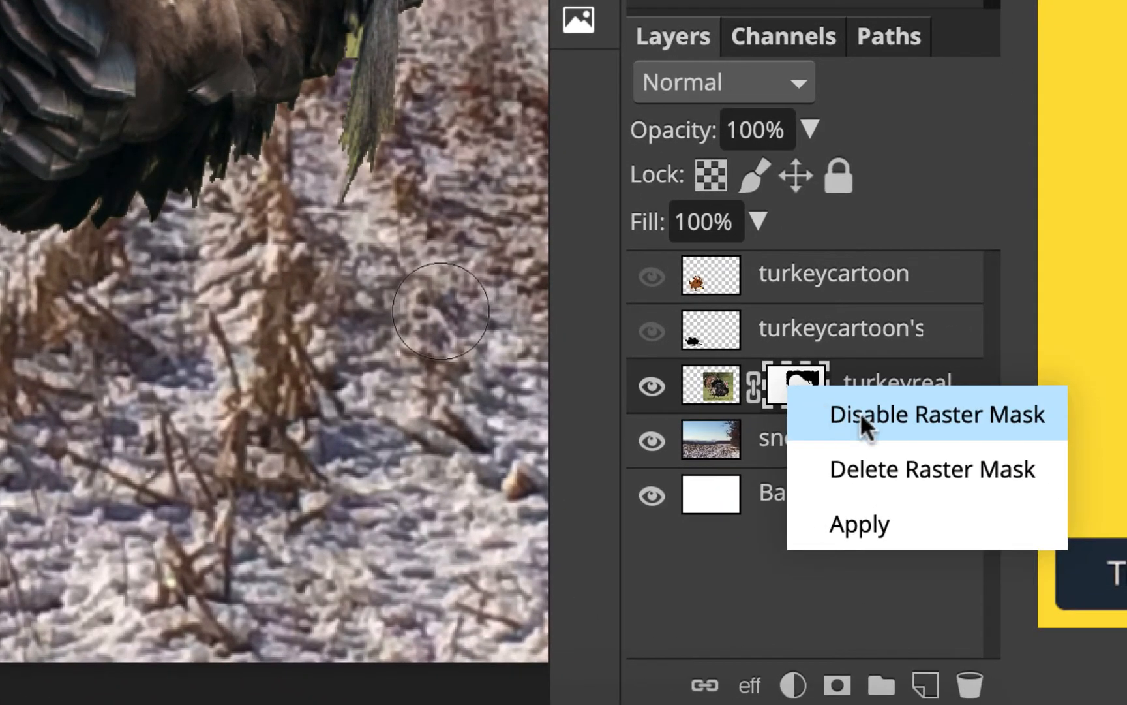
{"action": "left_click", "coordinate": [863, 421]}
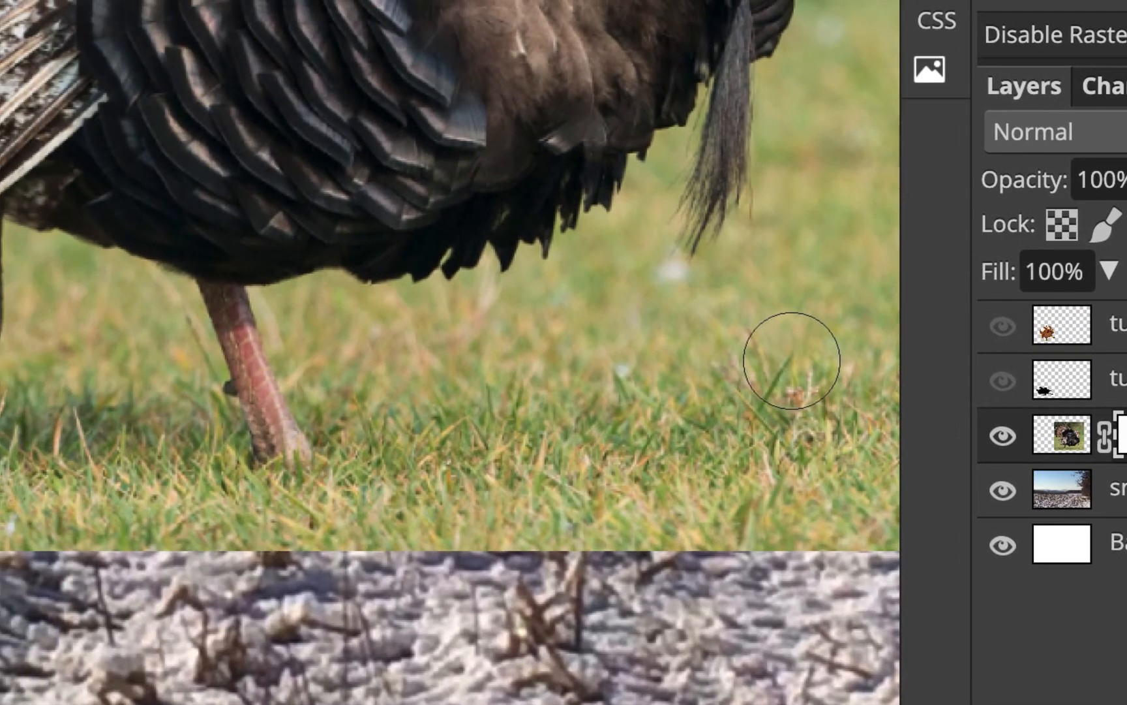
{"action": "left_click", "coordinate": [1123, 435], "text": "shift"}
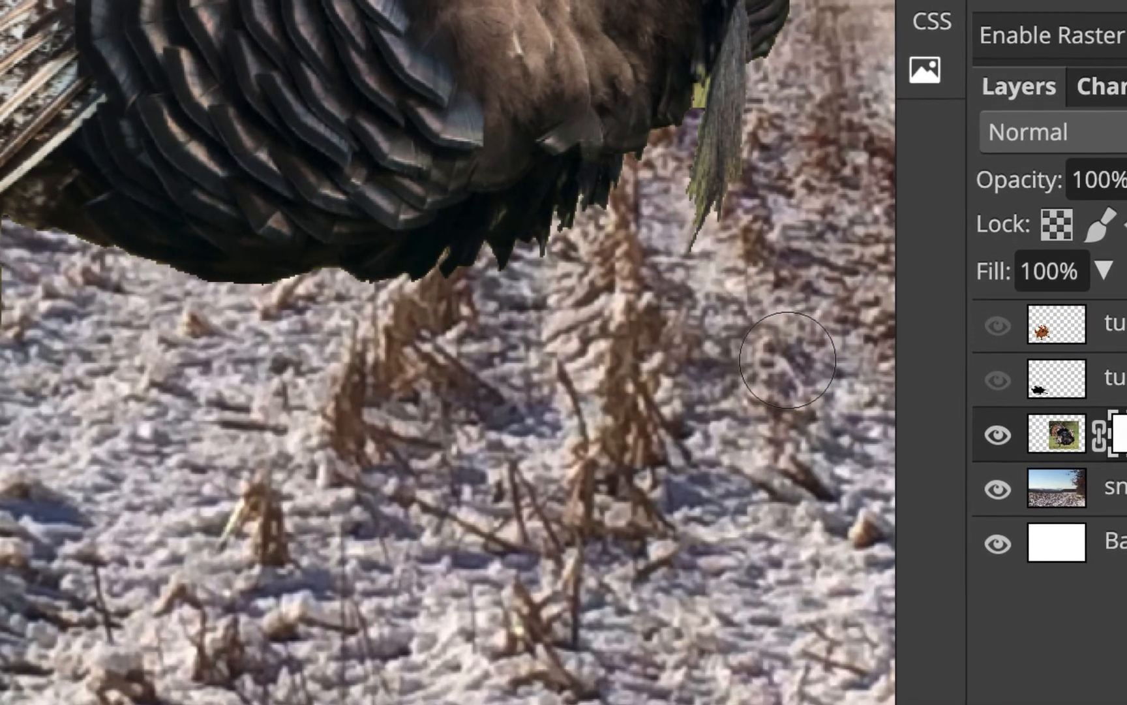
{"action": "right_click", "coordinate": [1123, 437]}
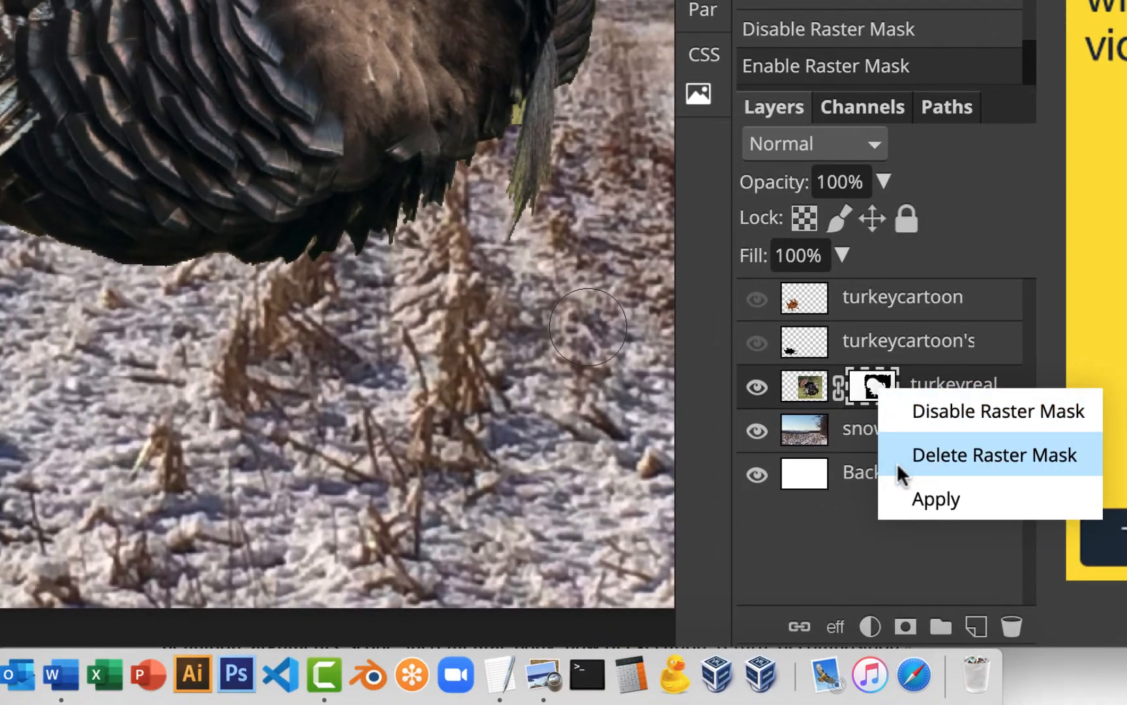
{"action": "left_click", "coordinate": [910, 413]}
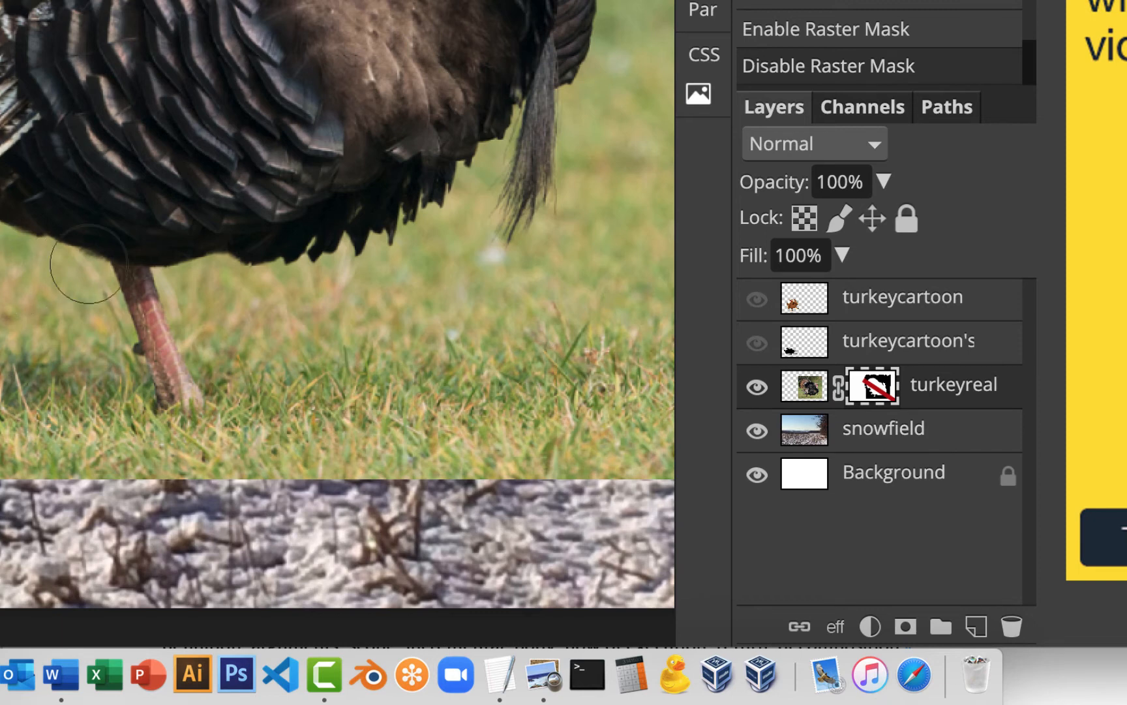
{"action": "right_click", "coordinate": [868, 390]}
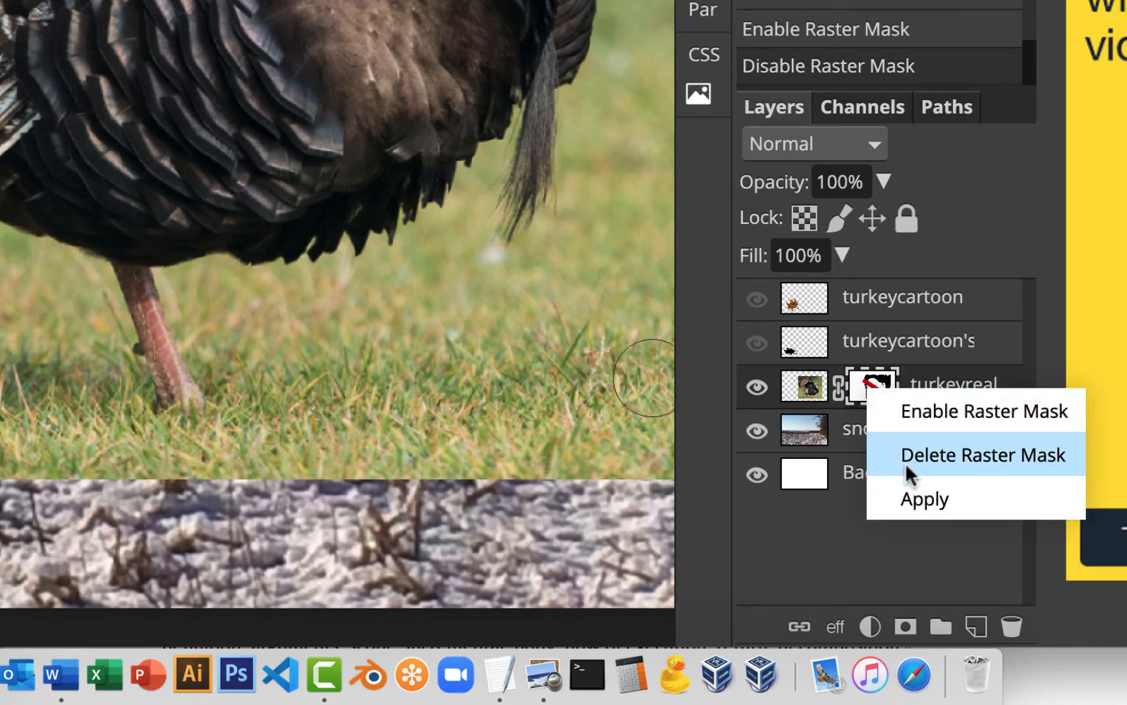
{"action": "left_click", "coordinate": [911, 408]}
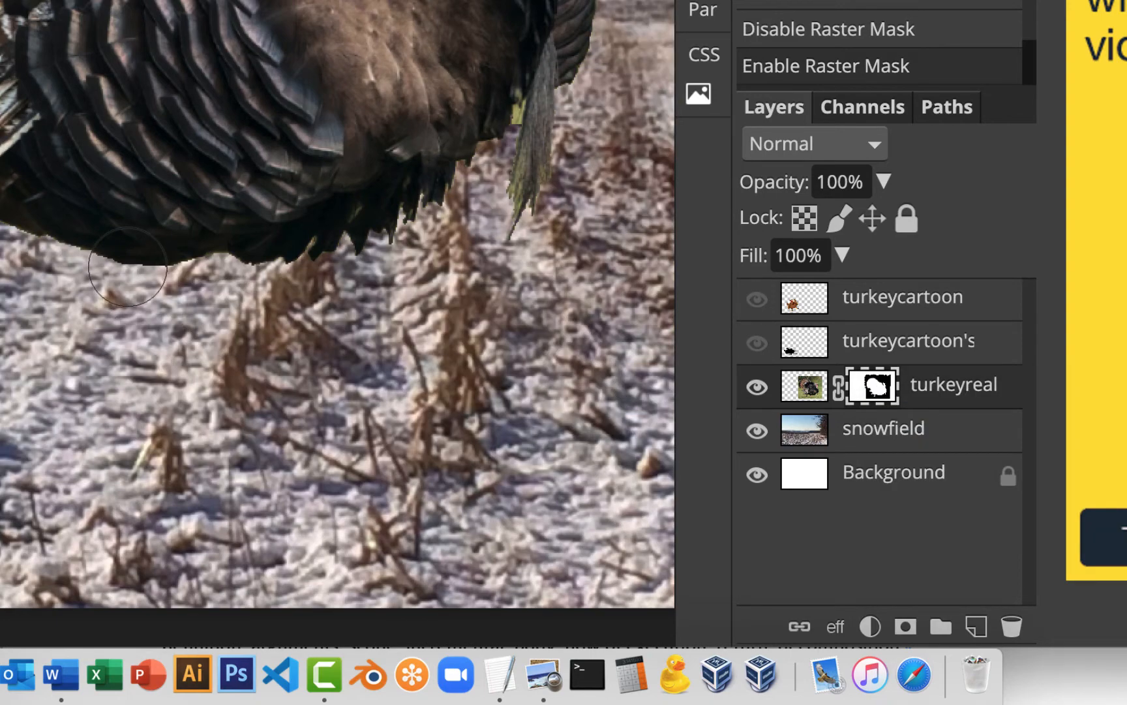
Step: Paint on the turkeyreal mask to restore the missing planted leg and the hidden toes of the raised foot
{"action": "left_click_drag", "start_coordinate": [127, 267], "coordinate": [188, 411]}
{"action": "left_click", "coordinate": [131, 401]}
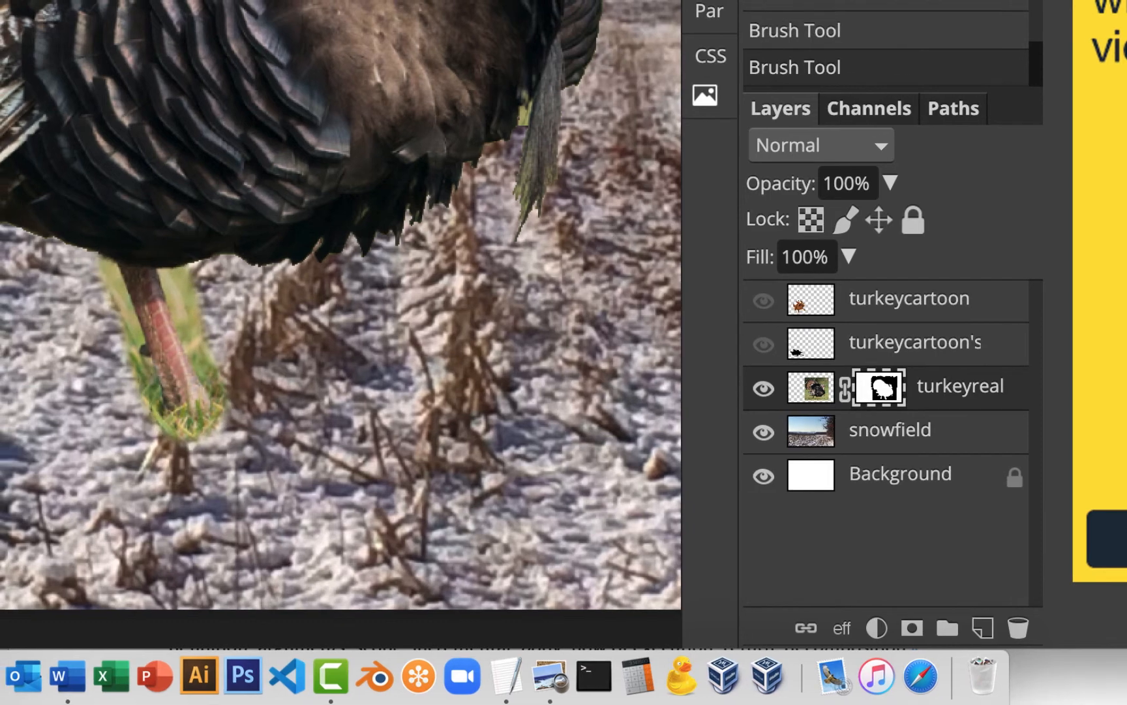
{"action": "left_click", "coordinate": [222, 443]}
{"action": "left_click_drag", "start_coordinate": [224, 456], "coordinate": [229, 462]}
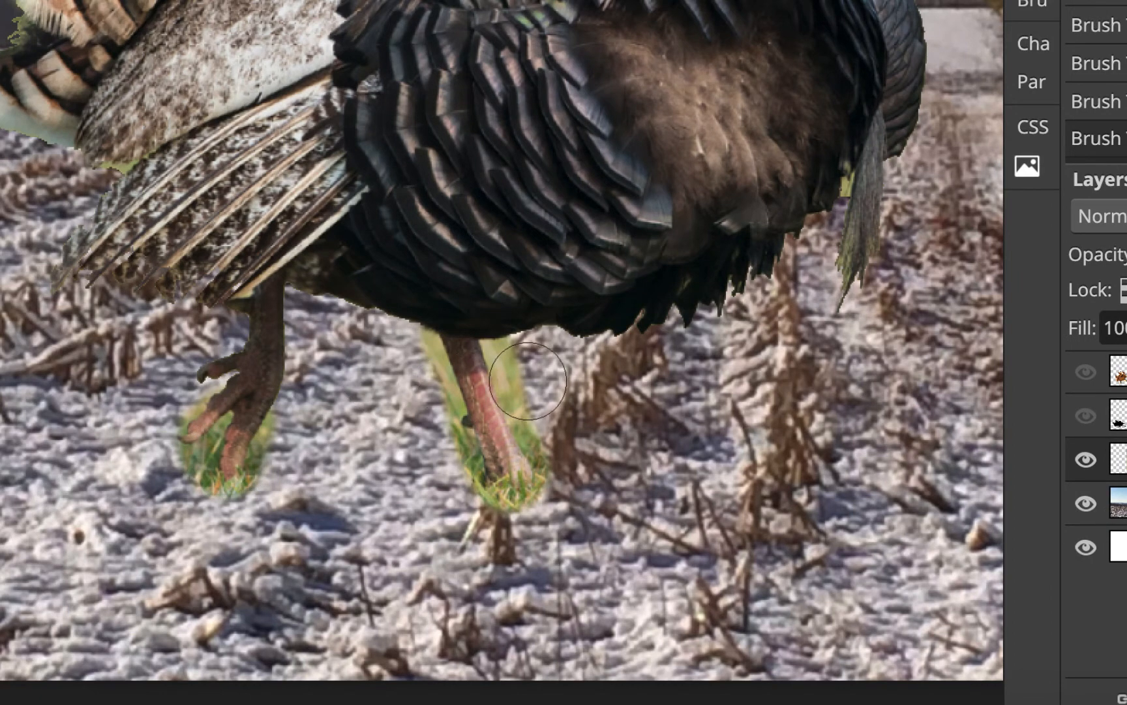
Step: Raise the brush hardness to 84% and make the brush smaller than 40 px for masking the leg's edges
{"action": "scroll", "coordinate": [528, 381], "scroll_direction": "up", "scroll_amount": 2}
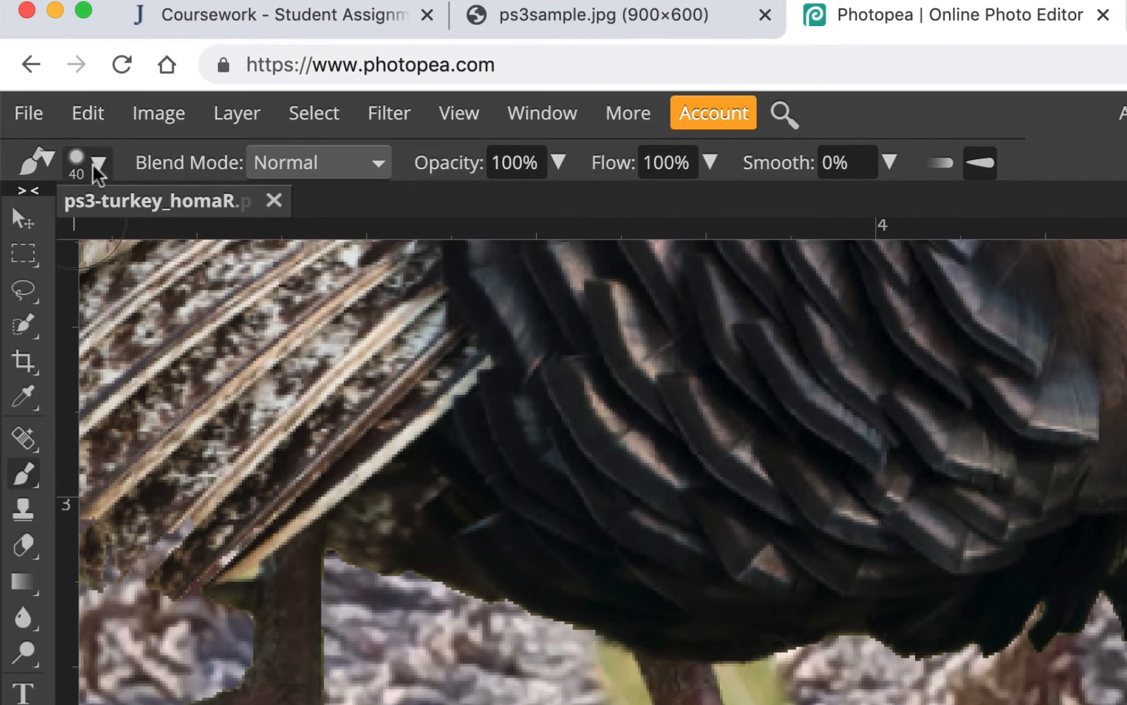
{"action": "left_click", "coordinate": [93, 166]}
{"action": "left_click_drag", "start_coordinate": [274, 304], "coordinate": [340, 310]}
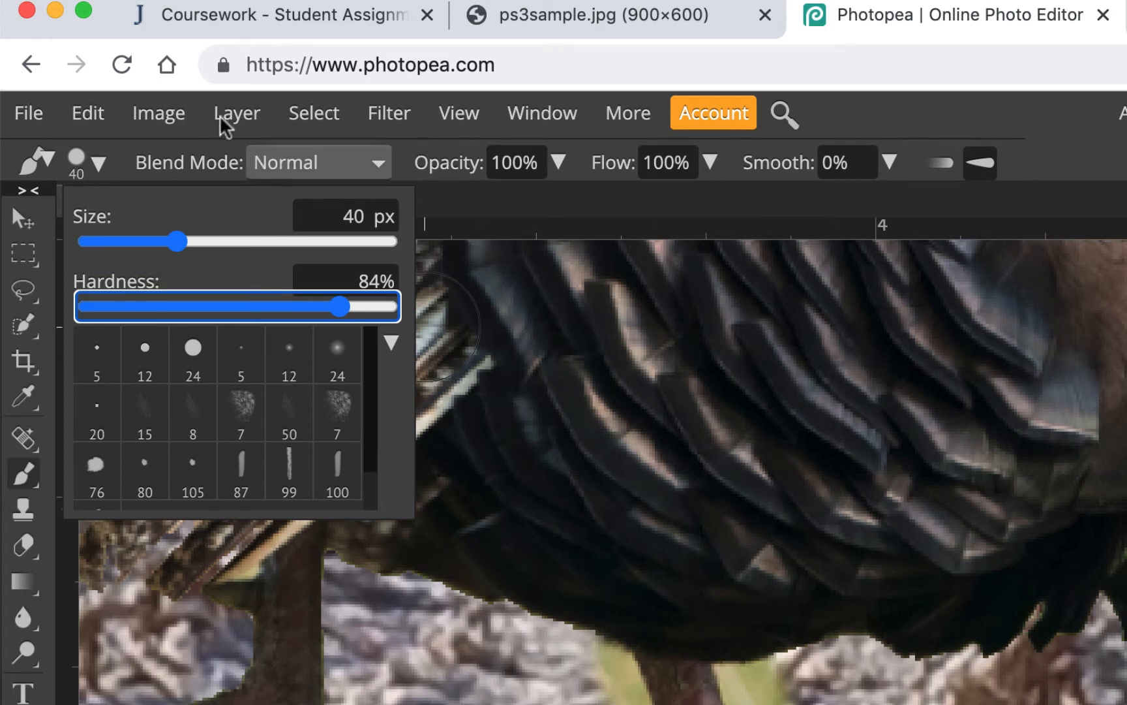
{"action": "left_click", "coordinate": [494, 210]}
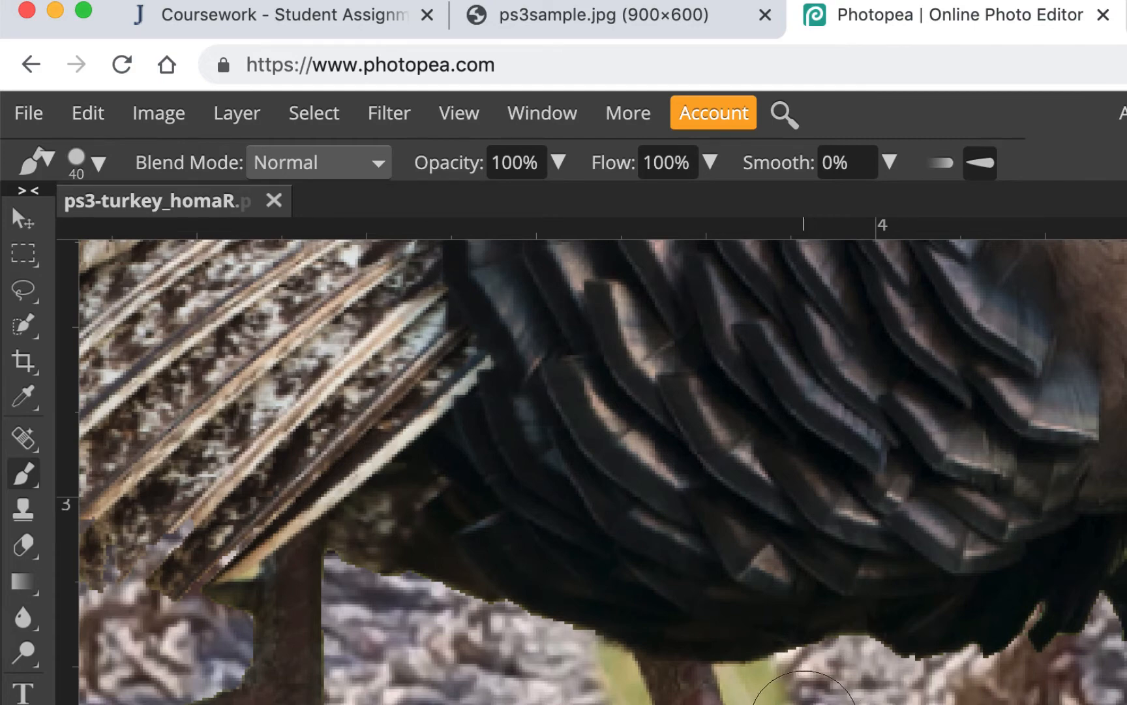
{"action": "key", "text": "bracketleft"}
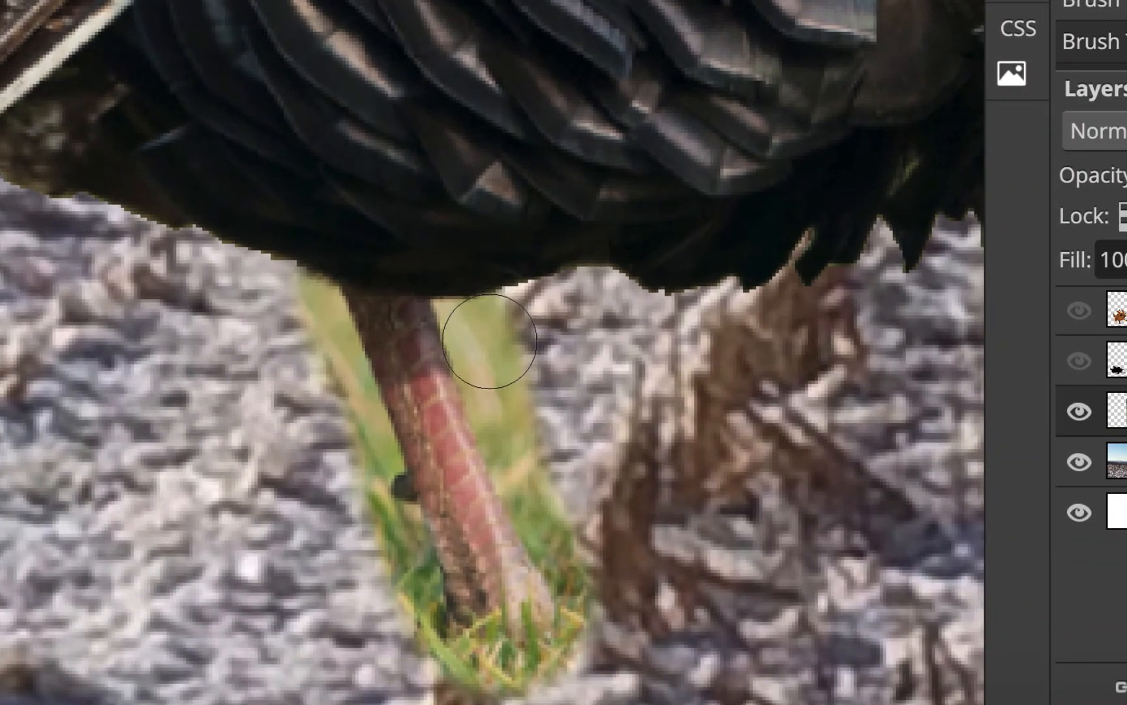
Step: Mask out the green grass along both sides of the planted leg with straight brush strokes
{"action": "left_click", "coordinate": [490, 340]}
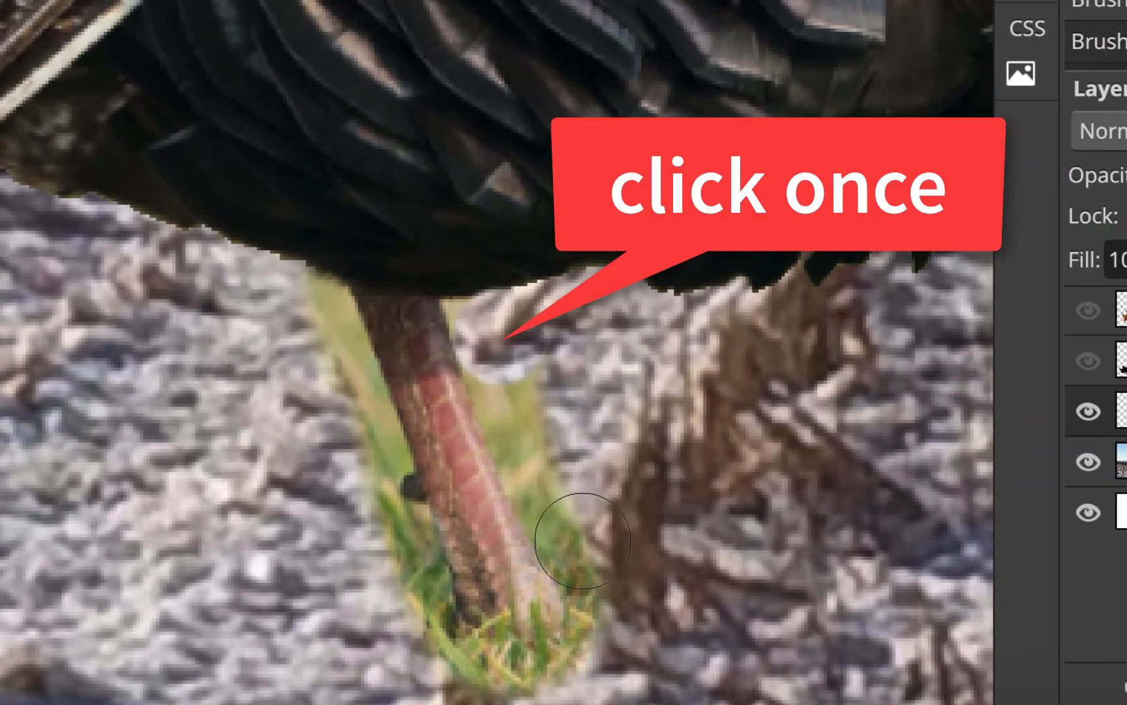
{"action": "left_click", "coordinate": [575, 541], "text": "shift"}
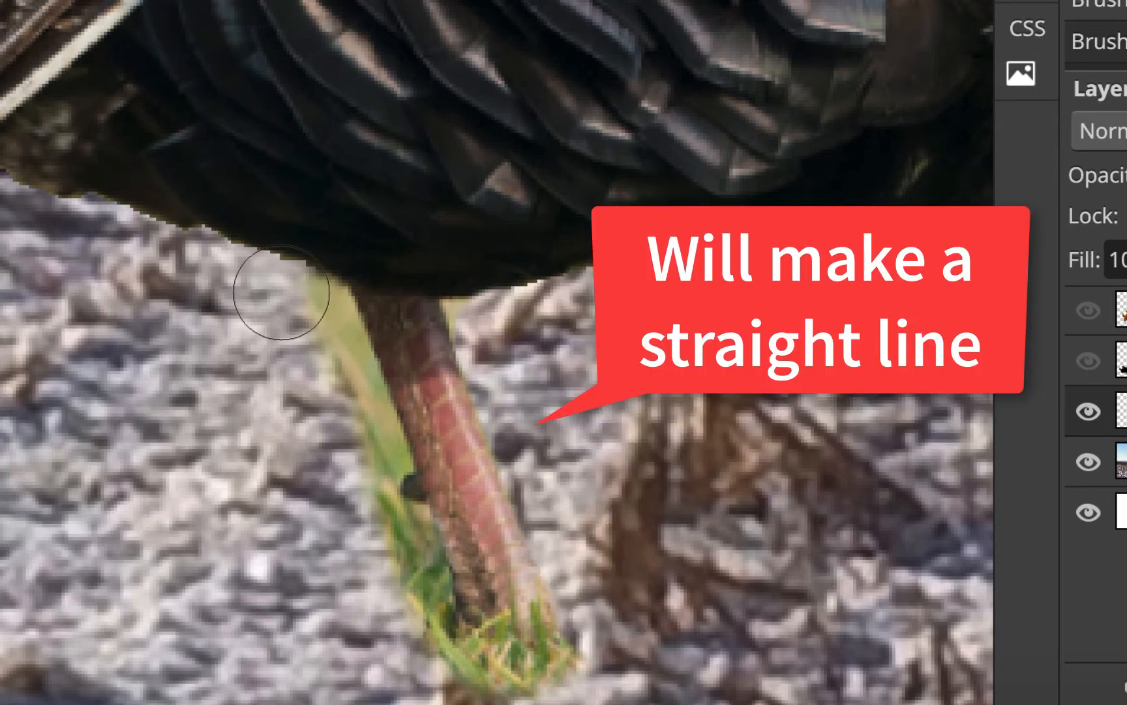
{"action": "left_click", "coordinate": [313, 319]}
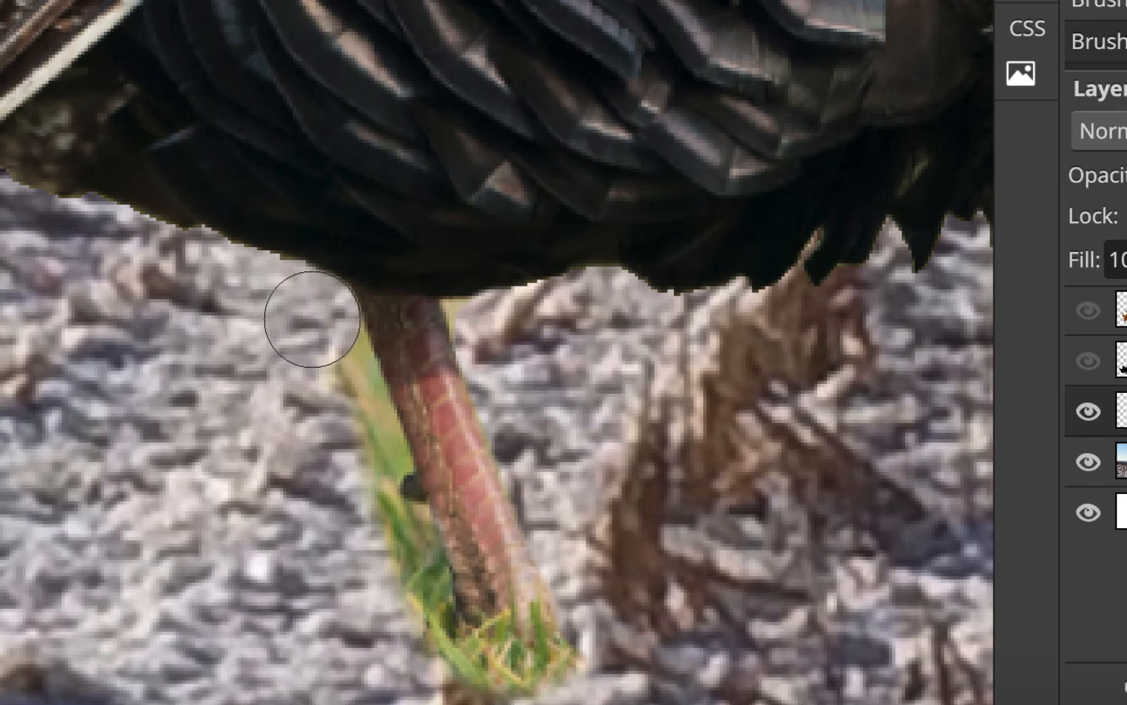
{"action": "left_click", "coordinate": [369, 462], "text": "shift"}
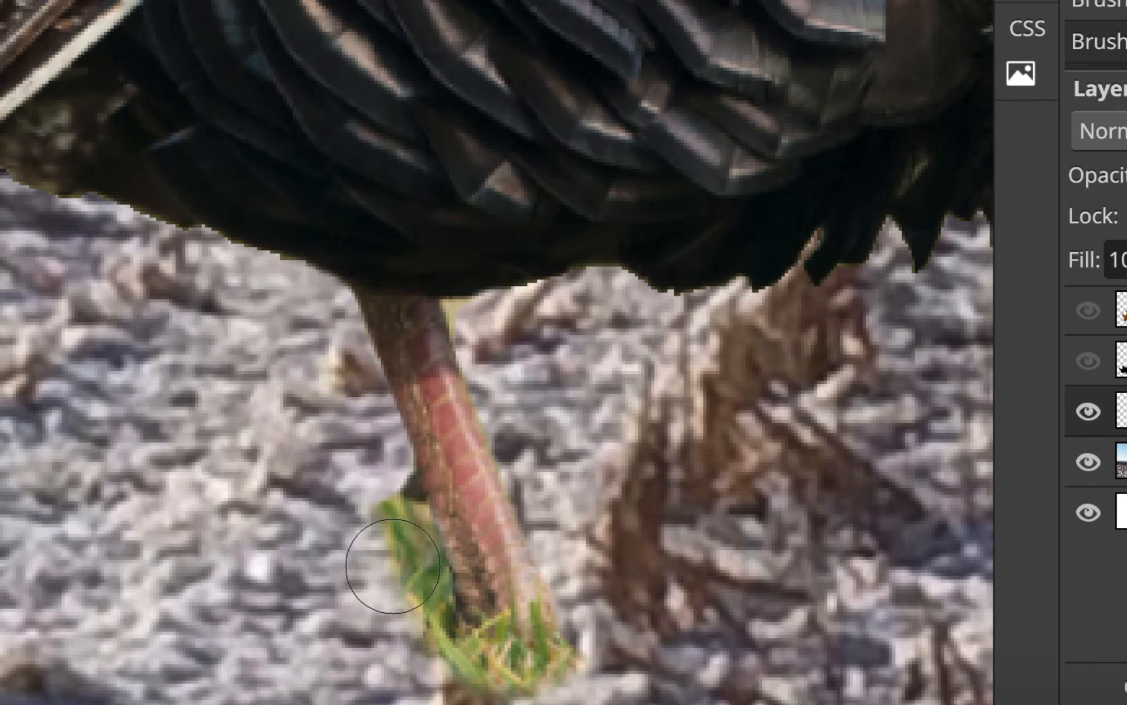
{"action": "left_click", "coordinate": [393, 565], "text": "shift"}
{"action": "left_click_drag", "start_coordinate": [382, 574], "coordinate": [403, 578]}
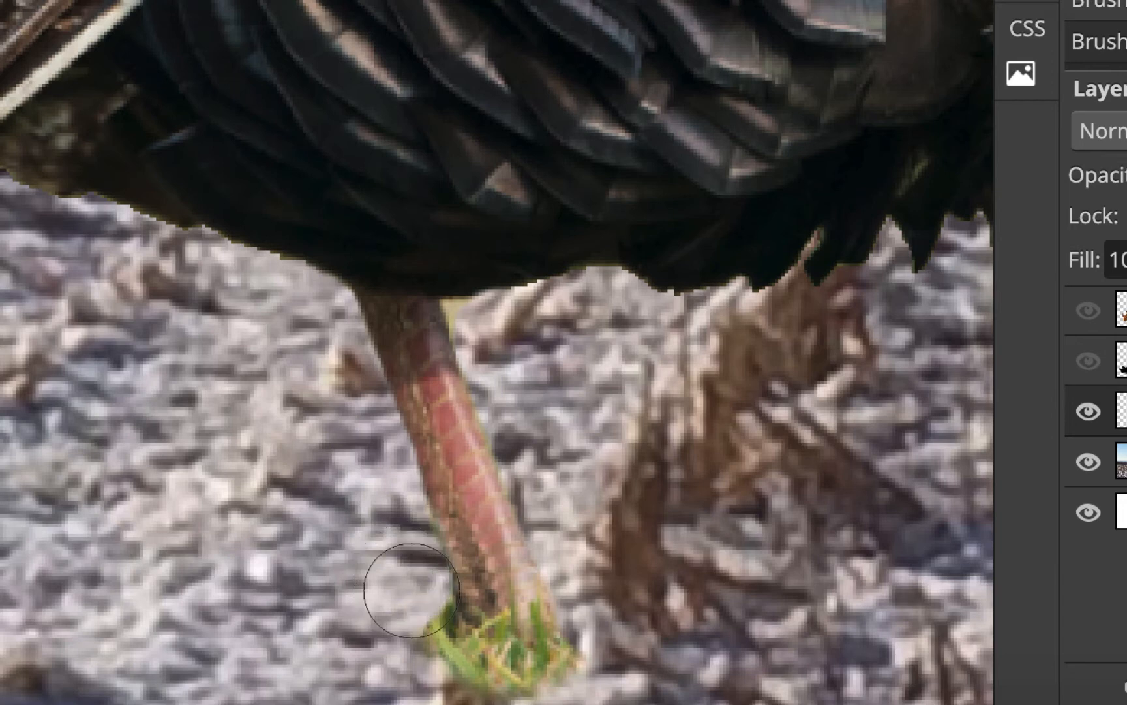
Step: Enlarge the brush to 60 px, set its hardness to 45% and lower its opacity for softer masking
{"action": "left_click_drag", "start_coordinate": [667, 453], "coordinate": [630, 187]}
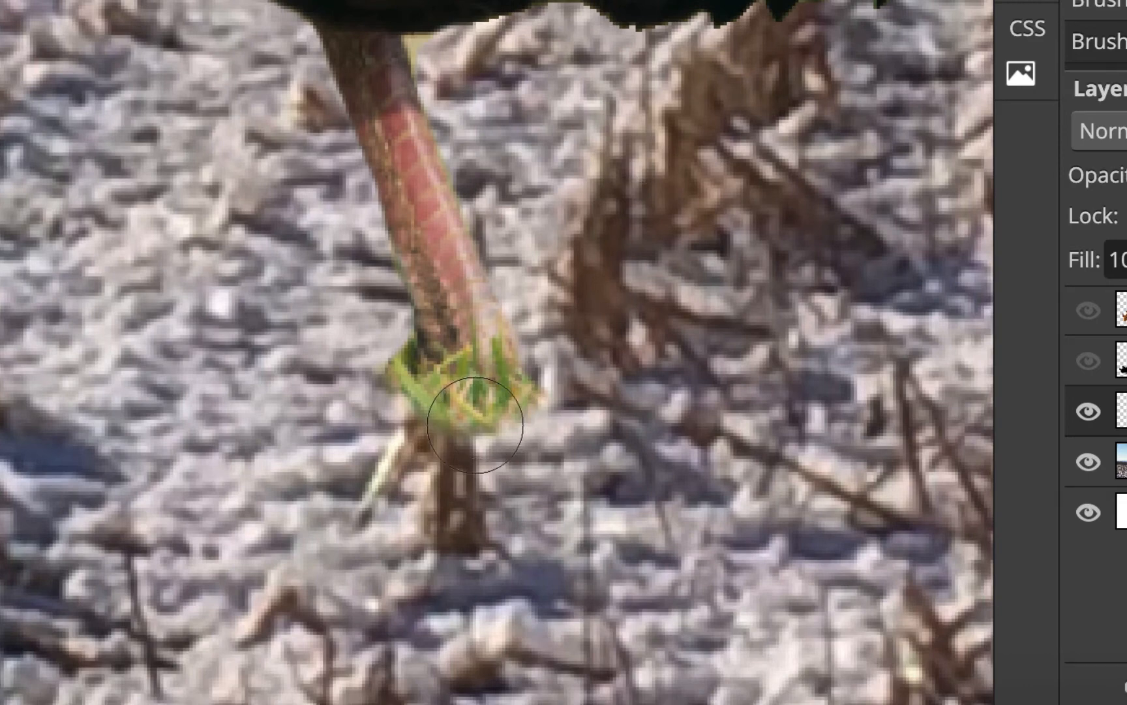
{"action": "key", "text": "bracketright"}
{"action": "key", "text": "bracketright"}
{"action": "key", "text": "bracketright"}
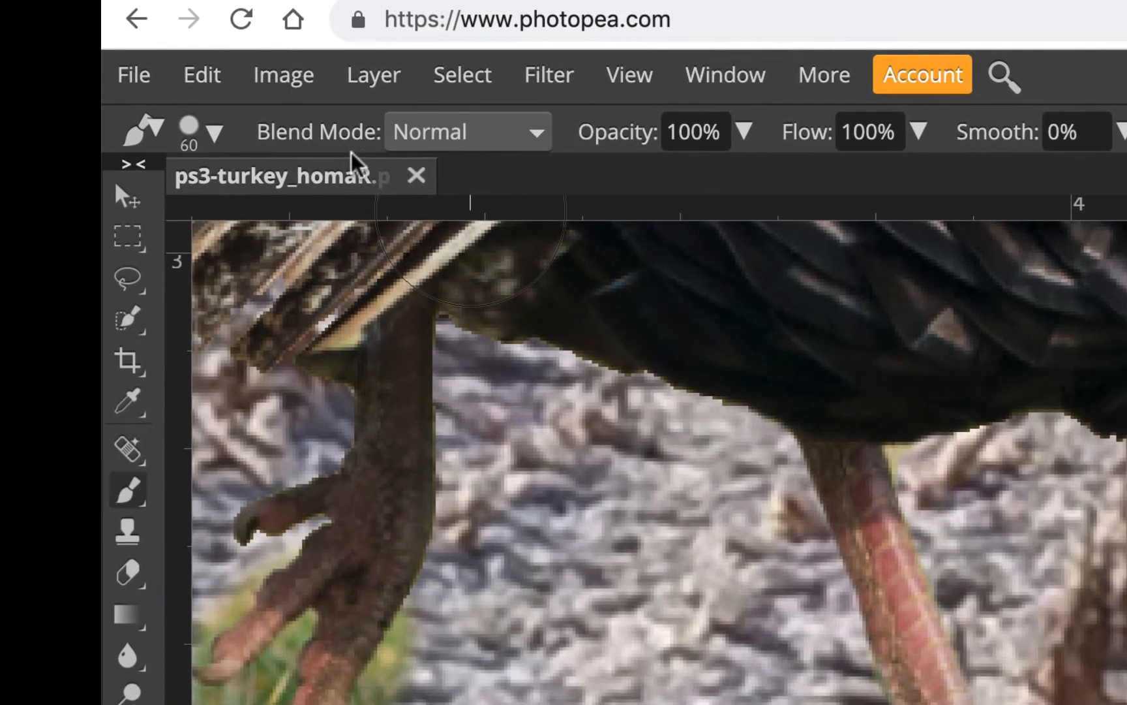
{"action": "left_click", "coordinate": [219, 137]}
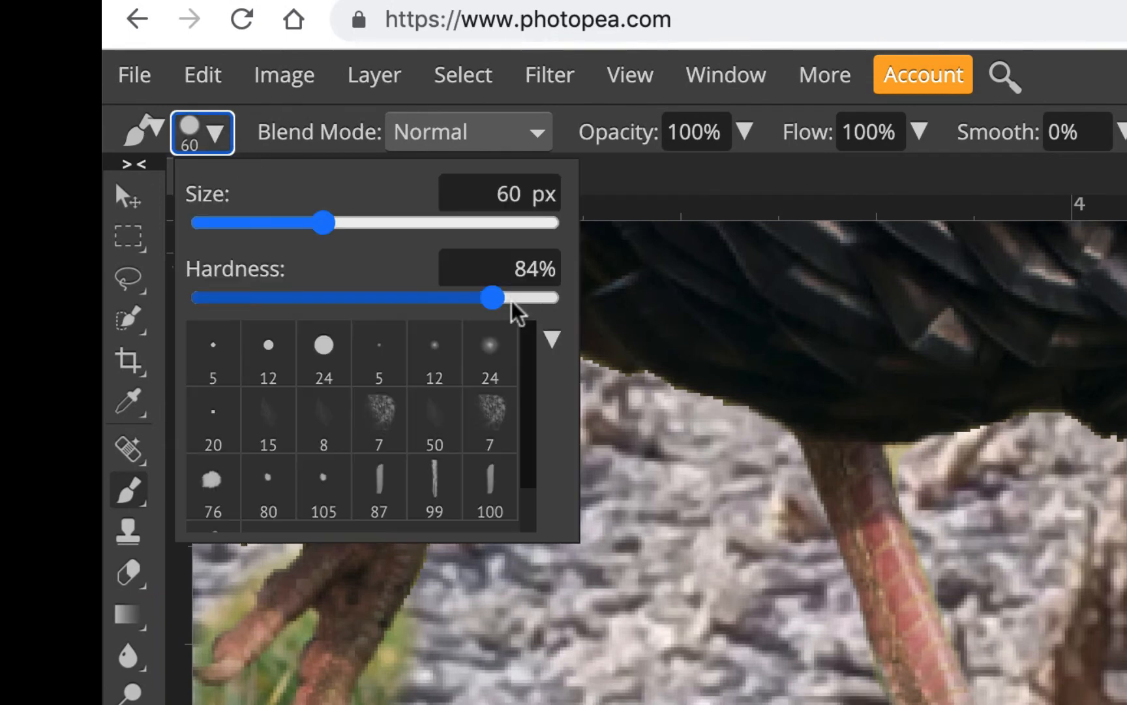
{"action": "left_click_drag", "start_coordinate": [465, 302], "coordinate": [356, 299]}
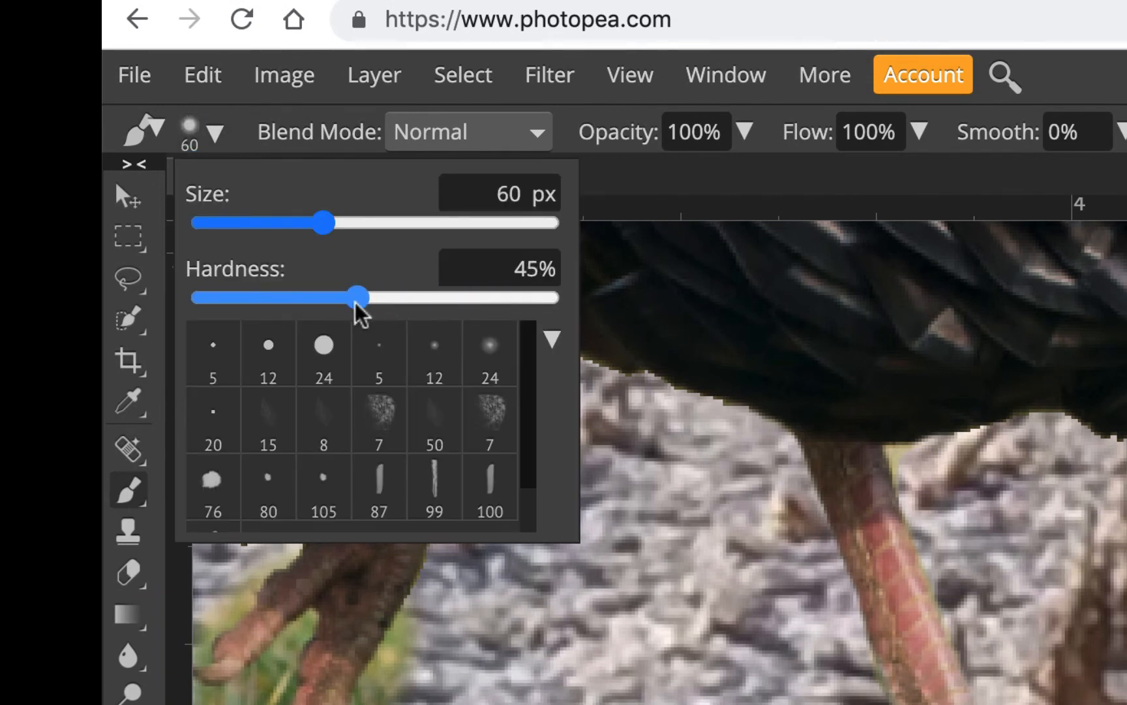
{"action": "left_click", "coordinate": [743, 132]}
{"action": "left_click_drag", "start_coordinate": [746, 183], "coordinate": [692, 190]}
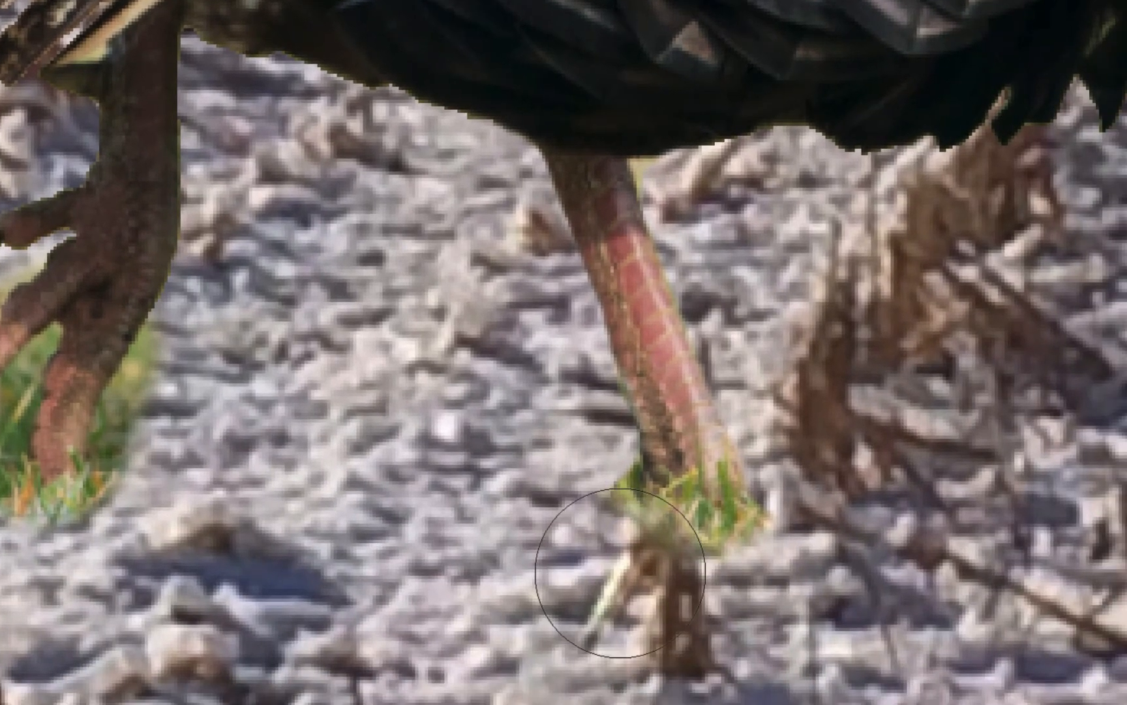
Step: Brush the mask softly over the grass at the planted foot and around the raised foot to fade it out
{"action": "mouse_move", "coordinate": [621, 572]}
{"action": "left_mouse_down"}
{"action": "mouse_move", "coordinate": [607, 537]}
{"action": "mouse_move", "coordinate": [742, 585]}
{"action": "mouse_move", "coordinate": [788, 543]}
{"action": "mouse_move", "coordinate": [773, 514]}
{"action": "mouse_move", "coordinate": [747, 517]}
{"action": "mouse_move", "coordinate": [762, 553]}
{"action": "left_mouse_up"}
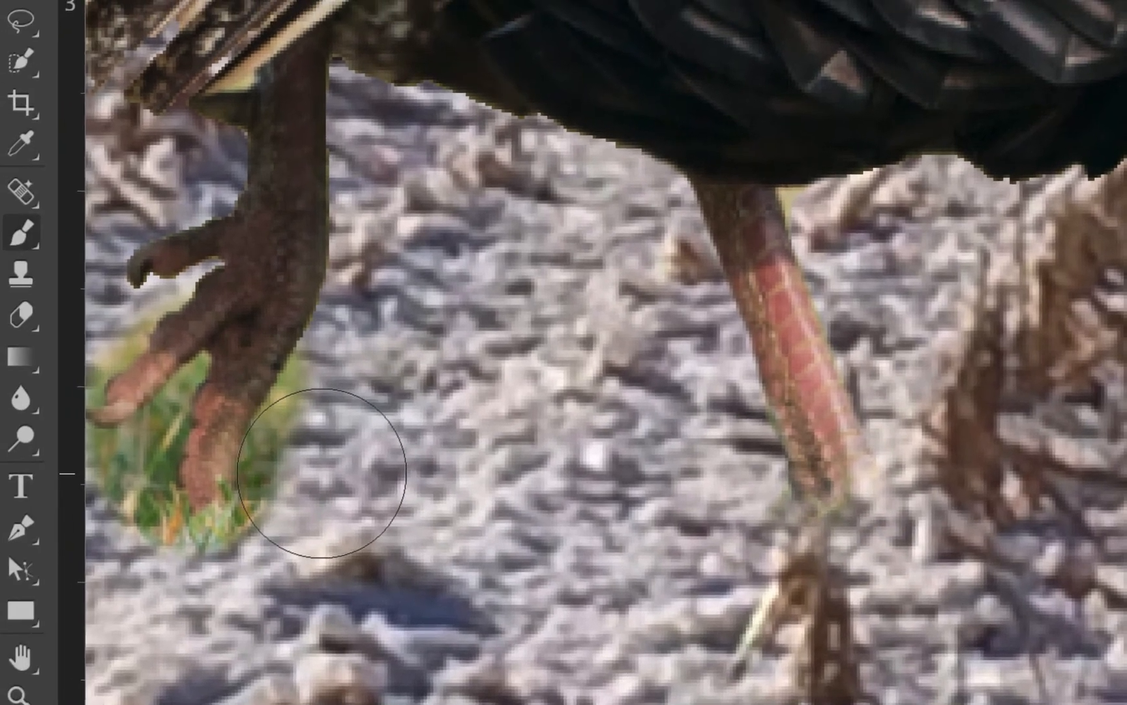
{"action": "mouse_move", "coordinate": [322, 473]}
{"action": "left_mouse_down"}
{"action": "mouse_move", "coordinate": [348, 421]}
{"action": "mouse_move", "coordinate": [263, 560]}
{"action": "left_mouse_up"}
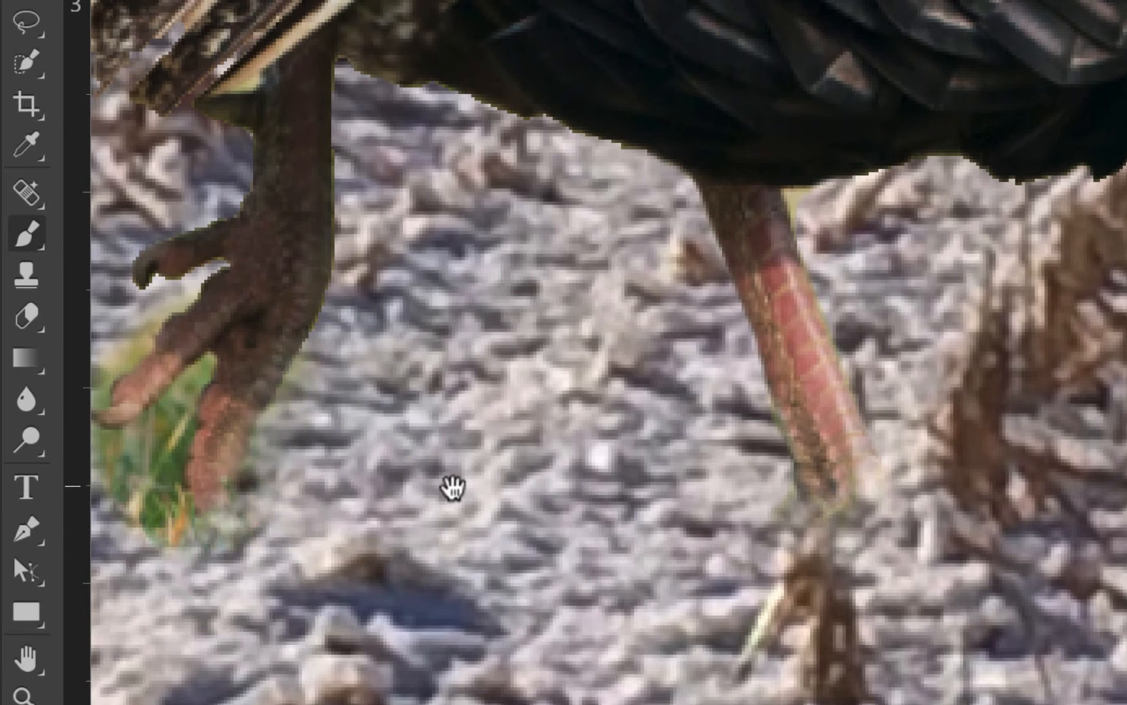
{"action": "left_click_drag", "start_coordinate": [452, 486], "coordinate": [738, 486]}
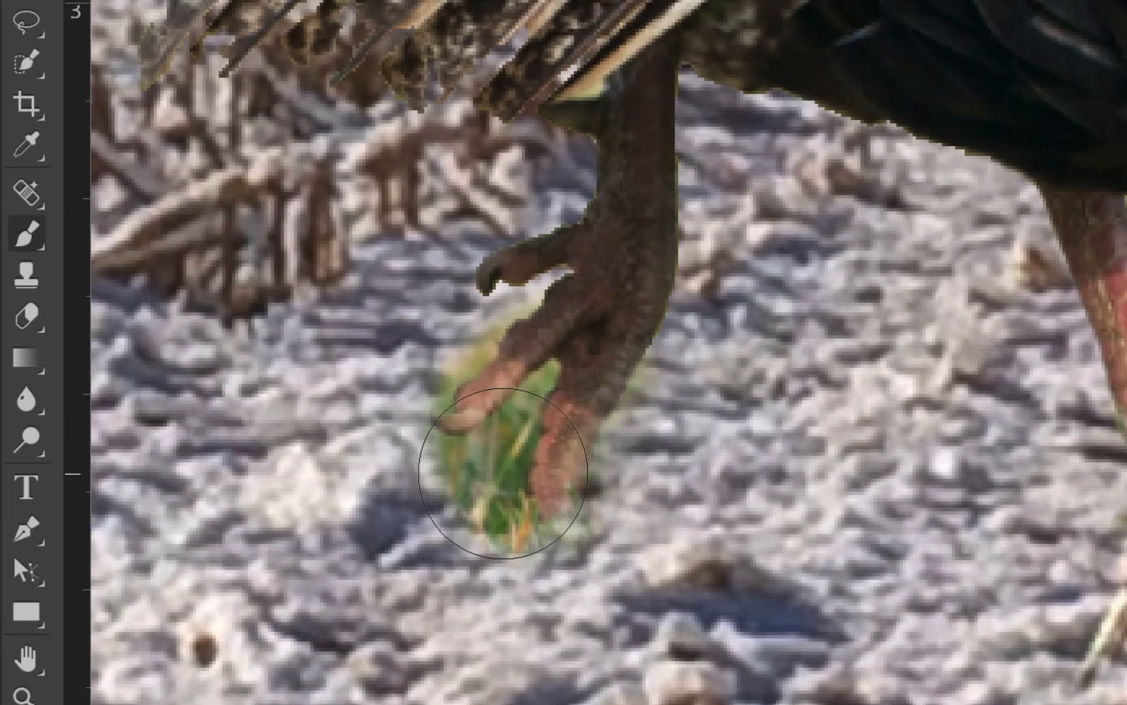
{"action": "mouse_move", "coordinate": [499, 471]}
{"action": "left_mouse_down"}
{"action": "mouse_move", "coordinate": [460, 478]}
{"action": "mouse_move", "coordinate": [475, 500]}
{"action": "mouse_move", "coordinate": [443, 340]}
{"action": "mouse_move", "coordinate": [402, 382]}
{"action": "mouse_move", "coordinate": [401, 407]}
{"action": "mouse_move", "coordinate": [416, 414]}
{"action": "left_mouse_up"}
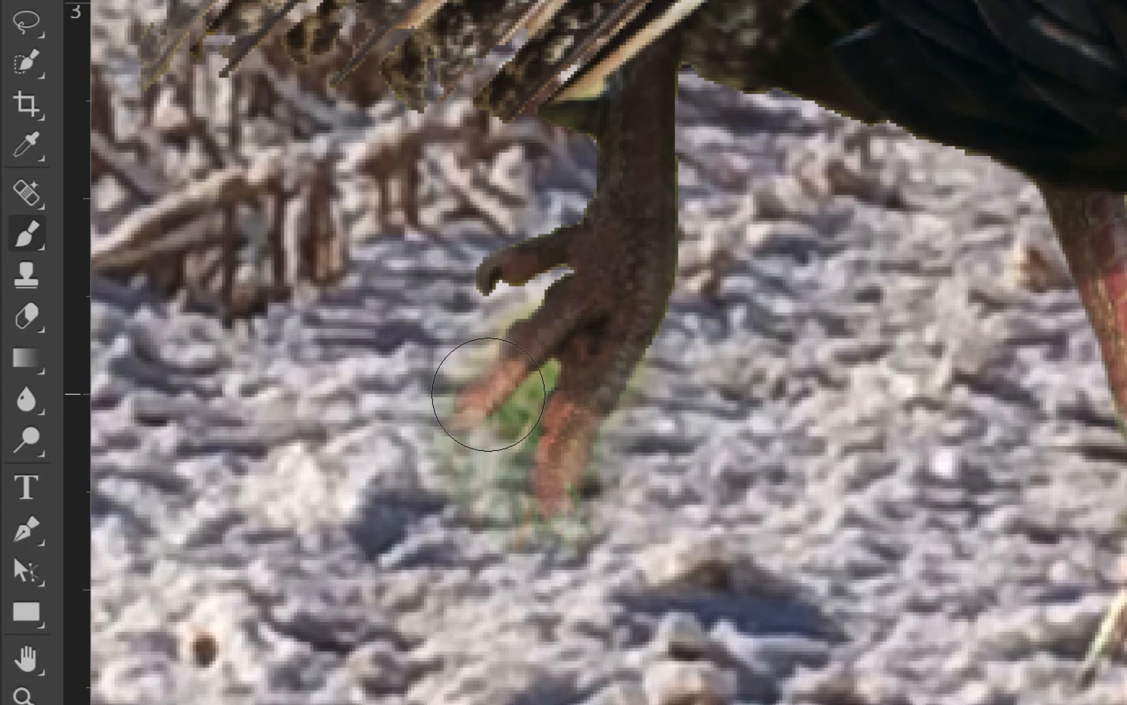
Step: Shrink the brush and mask out the remaining green between and around the raised foot's toes
{"action": "key", "text": "["}
{"action": "key", "text": "["}
{"action": "key", "text": "["}
{"action": "left_click_drag", "start_coordinate": [534, 392], "coordinate": [485, 474]}
{"action": "mouse_move", "coordinate": [527, 390]}
{"action": "left_mouse_down"}
{"action": "mouse_move", "coordinate": [541, 378]}
{"action": "mouse_move", "coordinate": [524, 409]}
{"action": "mouse_move", "coordinate": [523, 517]}
{"action": "left_mouse_up"}
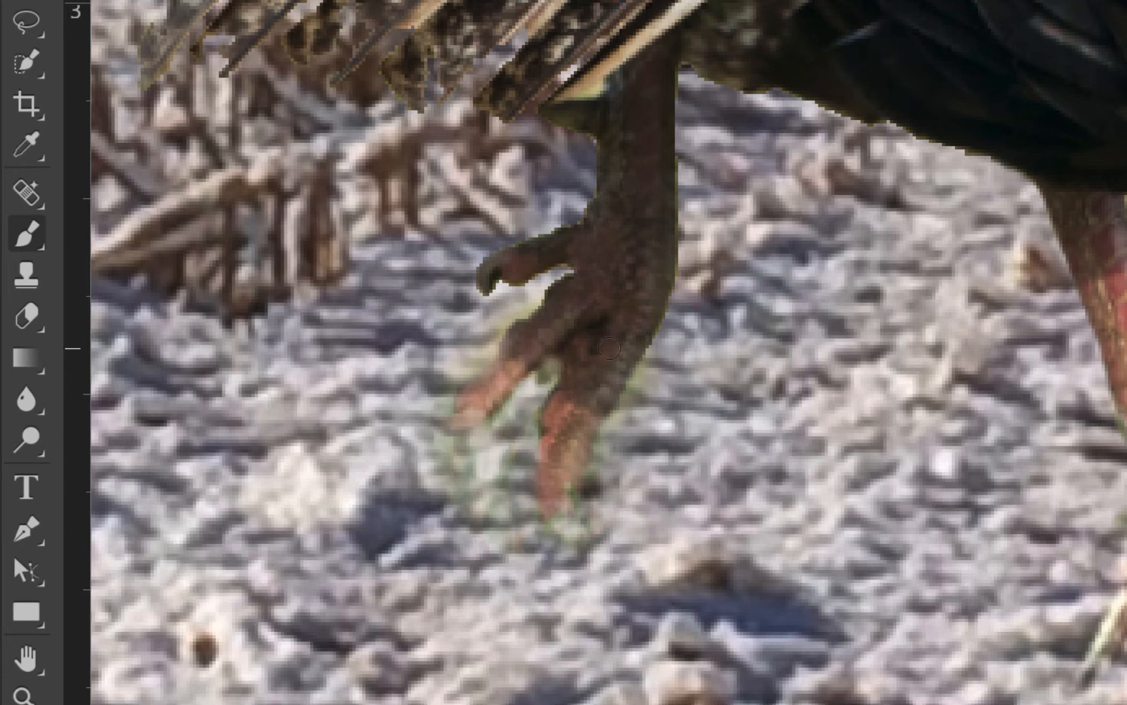
{"action": "left_click_drag", "start_coordinate": [647, 371], "coordinate": [592, 445]}
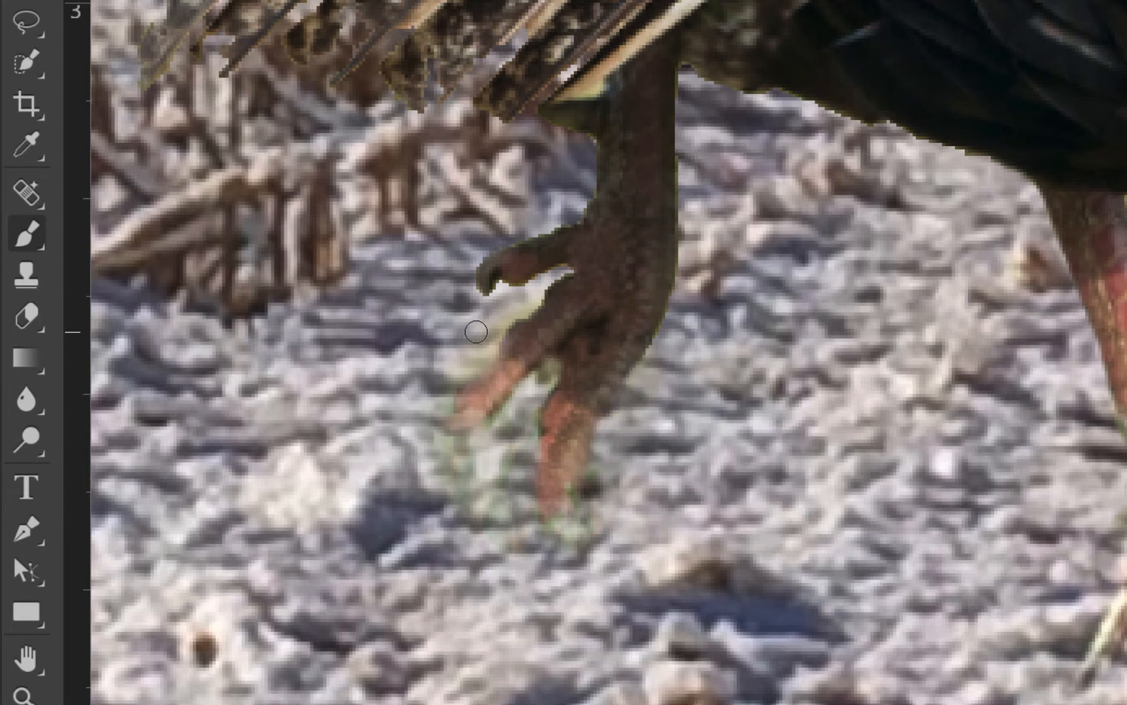
{"action": "mouse_move", "coordinate": [477, 455]}
{"action": "left_mouse_down"}
{"action": "mouse_move", "coordinate": [462, 461]}
{"action": "mouse_move", "coordinate": [438, 441]}
{"action": "mouse_move", "coordinate": [506, 531]}
{"action": "left_mouse_up"}
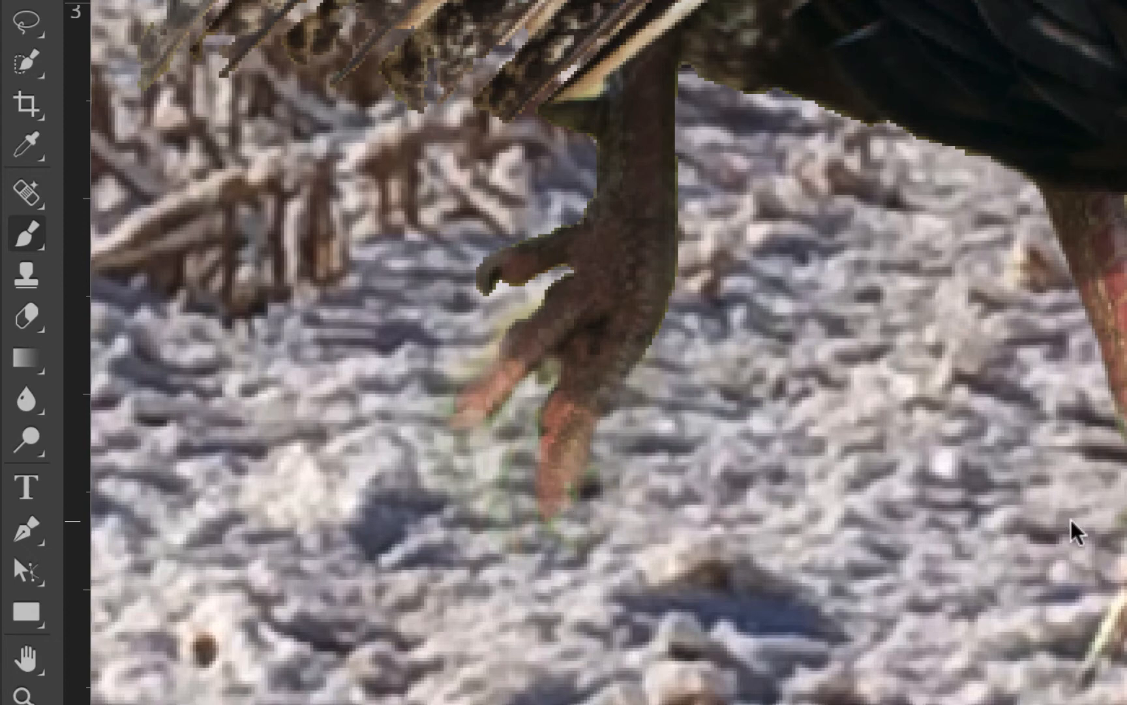
Step: Check the masked legs and feet against the snowfield, both as a whole and close up
{"action": "key", "text": "ctrl+minus"}
{"action": "key", "text": "ctrl+minus"}
{"action": "key", "text": "ctrl+minus"}
{"action": "key", "text": "ctrl+minus"}
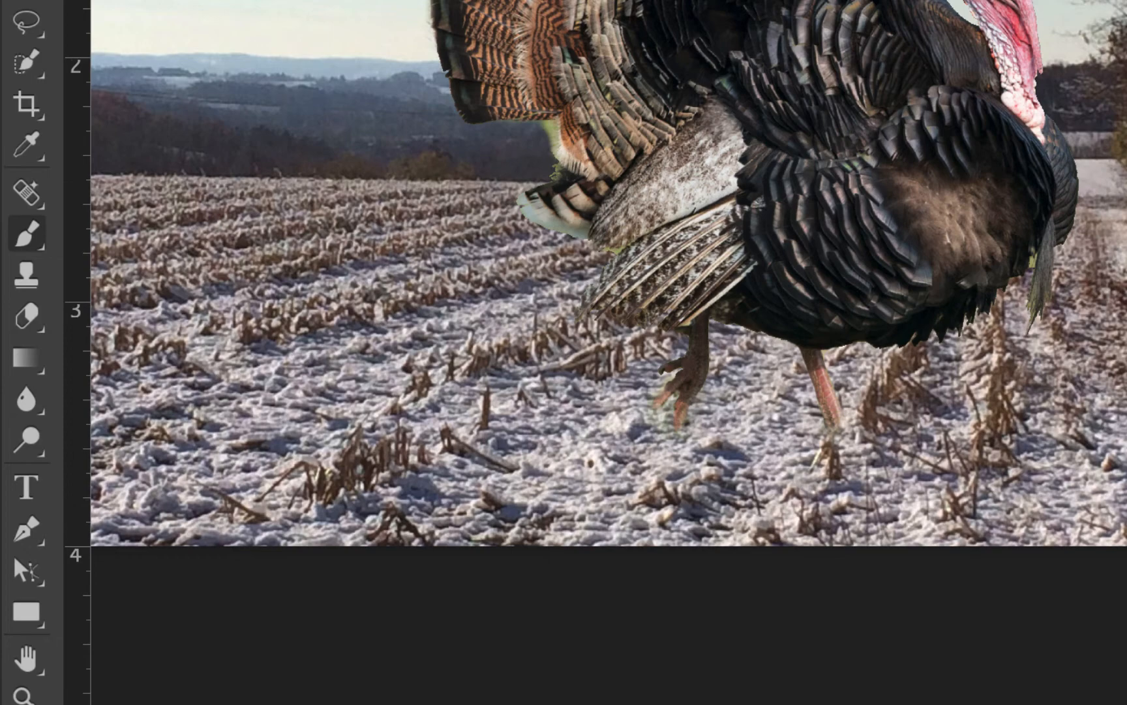
{"action": "key", "text": "ctrl+plus"}
{"action": "key", "text": "ctrl+plus"}
{"action": "key", "text": "ctrl+plus"}
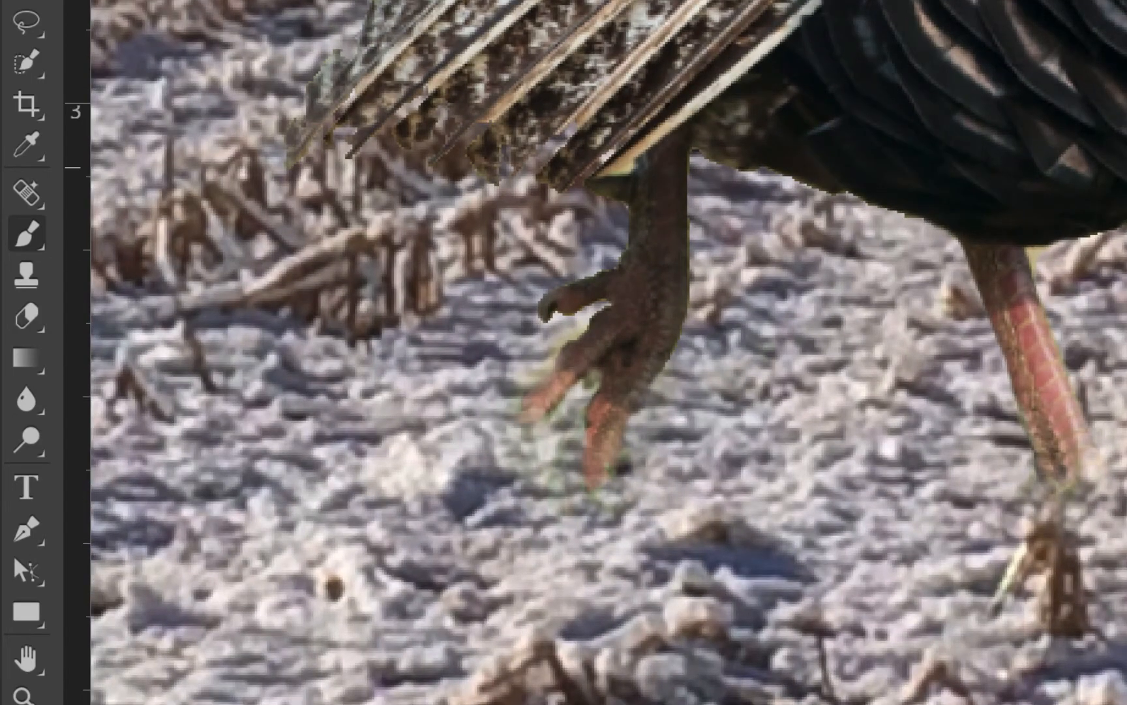
Step: Paint the mask with white along the back of the turkey's head and upper neck to restore erased parts
{"action": "left_click_drag", "start_coordinate": [1070, 173], "coordinate": [457, 701]}
{"action": "left_click_drag", "start_coordinate": [985, 177], "coordinate": [926, 687]}
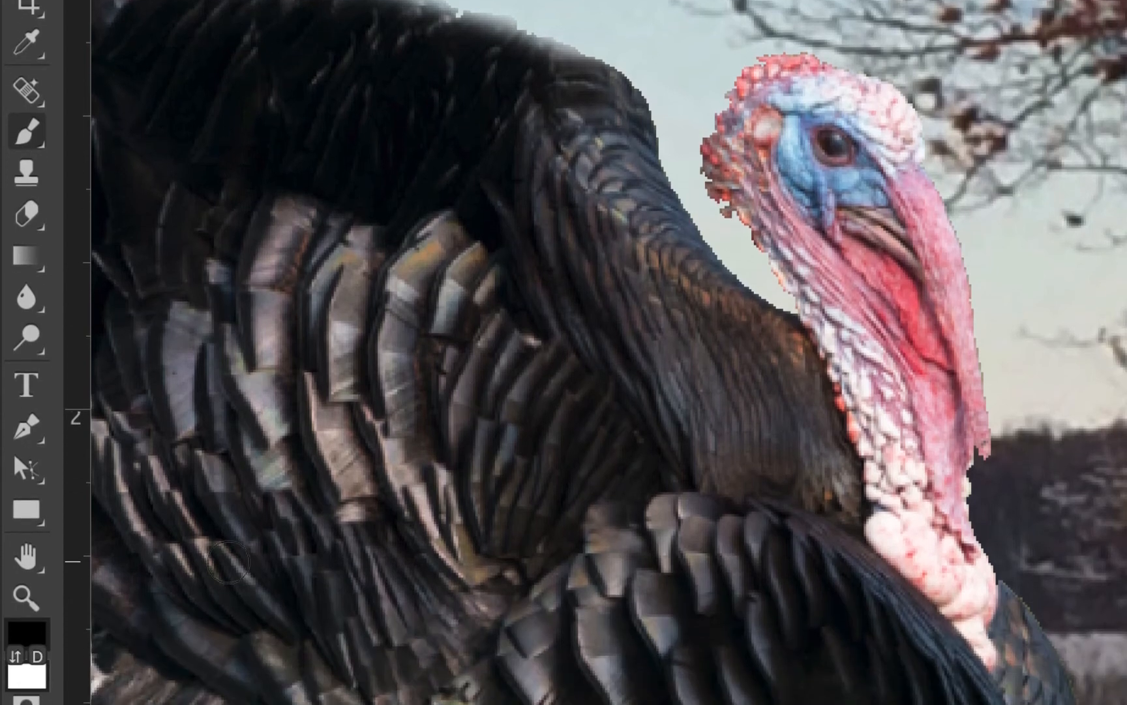
{"action": "key", "text": "x"}
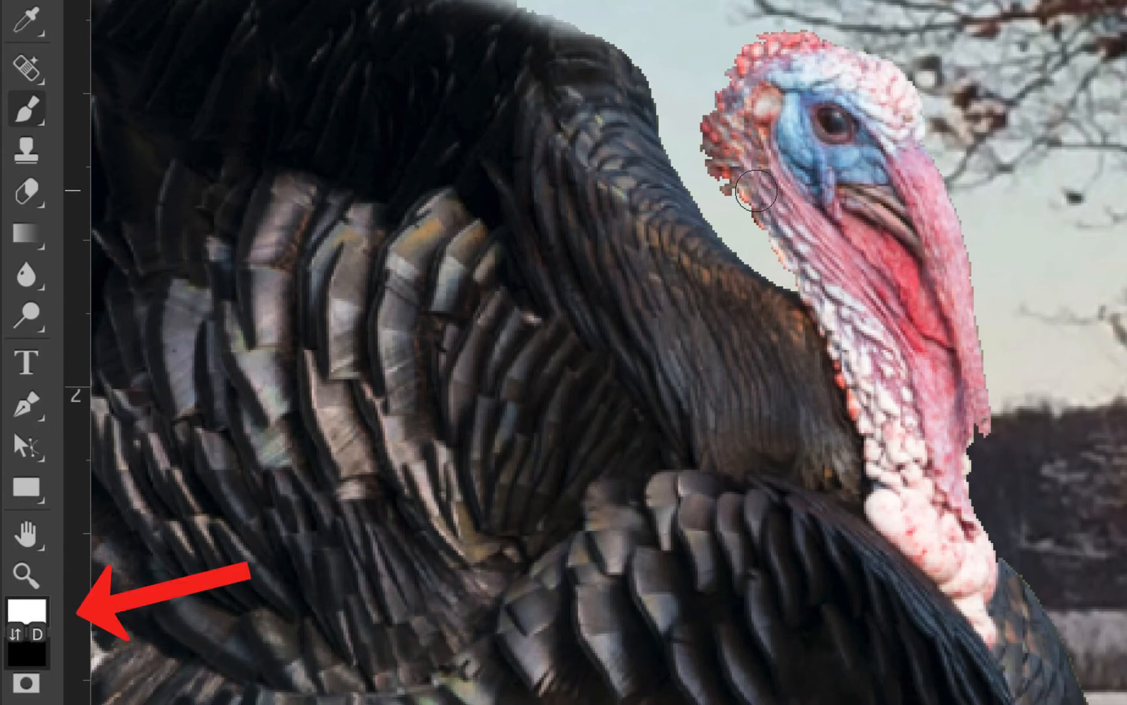
{"action": "left_click_drag", "start_coordinate": [748, 184], "coordinate": [722, 148]}
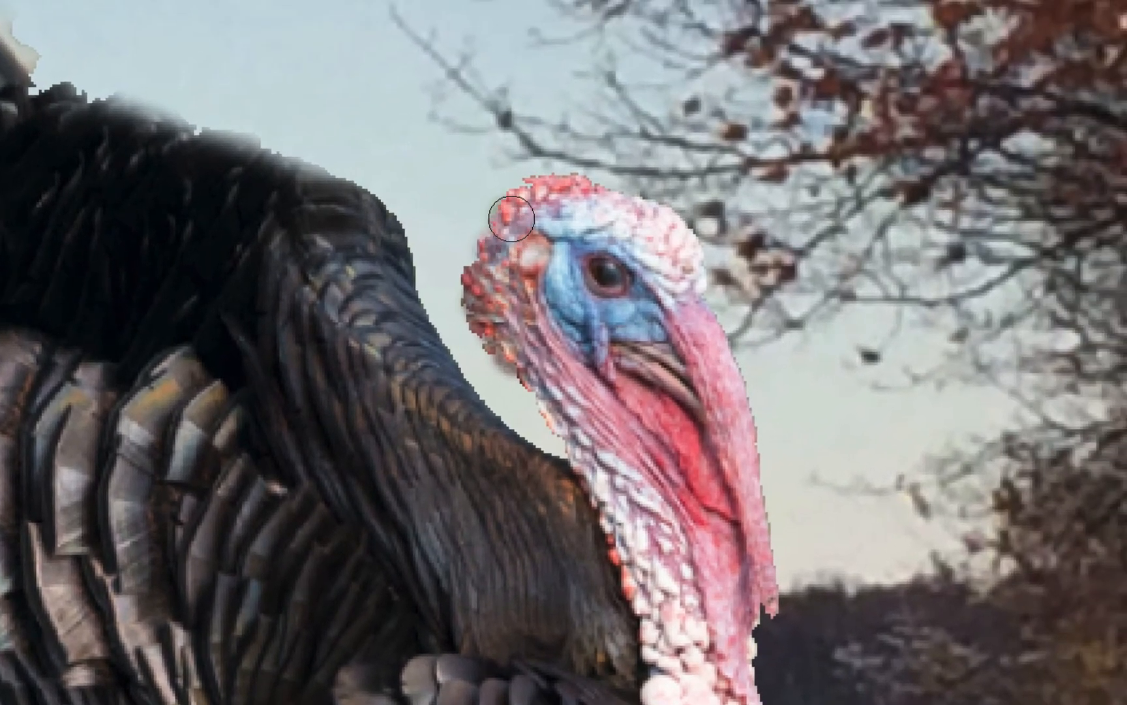
{"action": "left_click_drag", "start_coordinate": [496, 236], "coordinate": [496, 243]}
{"action": "left_click", "coordinate": [547, 377]}
{"action": "left_click", "coordinate": [562, 410]}
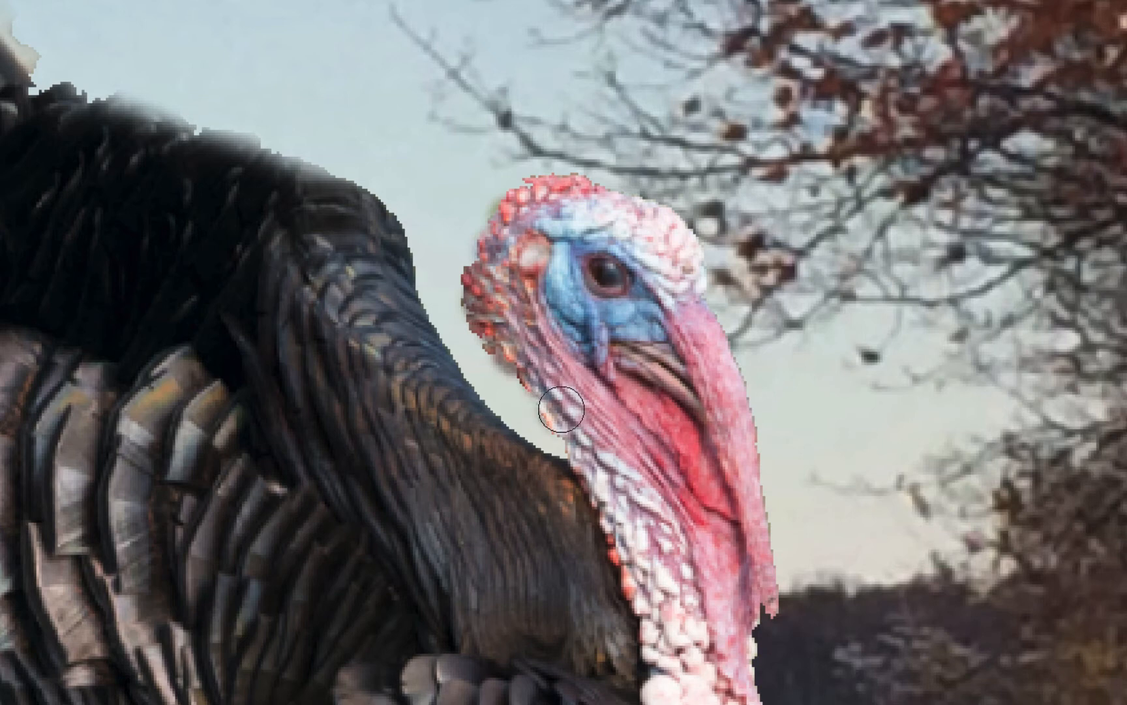
{"action": "left_click", "coordinate": [583, 433]}
Step: Temporarily show the turkeycartoon layer and its shadow layer to compare the cartoon's size with the real turkey
{"action": "key", "text": "super+minus"}
{"action": "key", "text": "super+minus"}
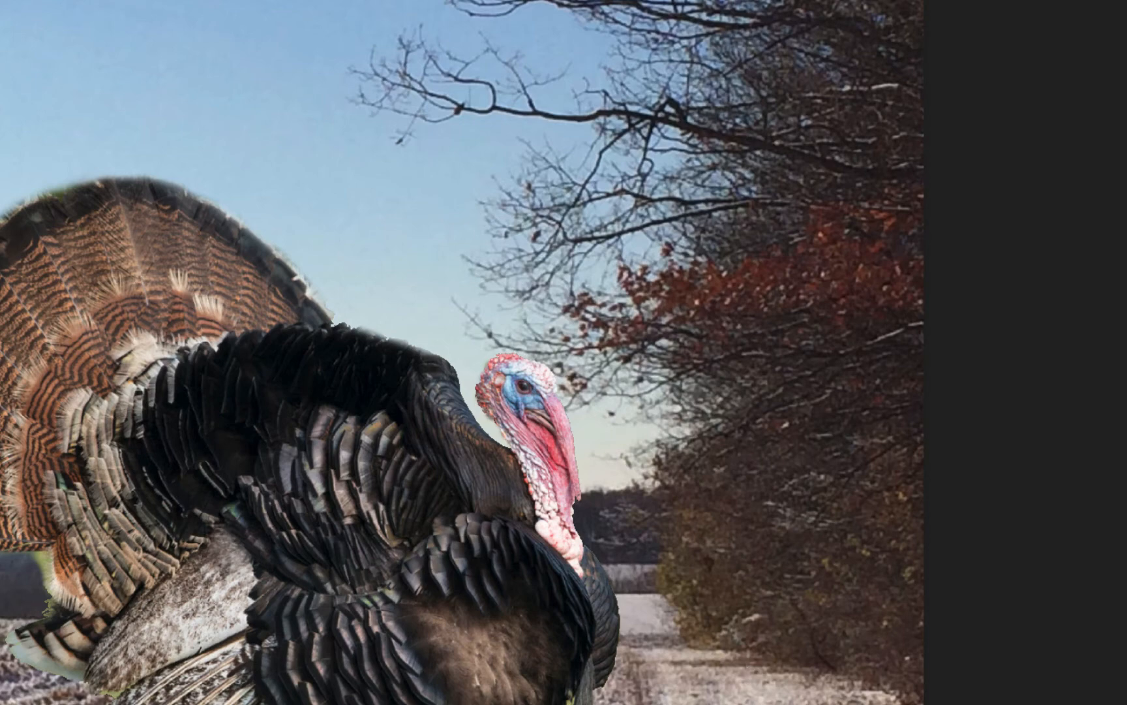
{"action": "key", "text": "super+minus"}
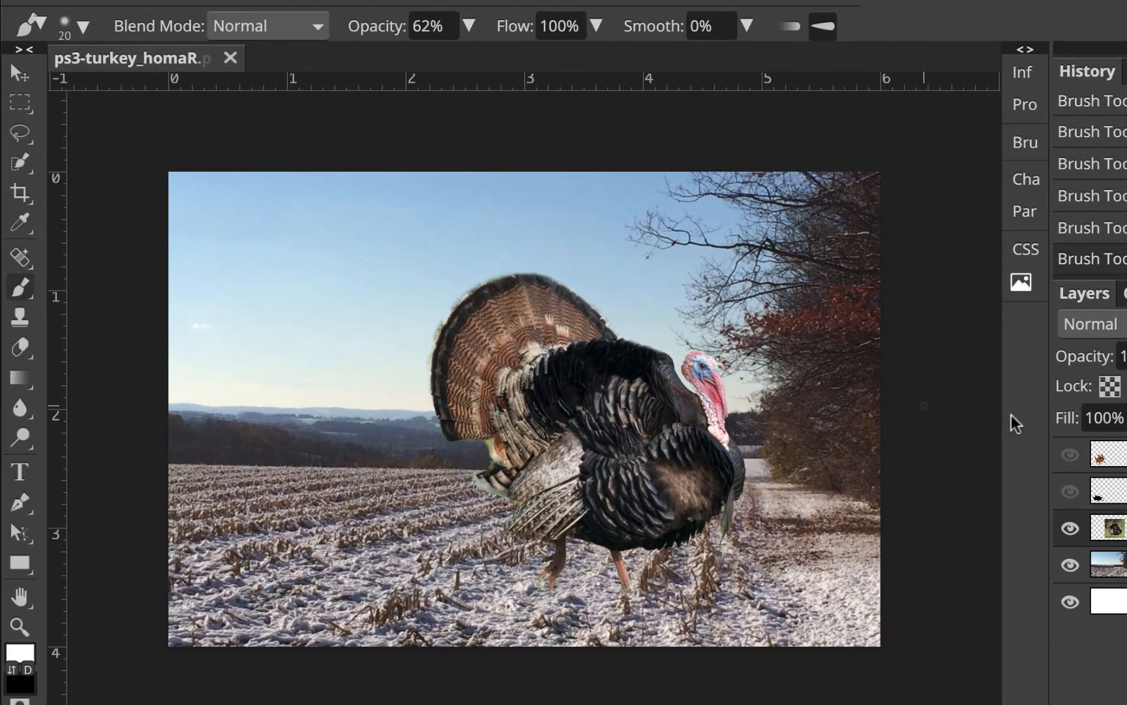
{"action": "left_click", "coordinate": [1070, 454]}
{"action": "left_click", "coordinate": [1073, 494]}
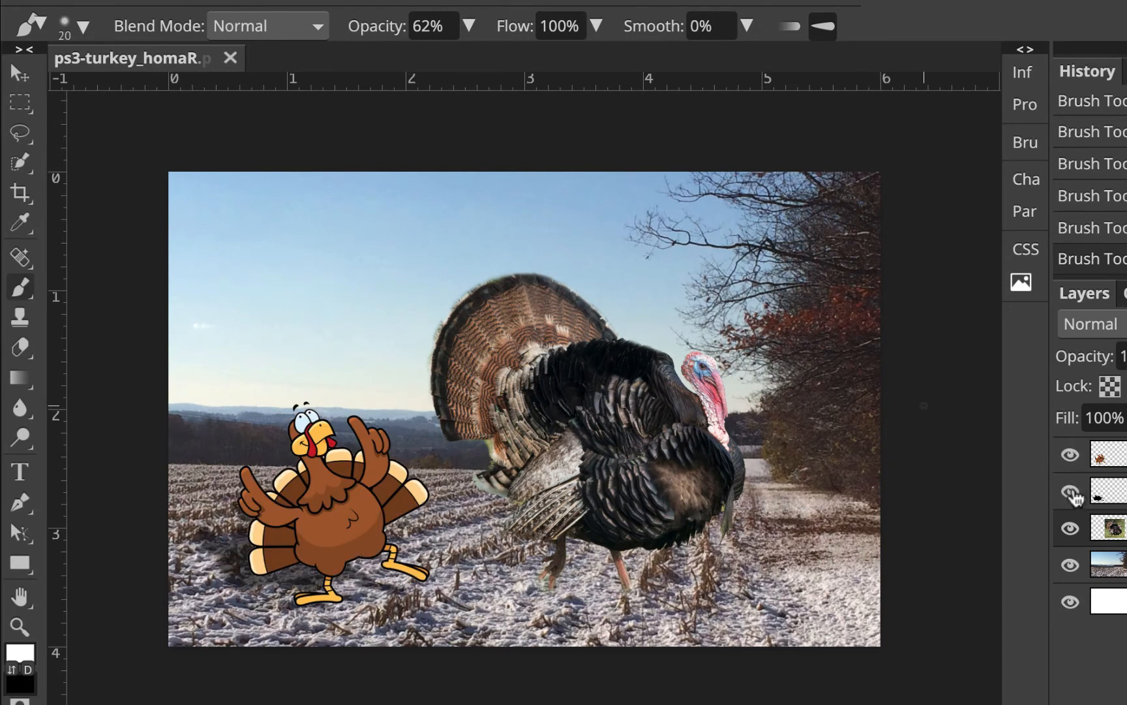
{"action": "left_click", "coordinate": [1070, 454]}
{"action": "left_click", "coordinate": [1070, 494]}
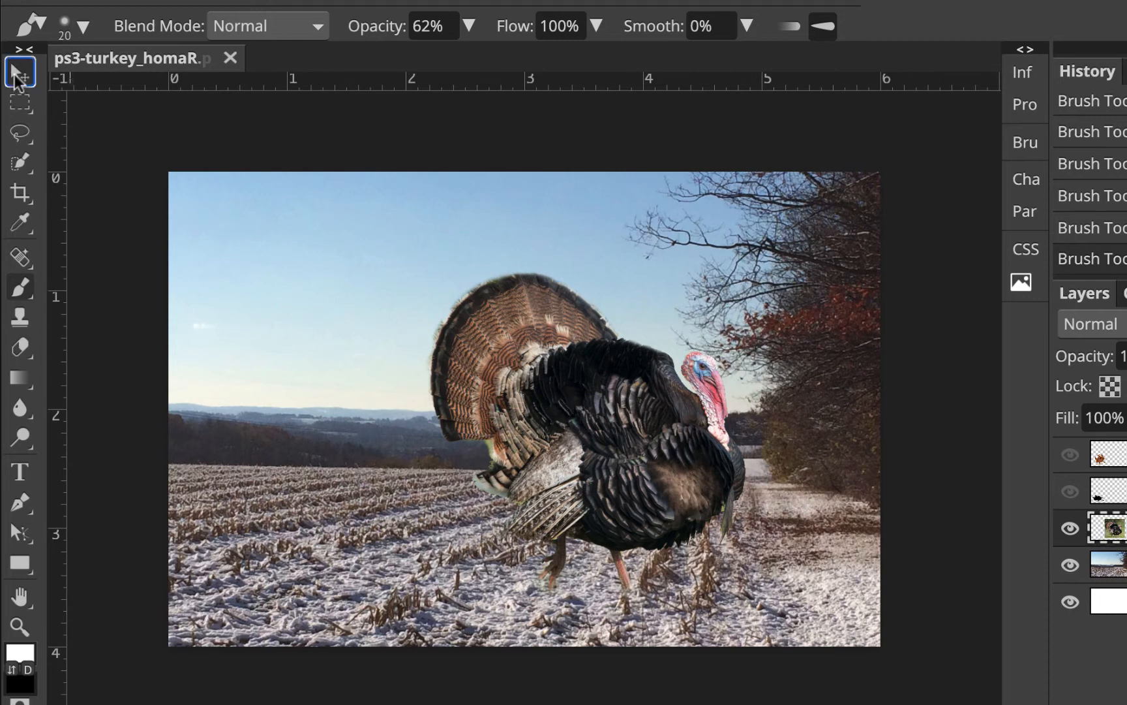
Step: Scale the turkeyreal layer down to about 67%, keeping its lower-right corner in place, and save the document
{"action": "left_click", "coordinate": [18, 74]}
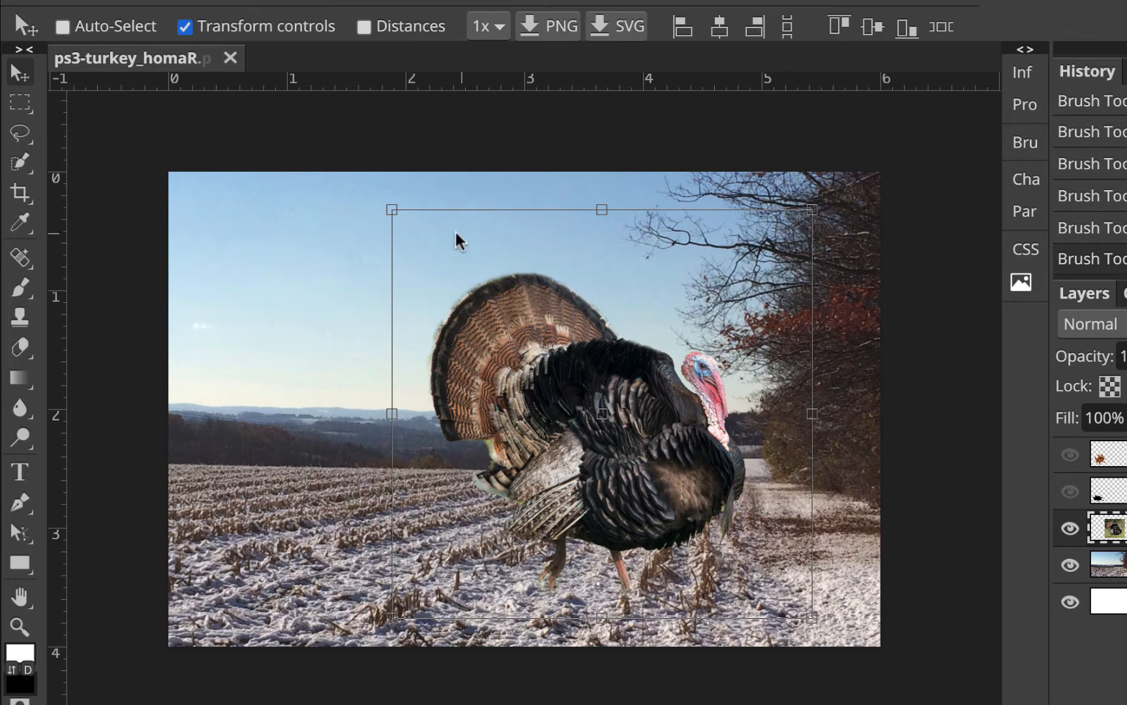
{"action": "left_click_drag", "start_coordinate": [390, 208], "coordinate": [530, 317]}
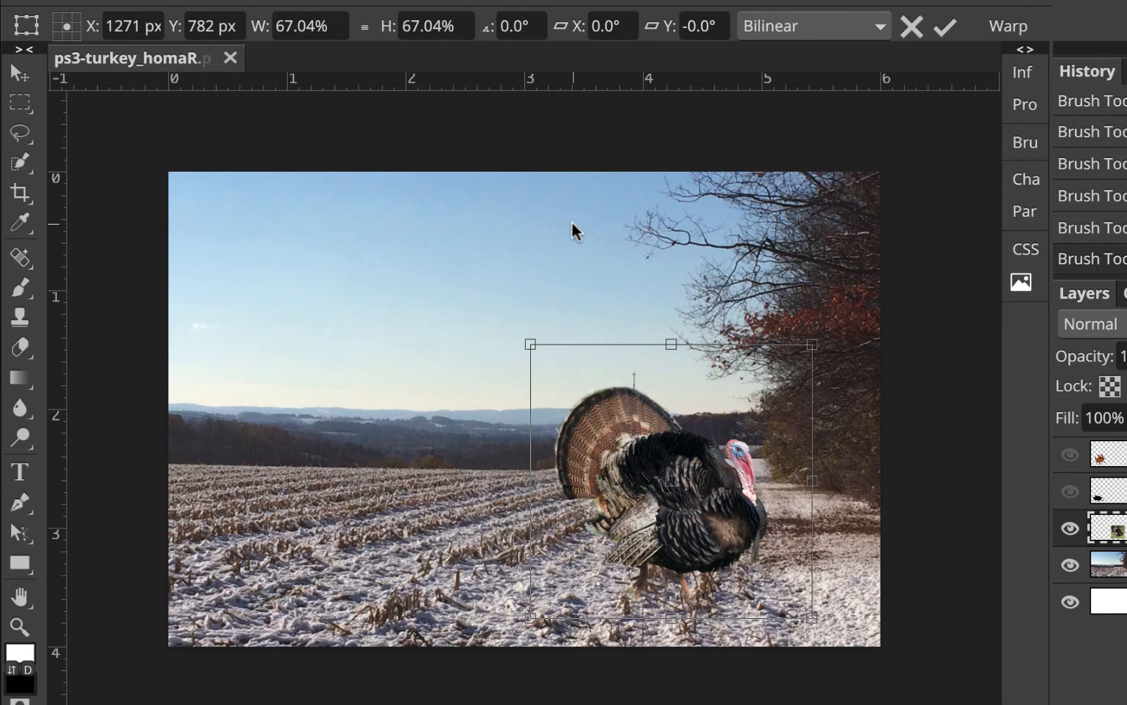
{"action": "key", "text": "Return"}
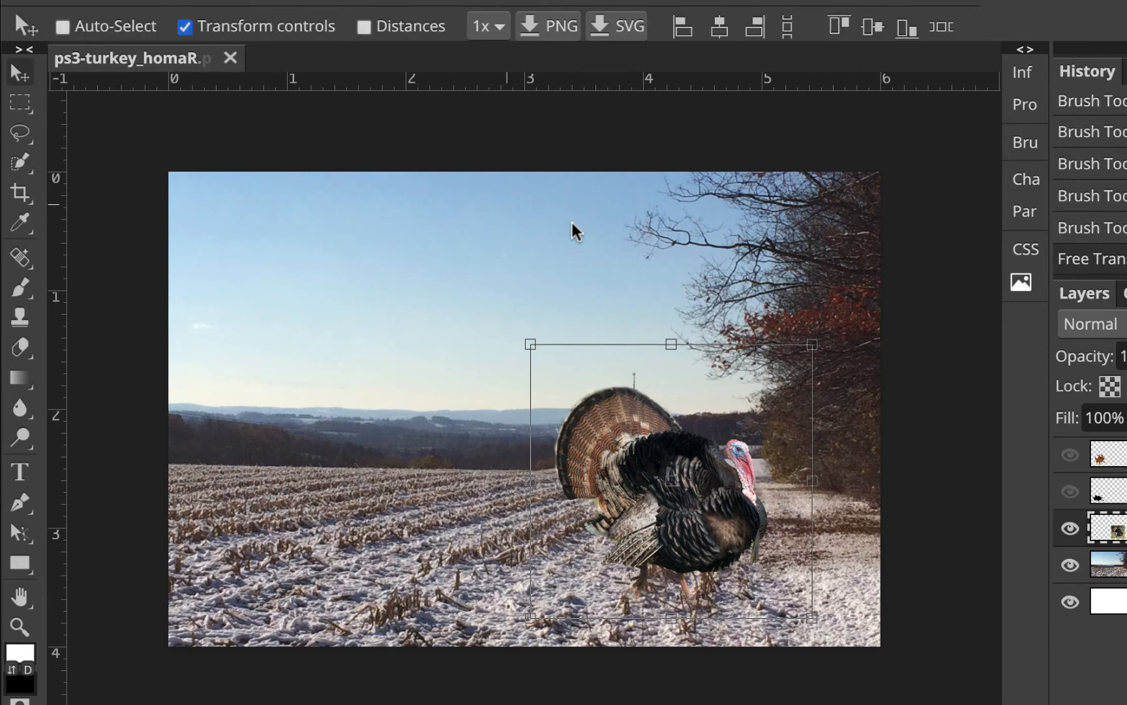
{"action": "left_click", "coordinate": [23, 1]}
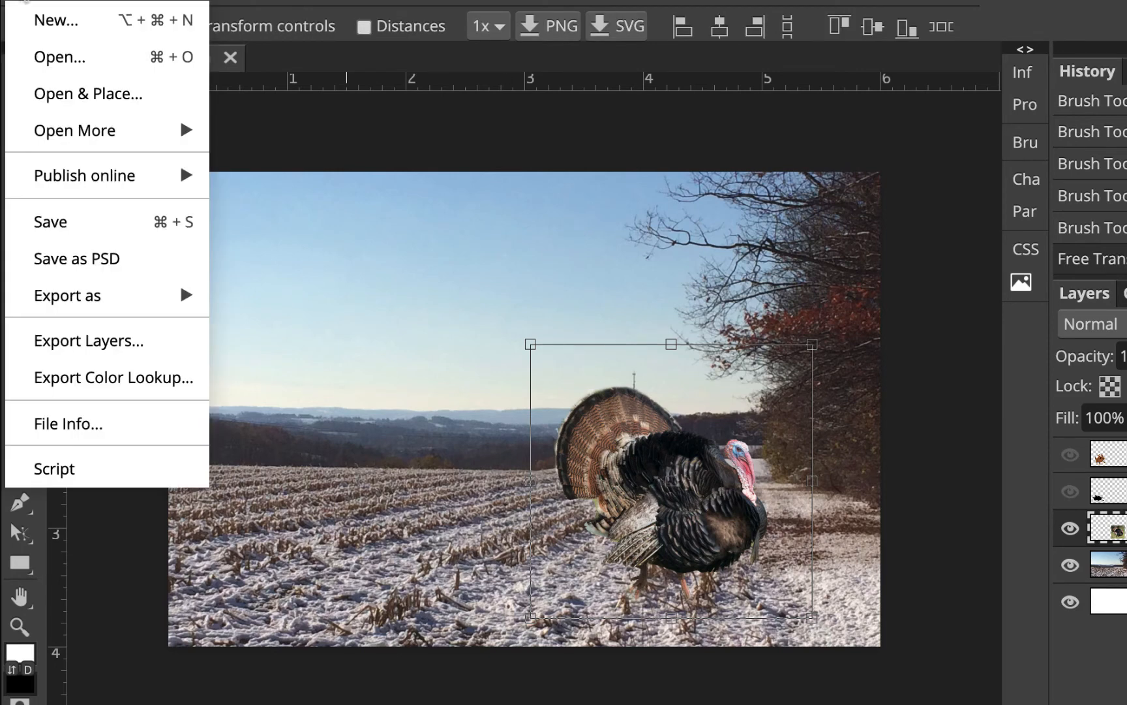
{"action": "left_click", "coordinate": [64, 221]}
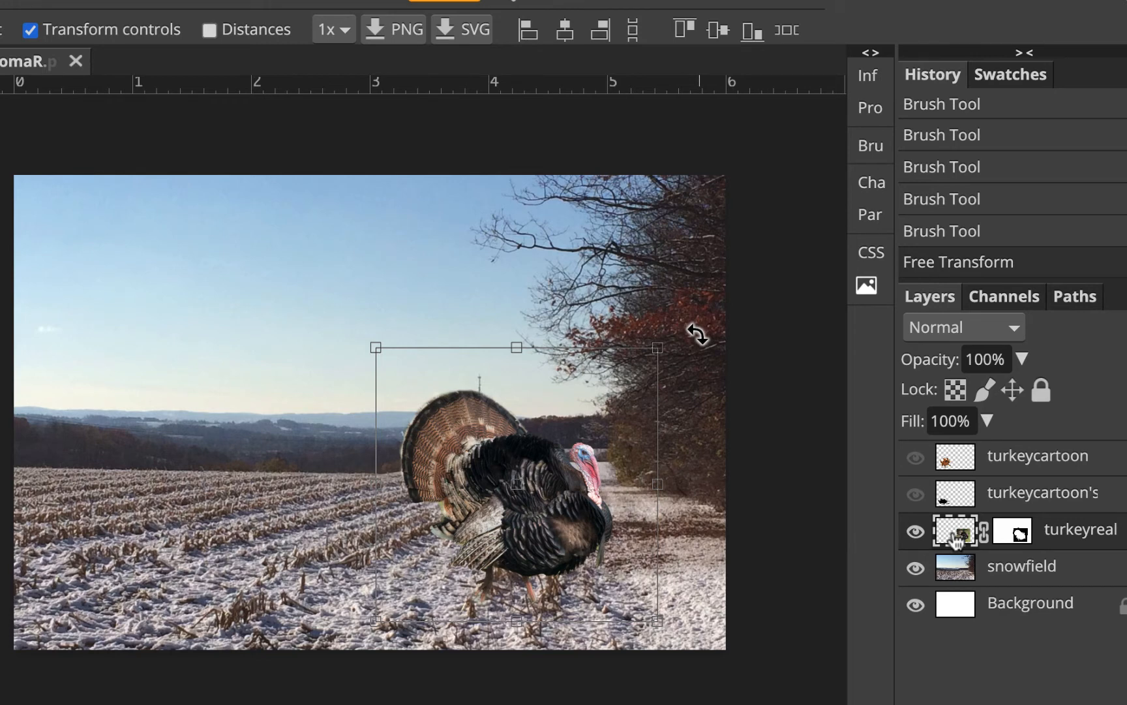
Step: Add a drop shadow to the turkeyreal layer with a 33° angle, 52 px distance and 21 px size
{"action": "left_click", "coordinate": [46, 2]}
{"action": "mouse_move", "coordinate": [77, 178]}
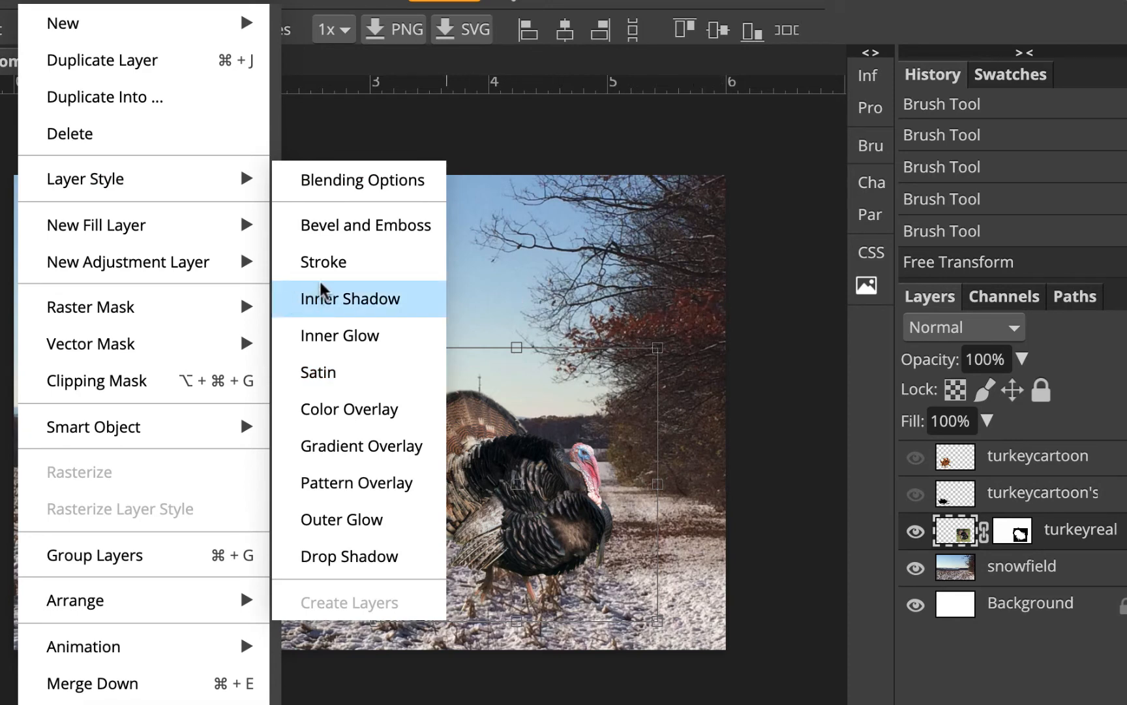
{"action": "left_click", "coordinate": [360, 548]}
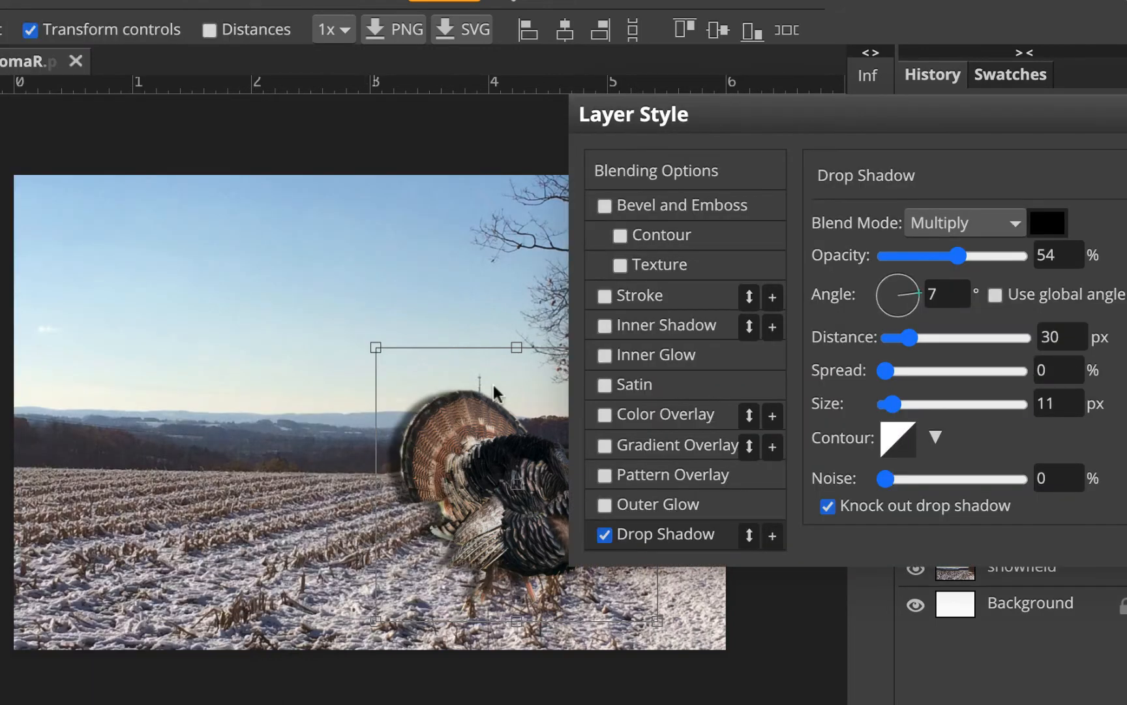
{"action": "left_click_drag", "start_coordinate": [718, 123], "coordinate": [847, 8]}
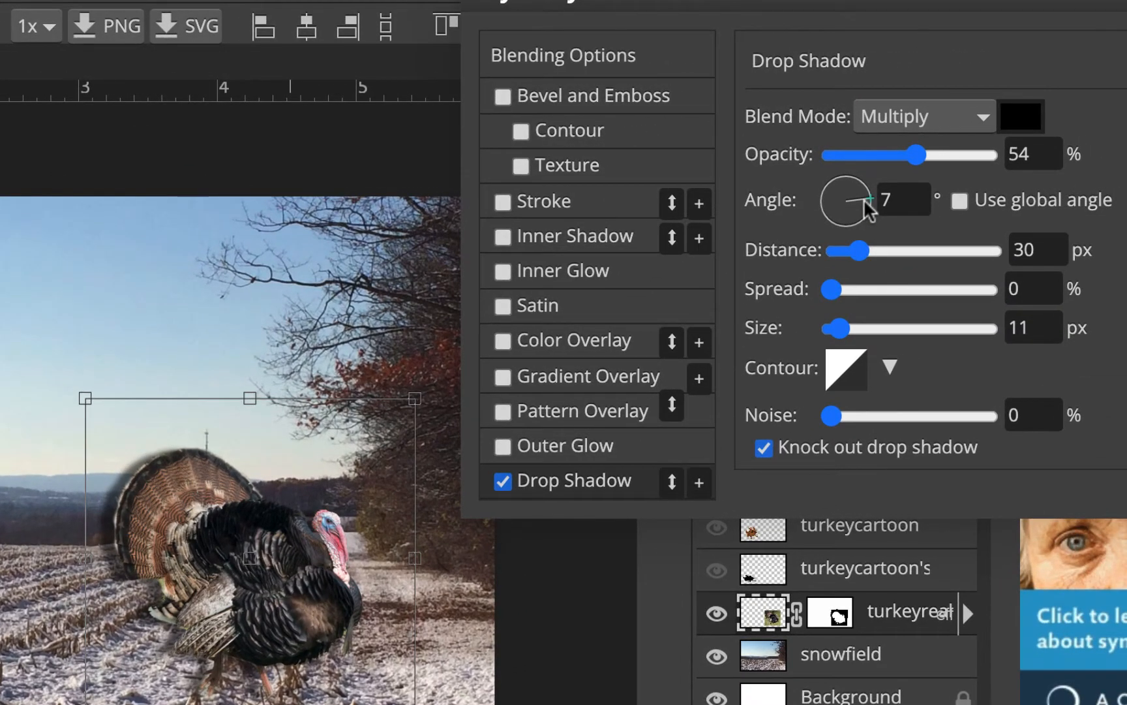
{"action": "left_click_drag", "start_coordinate": [865, 201], "coordinate": [874, 256]}
{"action": "left_click", "coordinate": [863, 250]}
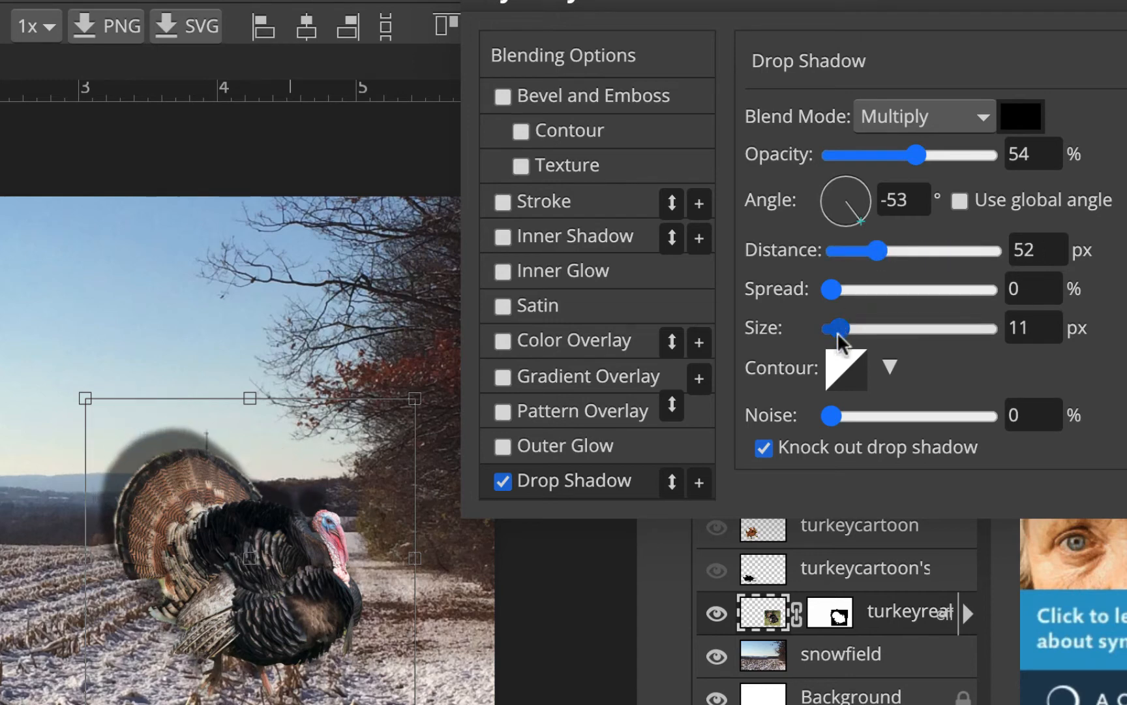
{"action": "left_click_drag", "start_coordinate": [839, 329], "coordinate": [859, 325]}
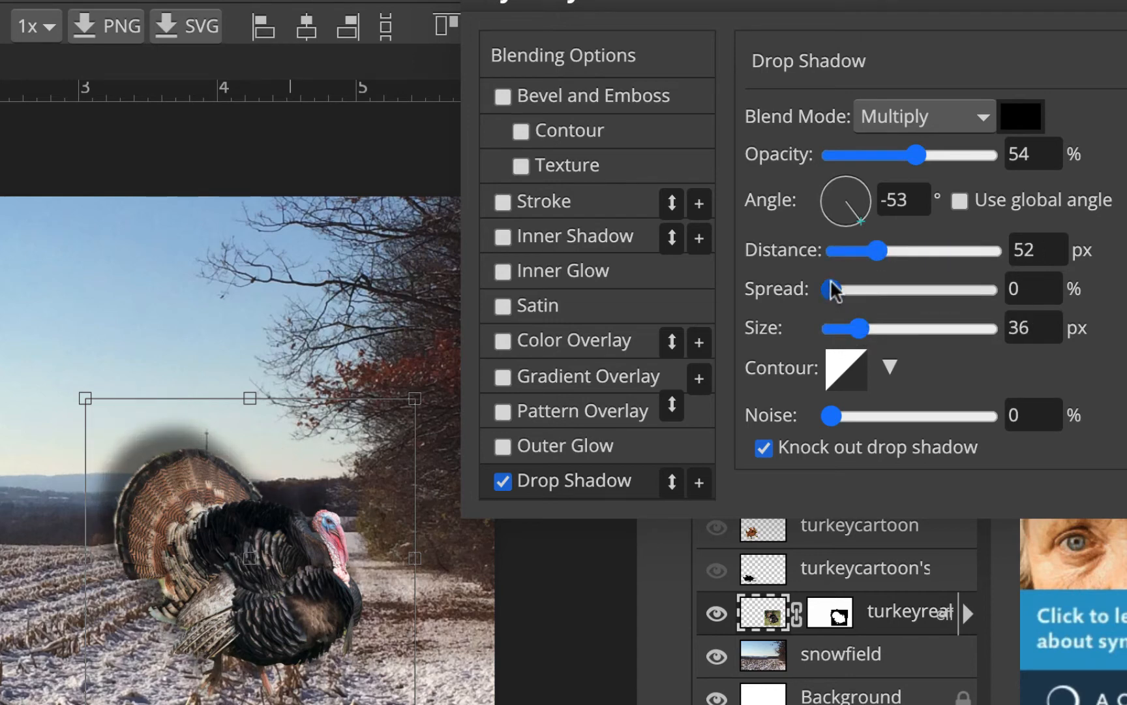
{"action": "left_click", "coordinate": [846, 329]}
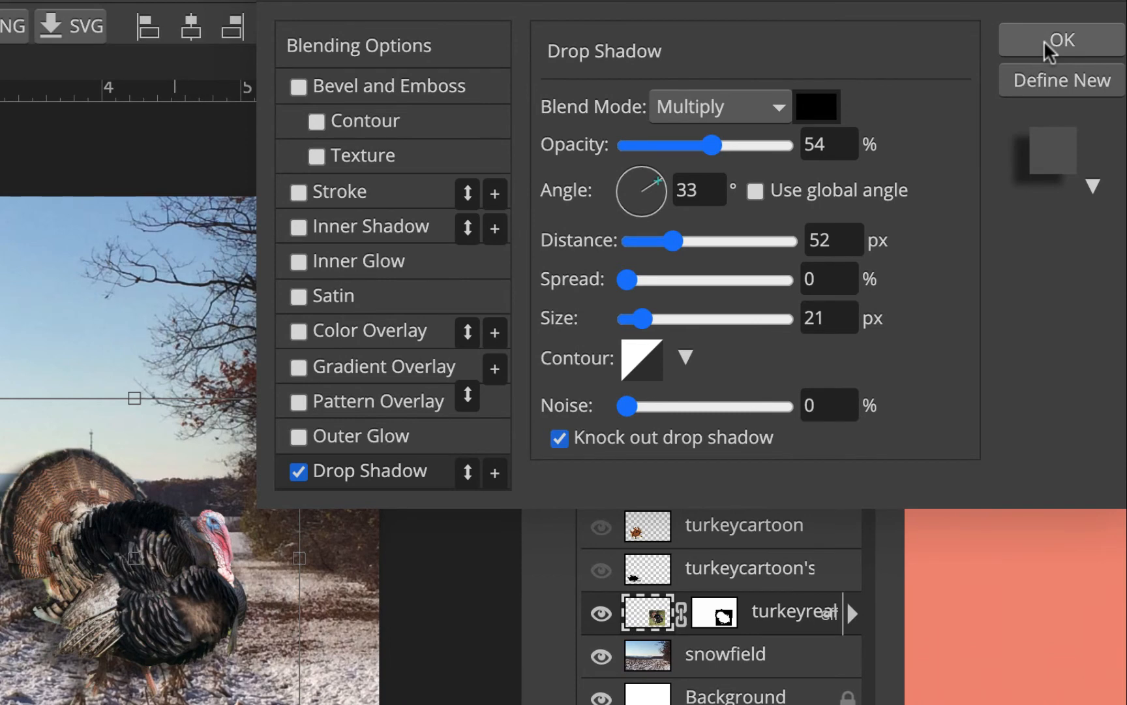
{"action": "left_click", "coordinate": [1058, 41]}
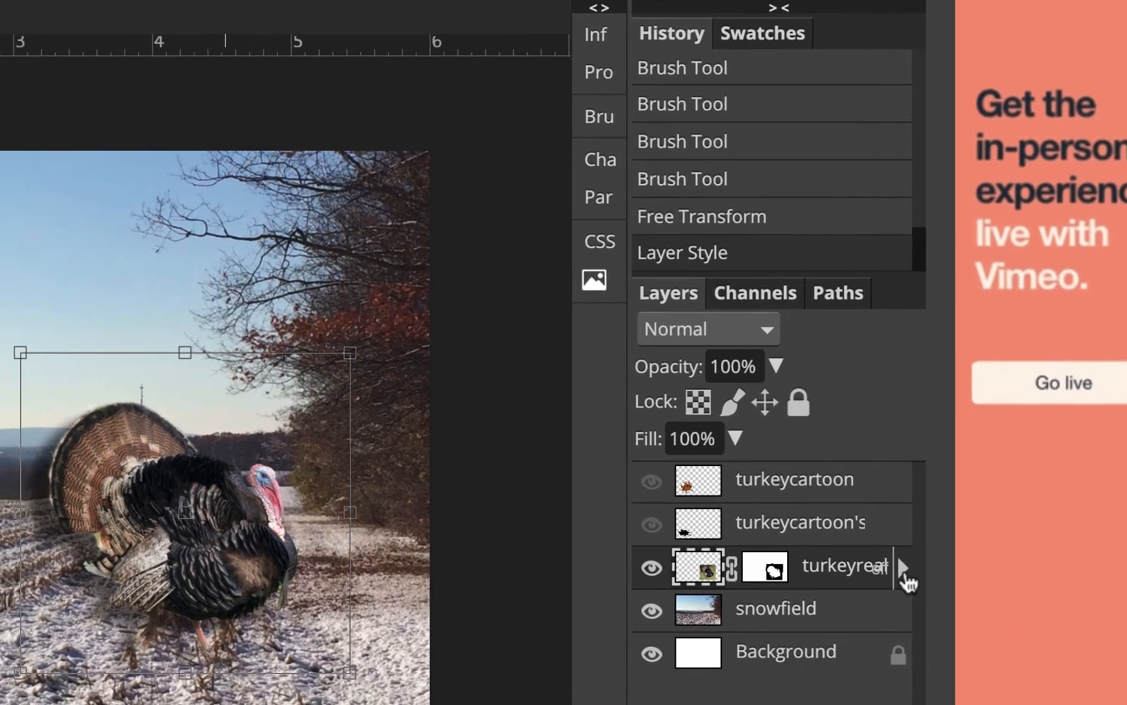
Step: Expand the turkeyreal layer's effects and compare the turkey with and without its drop shadow
{"action": "left_click", "coordinate": [854, 614]}
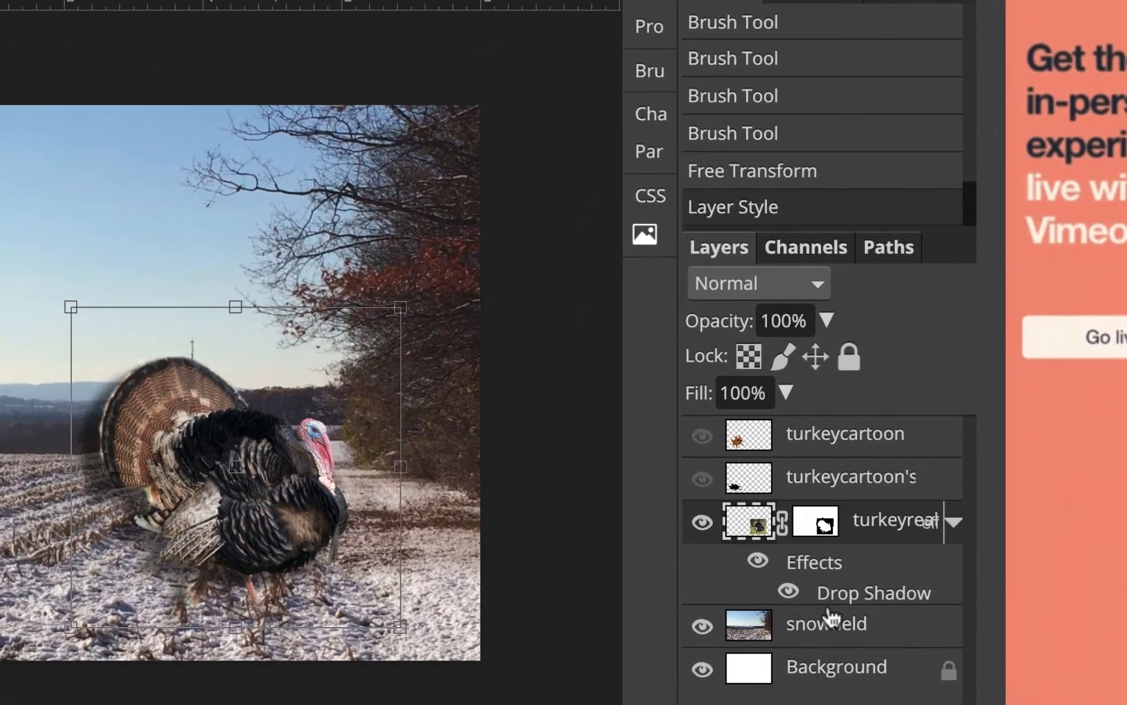
{"action": "left_click", "coordinate": [687, 682]}
{"action": "left_click", "coordinate": [788, 593]}
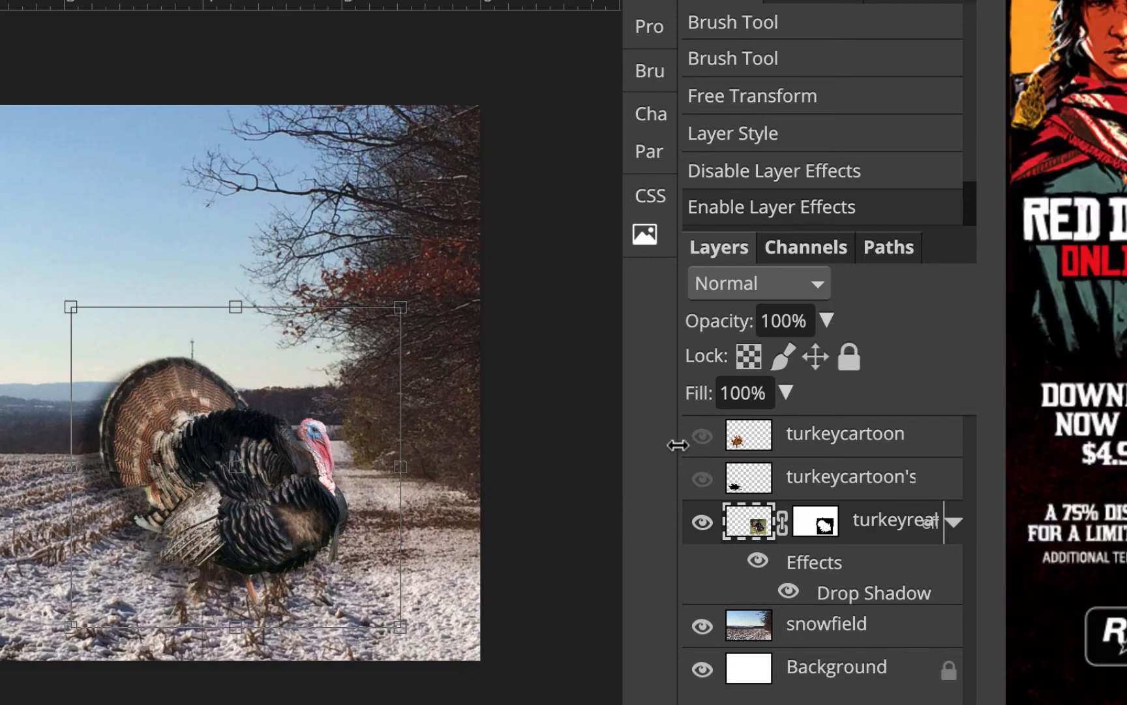
Step: Show the turkeycartoon layer and its shadow layer, and set the turkeyreal drop shadow's opacity to 56%
{"action": "left_click", "coordinate": [703, 449]}
{"action": "left_click", "coordinate": [702, 478]}
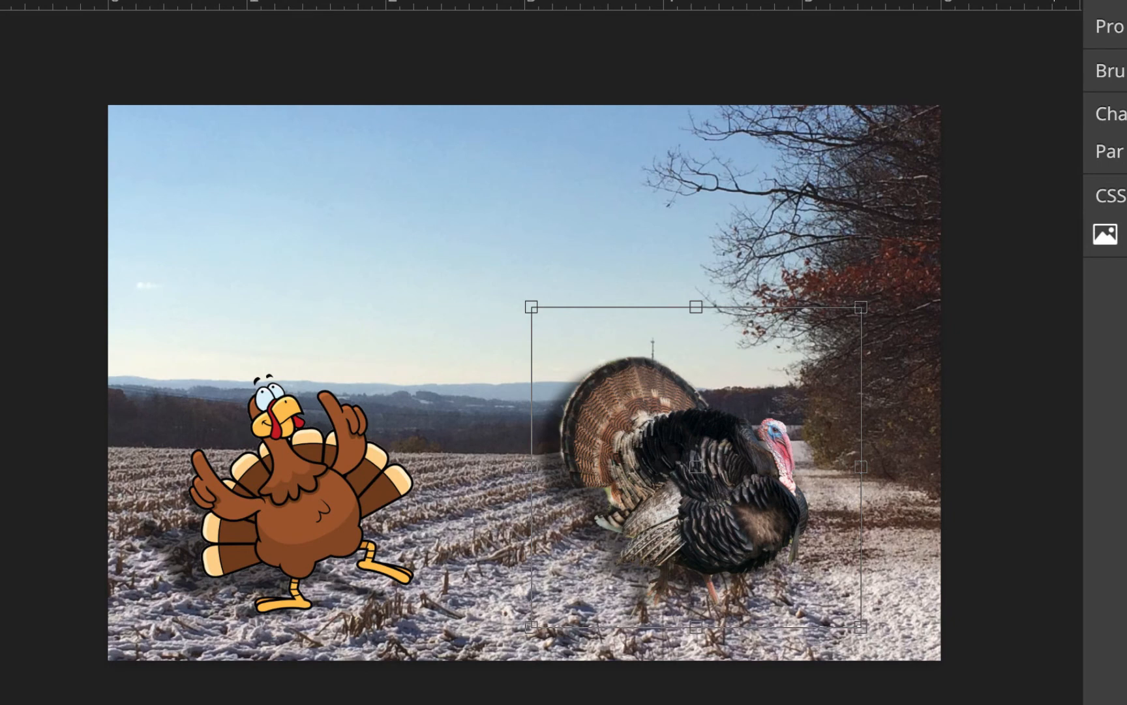
{"action": "double_click", "coordinate": [1029, 684]}
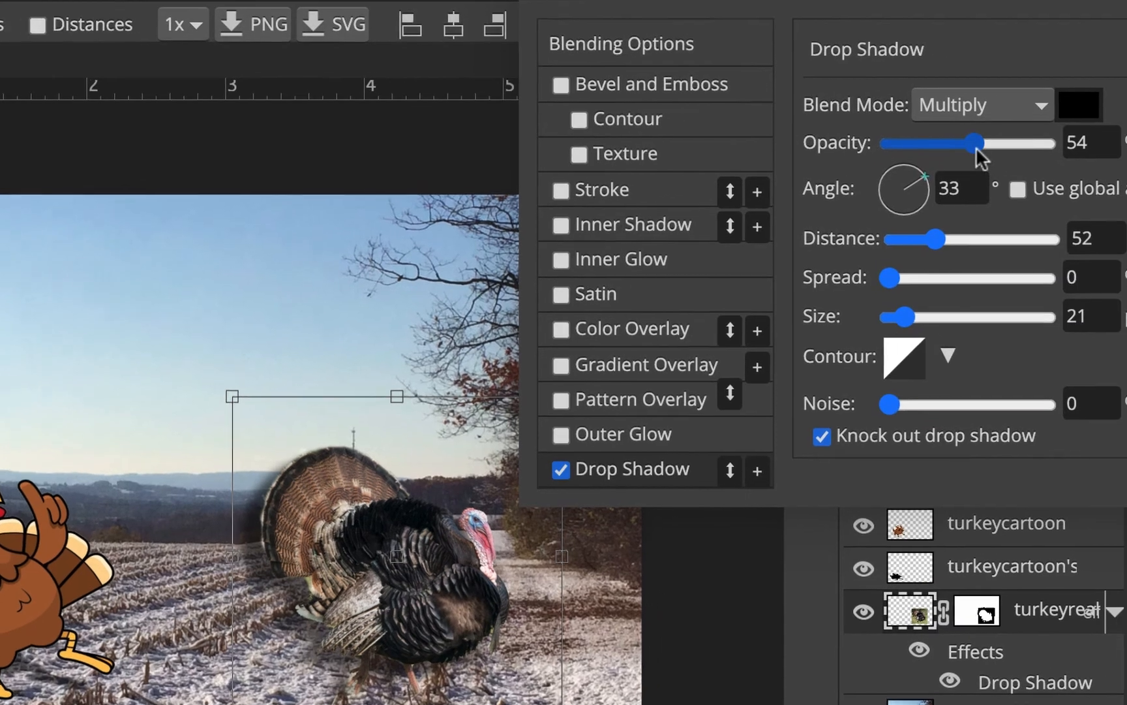
{"action": "left_click_drag", "start_coordinate": [976, 149], "coordinate": [971, 150]}
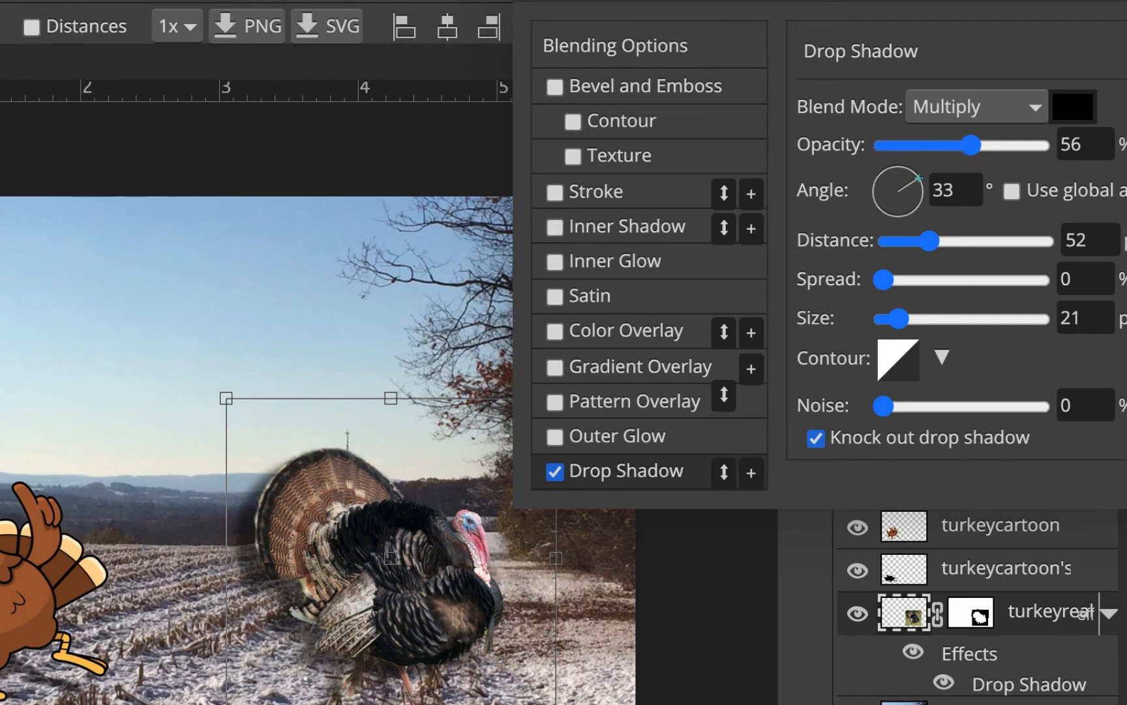
{"action": "key", "text": "Return"}
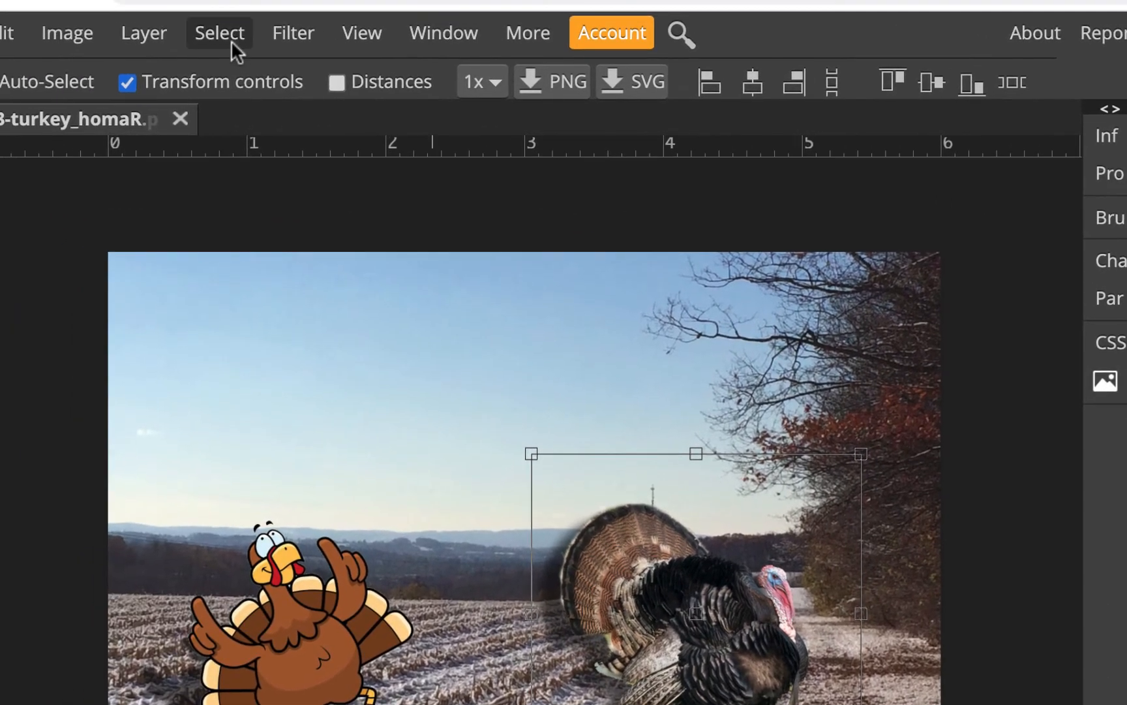
Step: Try to turn the turkeyreal layer's drop shadow into a separate layer while the mask is unapplied, and undo it
{"action": "left_click", "coordinate": [143, 32]}
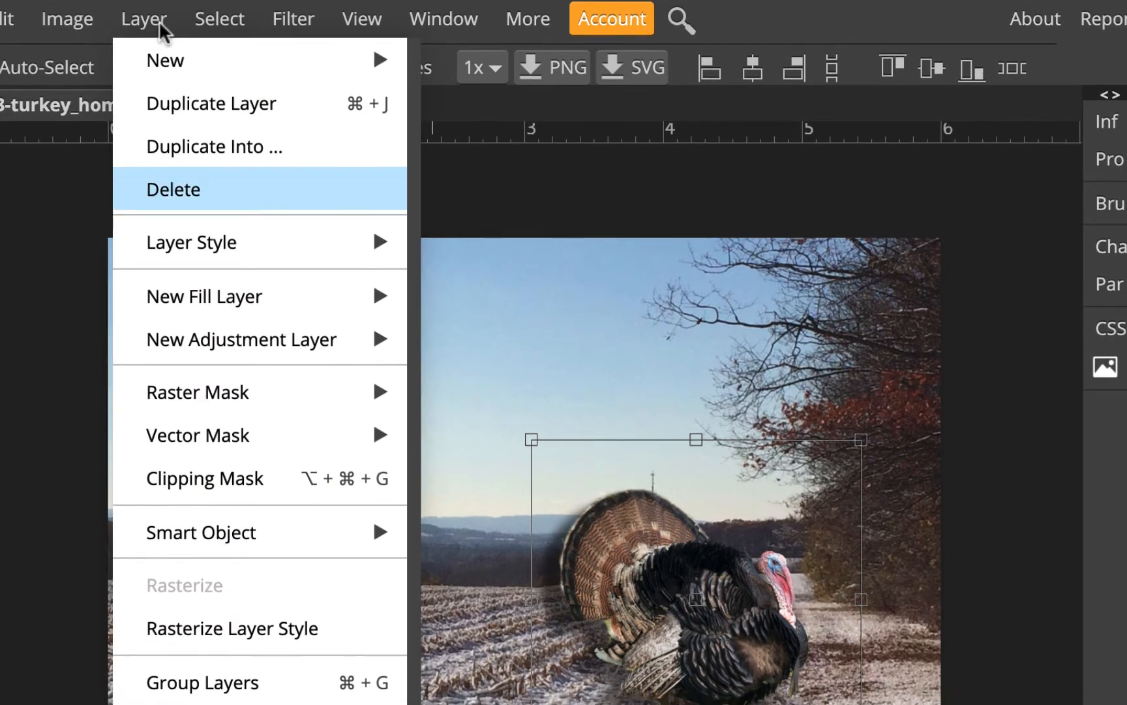
{"action": "mouse_move", "coordinate": [217, 255]}
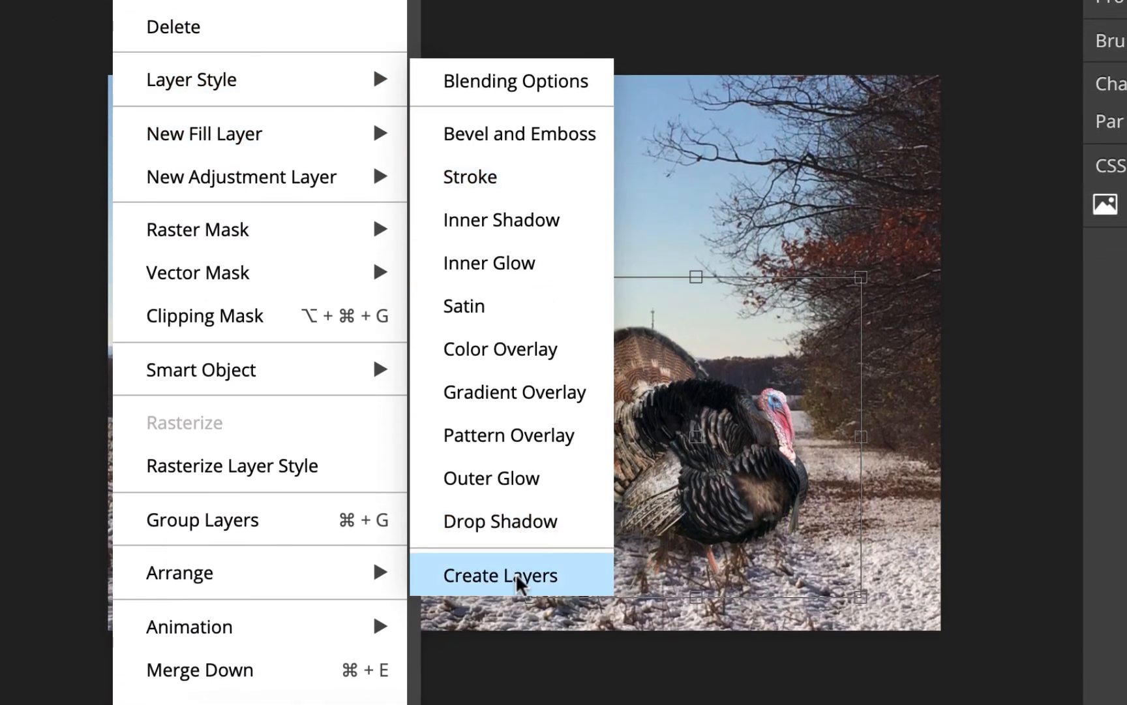
{"action": "left_click", "coordinate": [517, 577]}
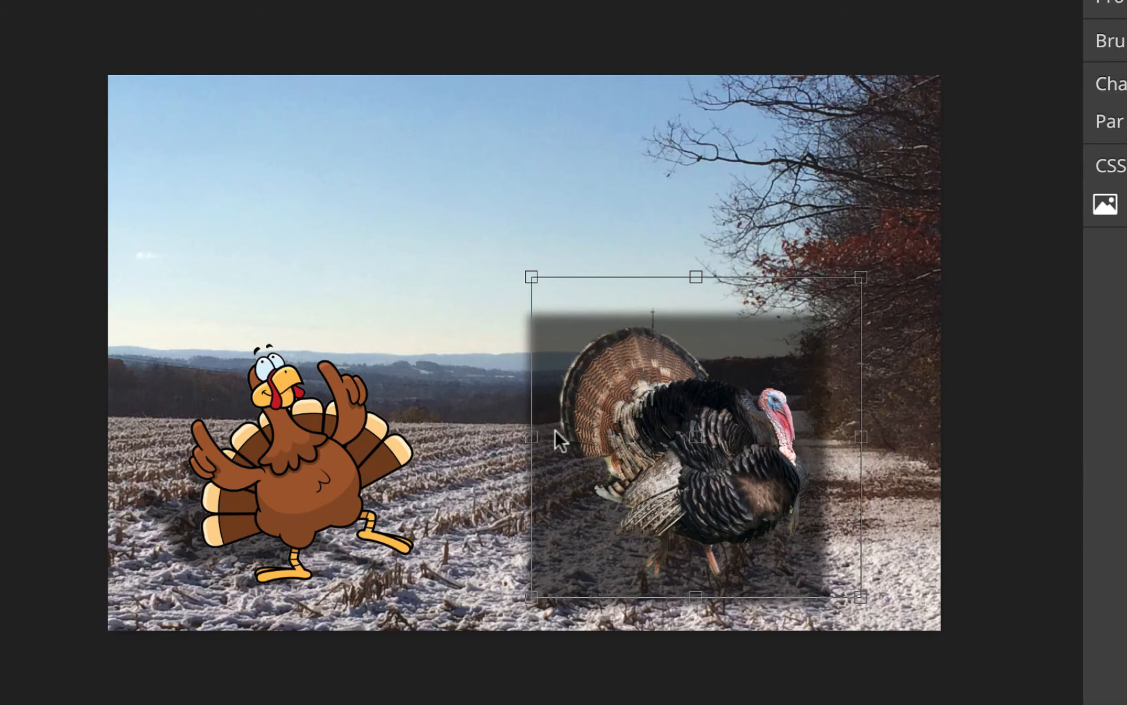
{"action": "key", "text": "ctrl+z"}
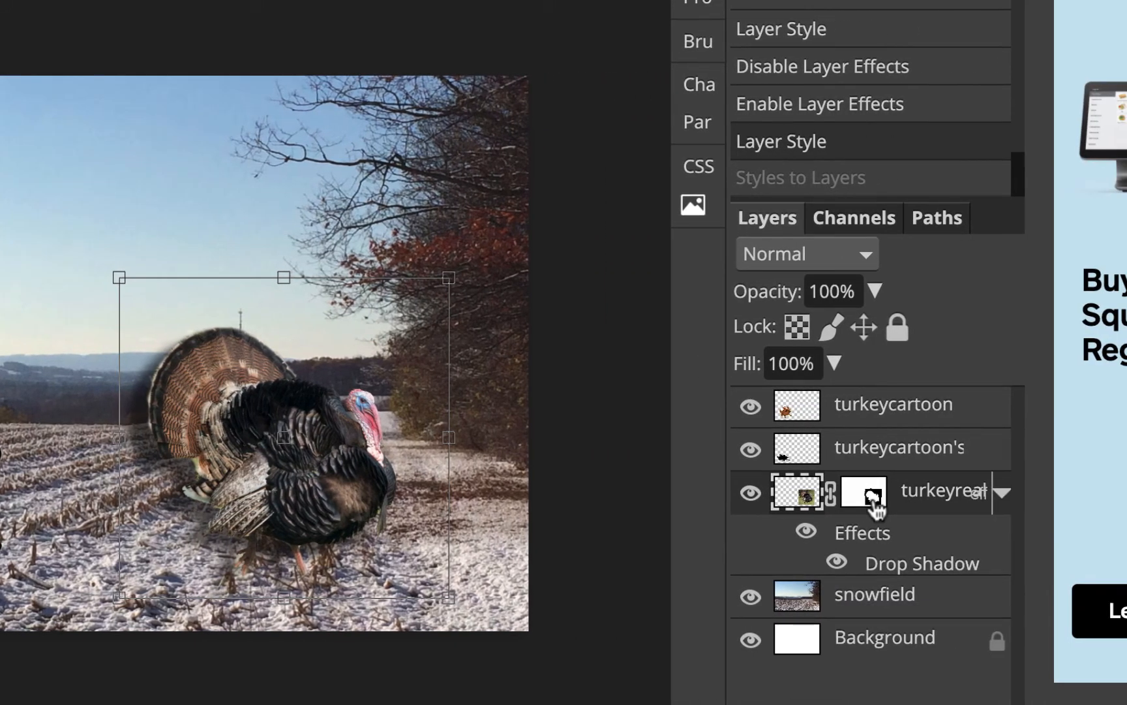
Step: Apply the turkeyreal layer's raster mask permanently to the layer
{"action": "right_click", "coordinate": [873, 497]}
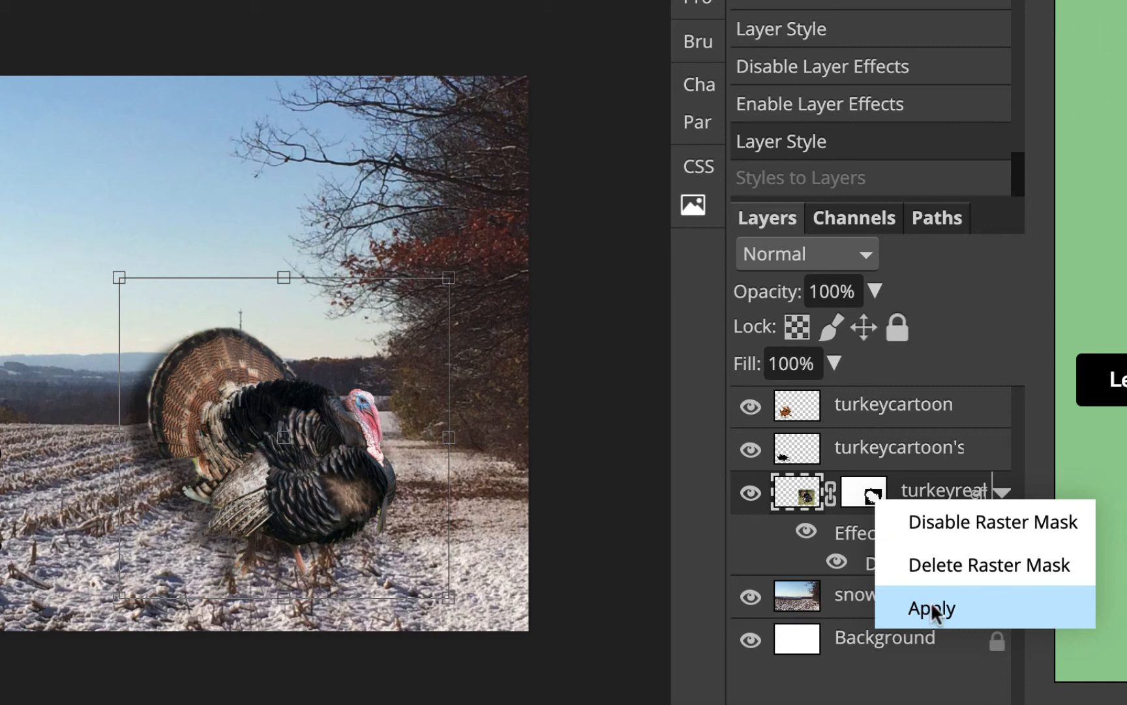
{"action": "left_click", "coordinate": [931, 610]}
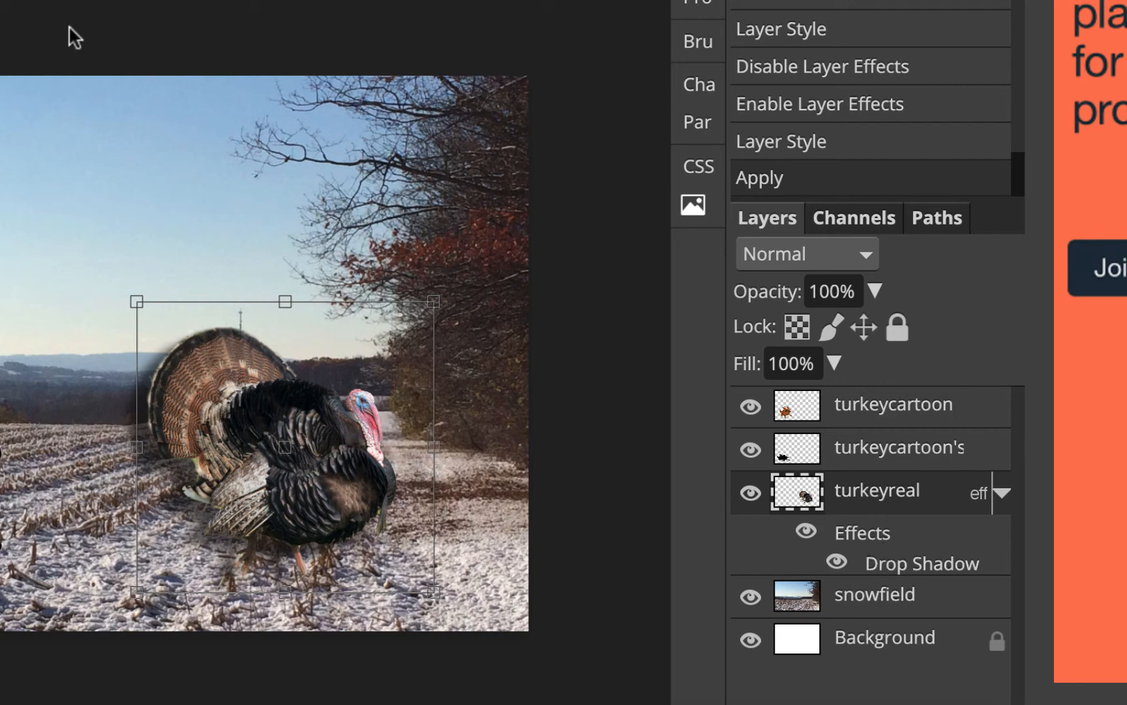
Step: Convert the turkeyreal layer's drop shadow into its own layer and squash that shadow layer vertically to about 65% height
{"action": "left_click", "coordinate": [179, 33]}
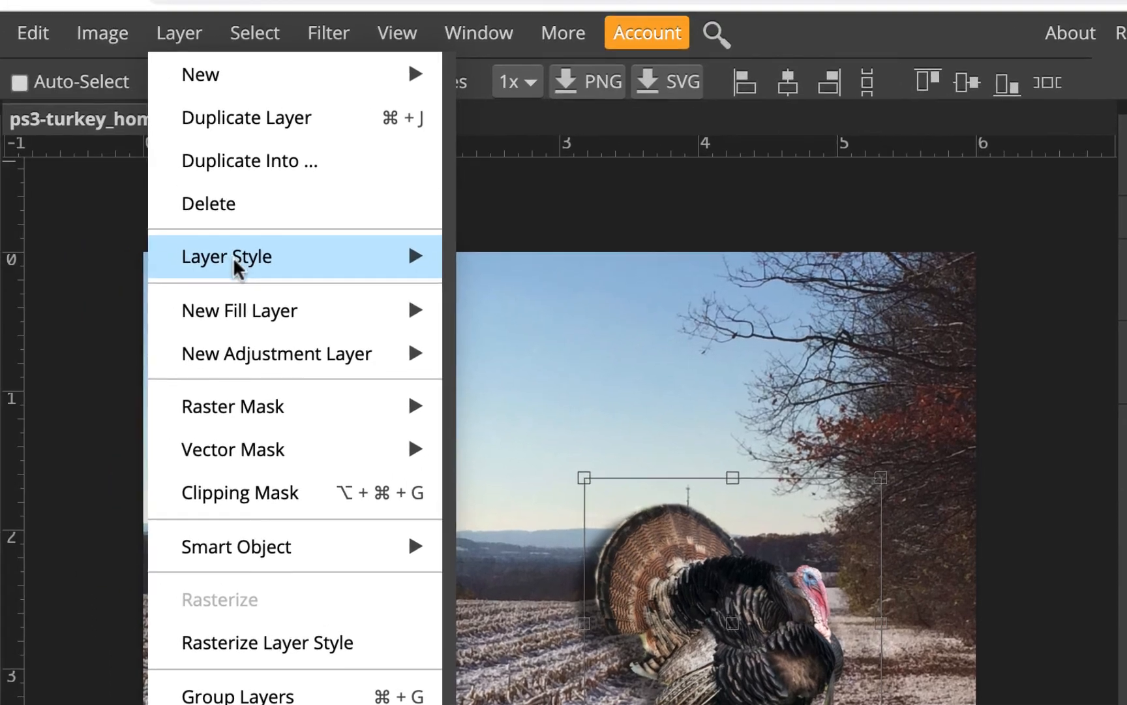
{"action": "mouse_move", "coordinate": [234, 259]}
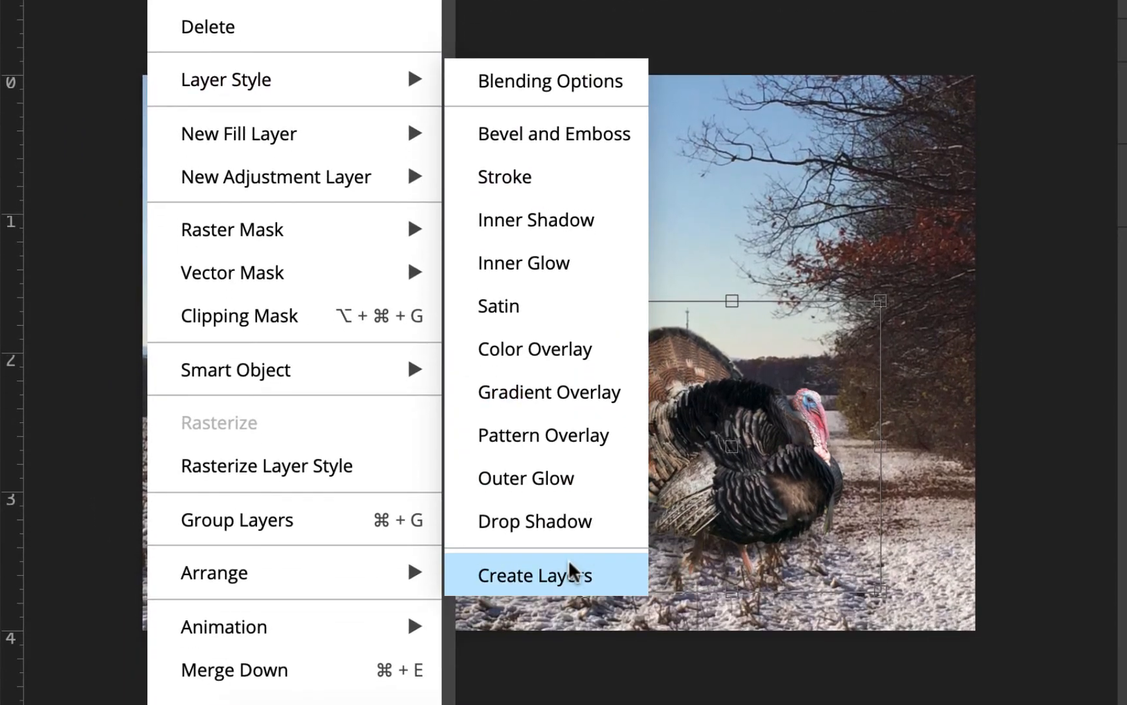
{"action": "left_click", "coordinate": [570, 566]}
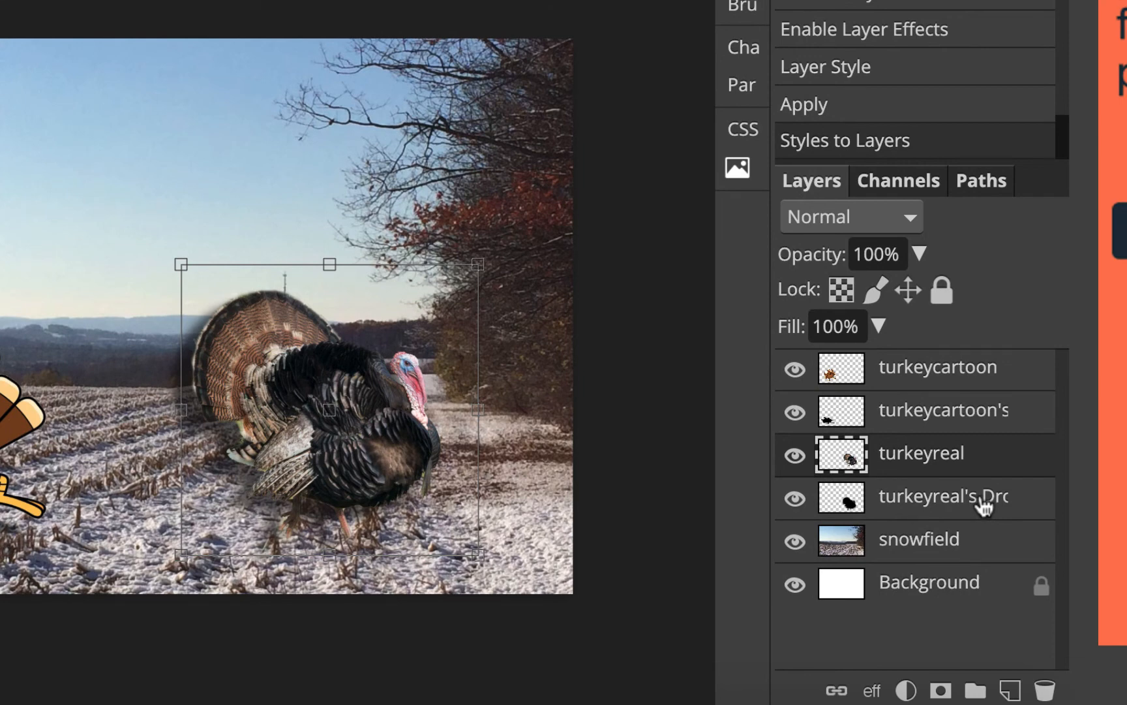
{"action": "left_click", "coordinate": [983, 502]}
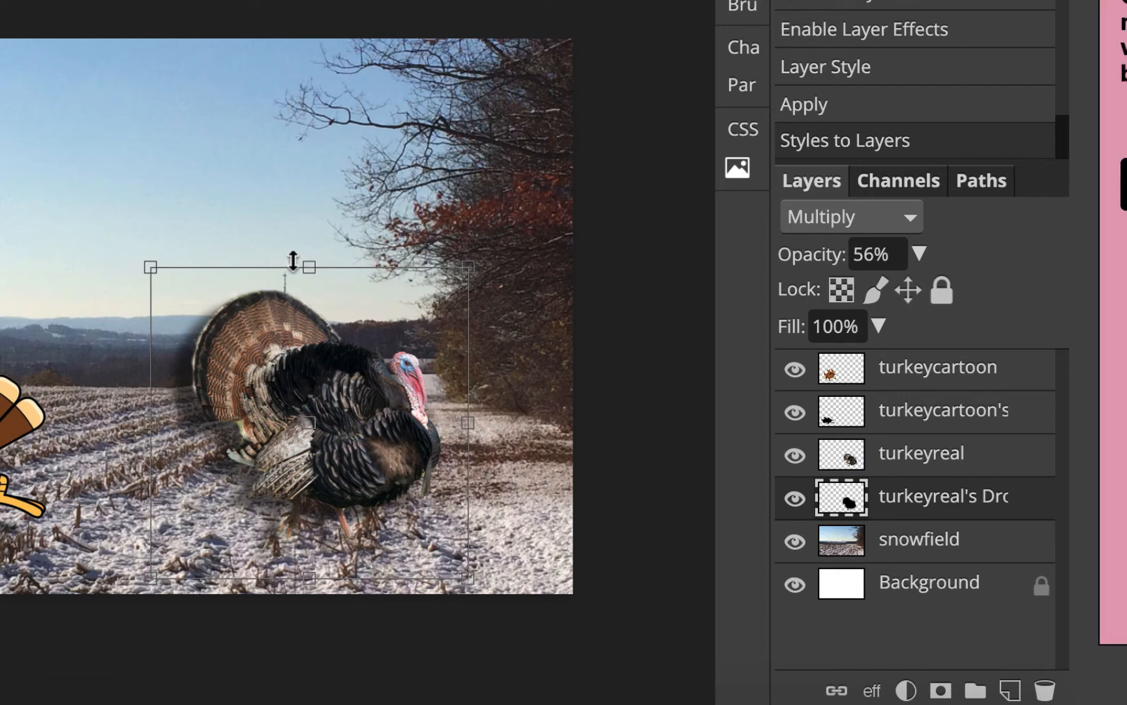
{"action": "left_click_drag", "start_coordinate": [311, 264], "coordinate": [317, 373]}
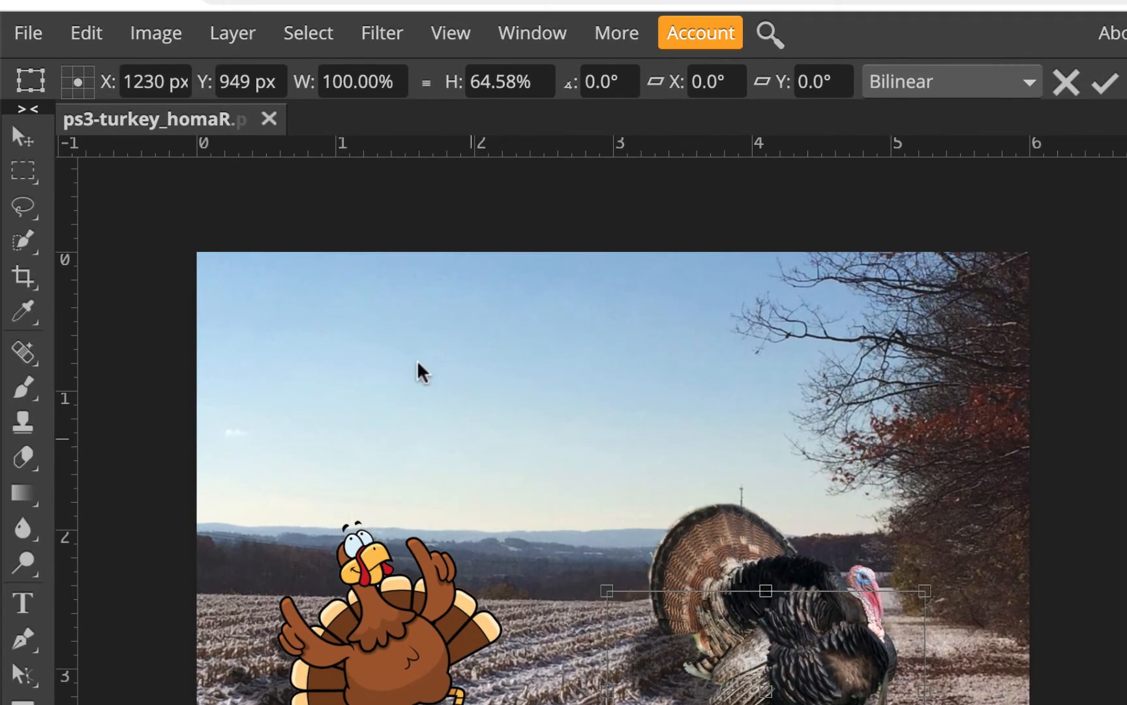
Step: Distort the turkeyreal shadow so its upper edge slants leftward across the snow, and set the shadow layer's opacity to 45%
{"action": "left_click", "coordinate": [91, 34]}
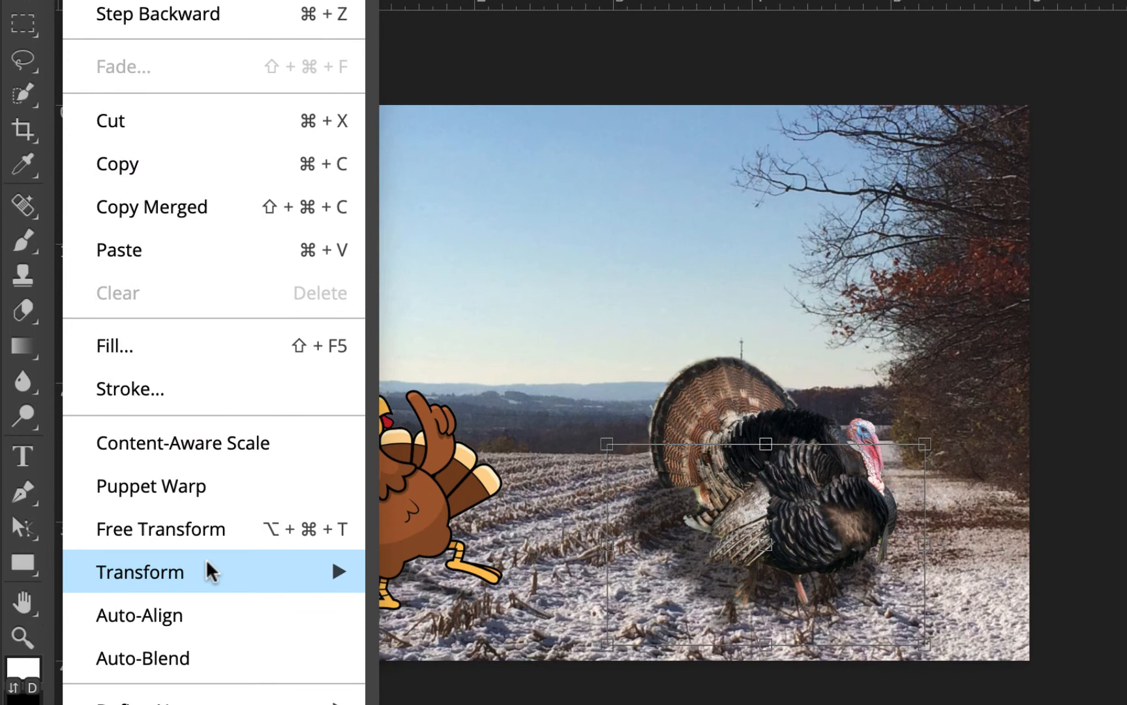
{"action": "mouse_move", "coordinate": [215, 600]}
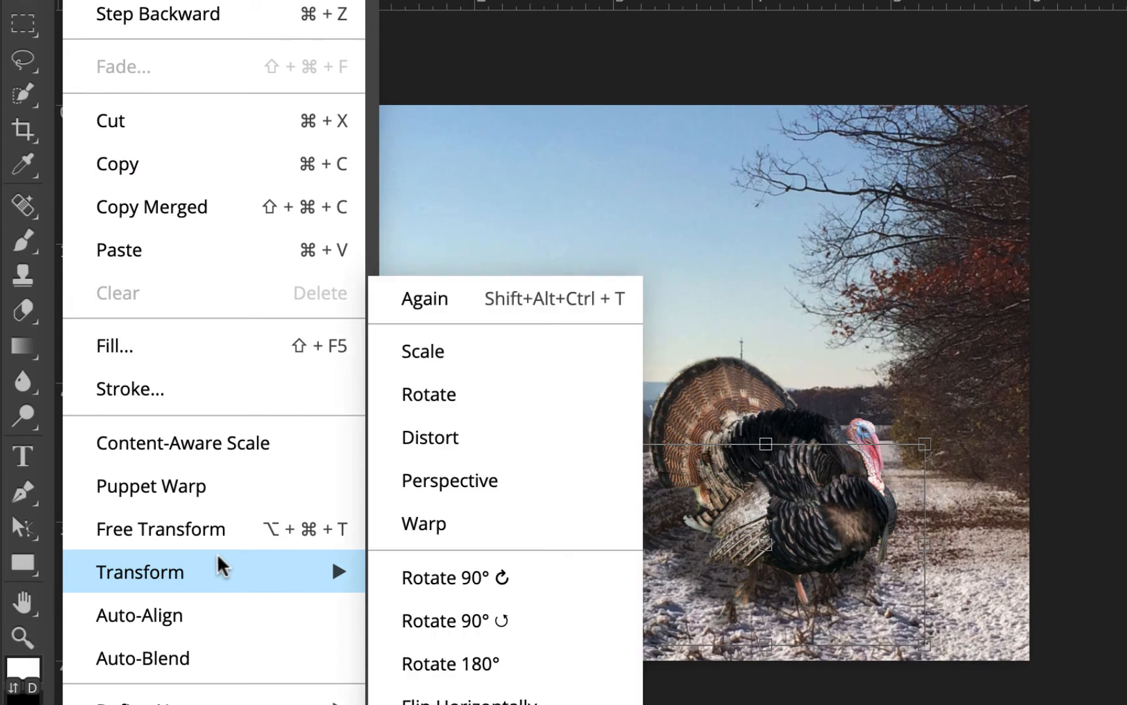
{"action": "left_click", "coordinate": [422, 441]}
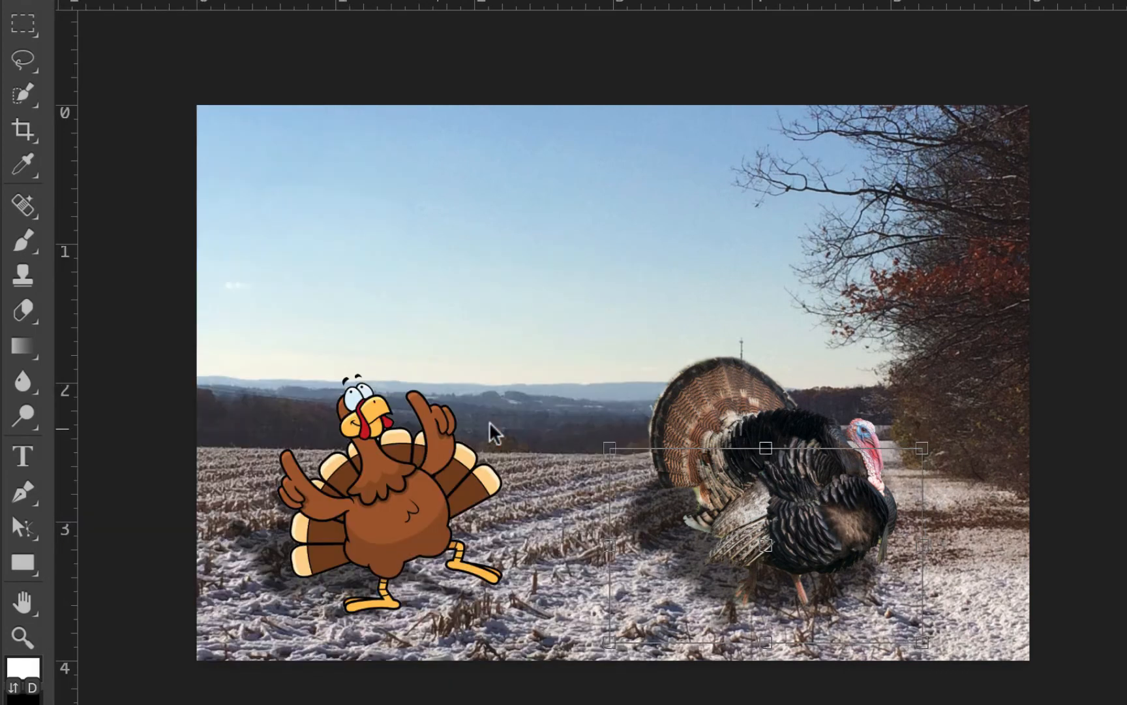
{"action": "left_click_drag", "start_coordinate": [609, 450], "coordinate": [505, 449]}
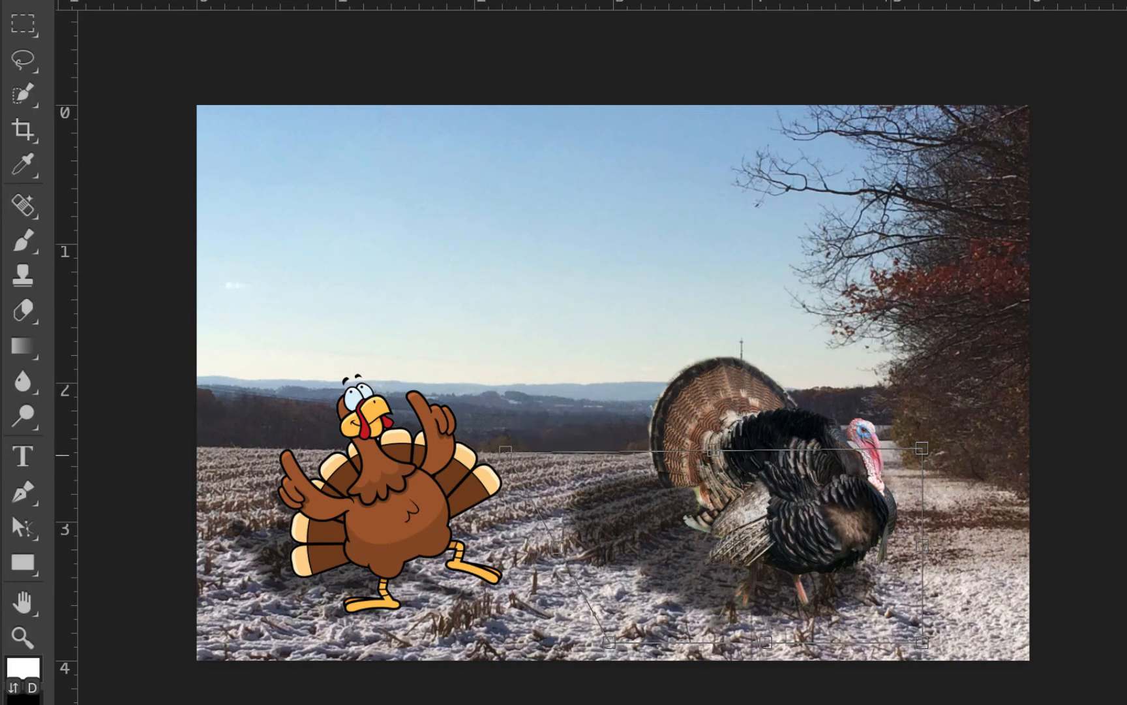
{"action": "left_click_drag", "start_coordinate": [920, 450], "coordinate": [829, 459]}
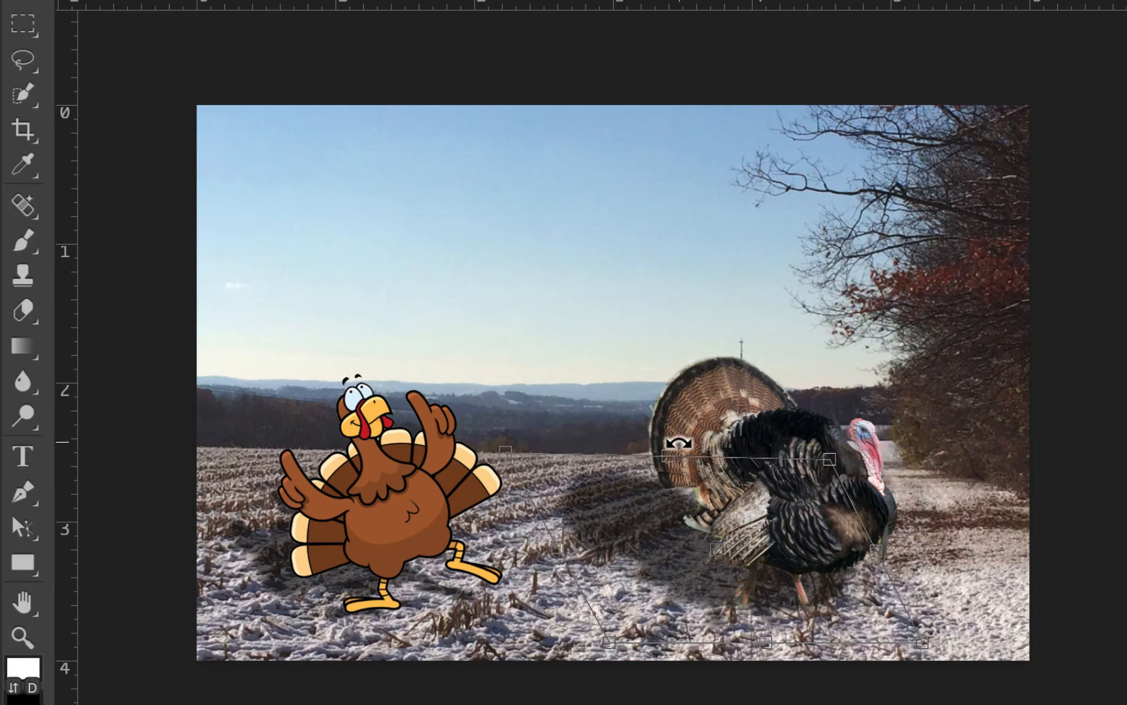
{"action": "left_click_drag", "start_coordinate": [666, 459], "coordinate": [674, 468]}
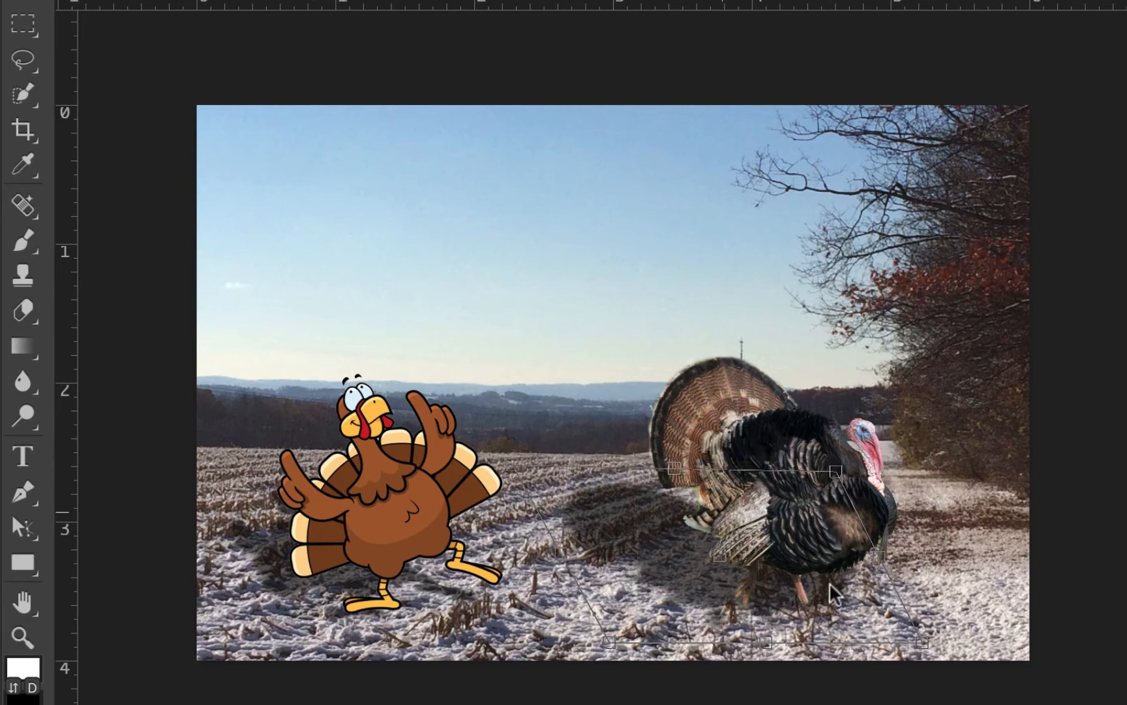
{"action": "left_click_drag", "start_coordinate": [685, 558], "coordinate": [702, 550]}
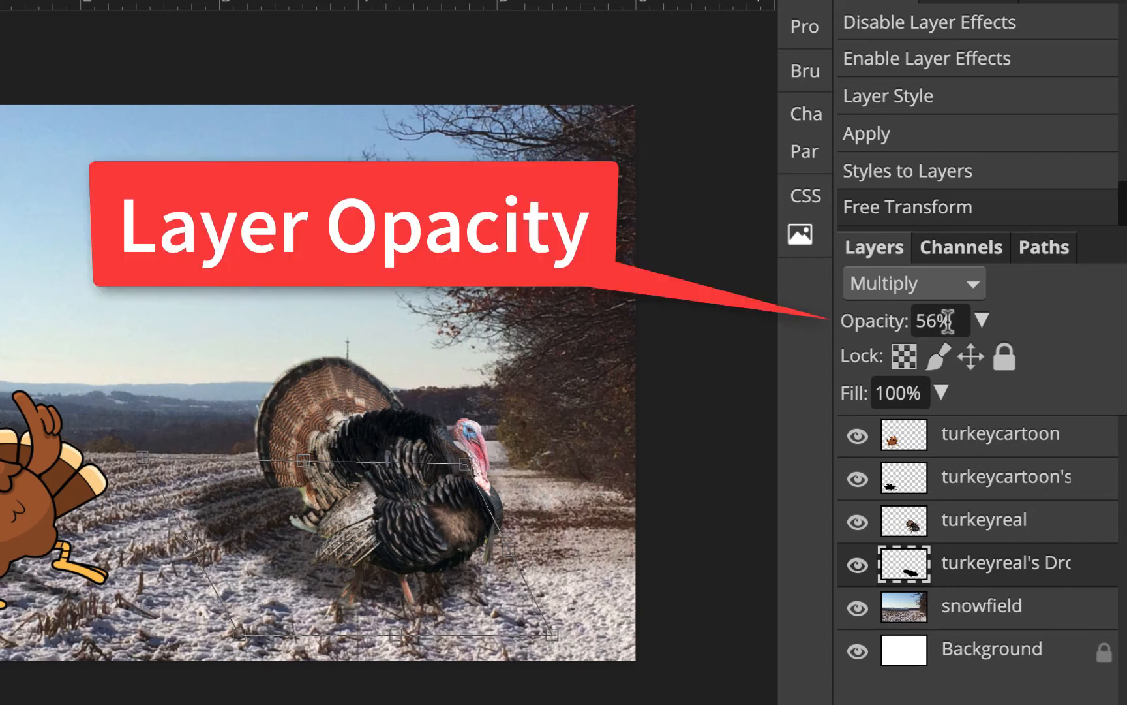
{"action": "left_click", "coordinate": [979, 320]}
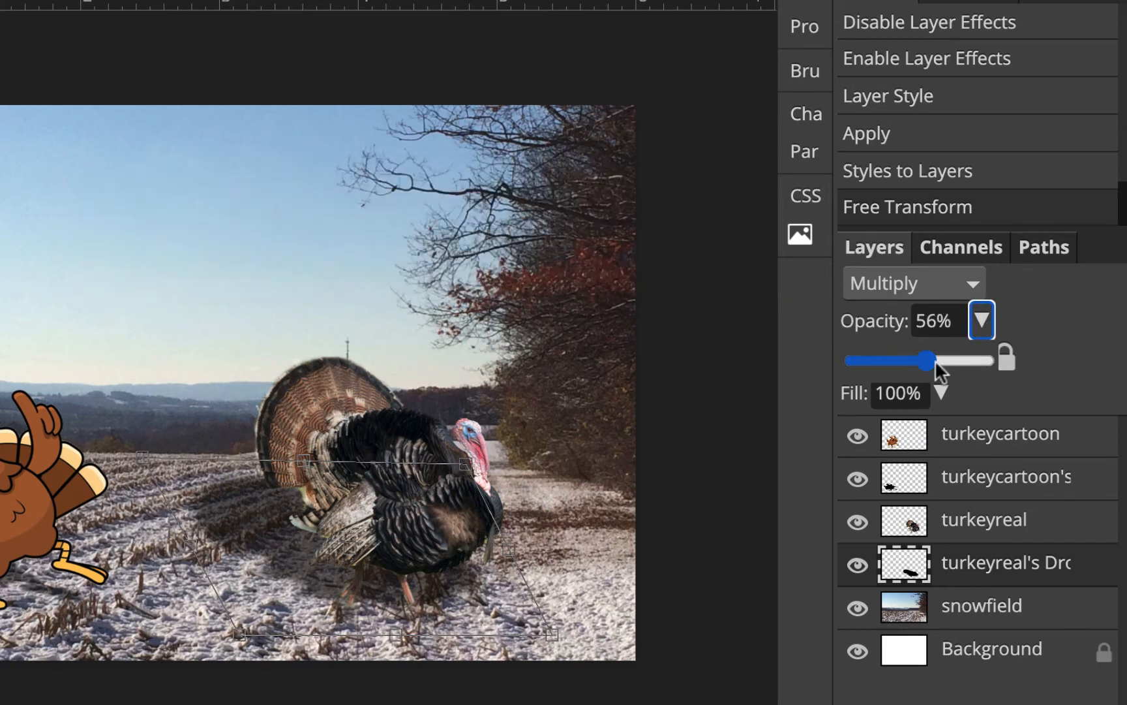
{"action": "left_click_drag", "start_coordinate": [921, 358], "coordinate": [911, 365]}
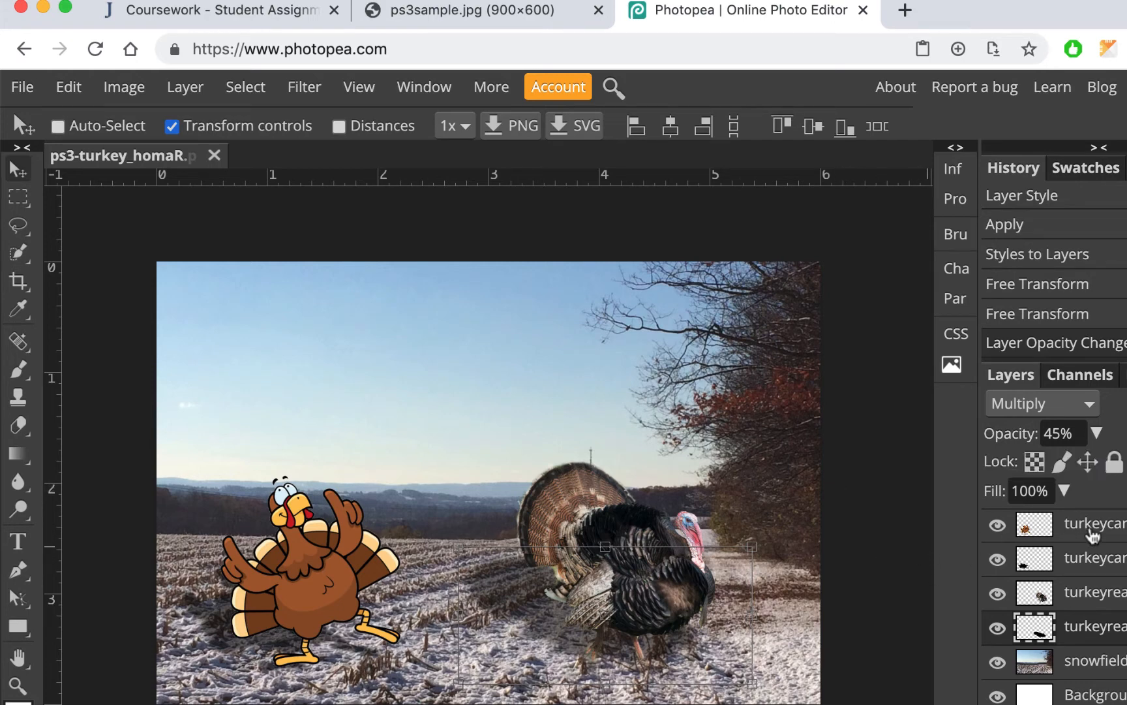
Step: Group the turkeycartoon layer together with its drop shadow layer
{"action": "left_click", "coordinate": [1093, 528]}
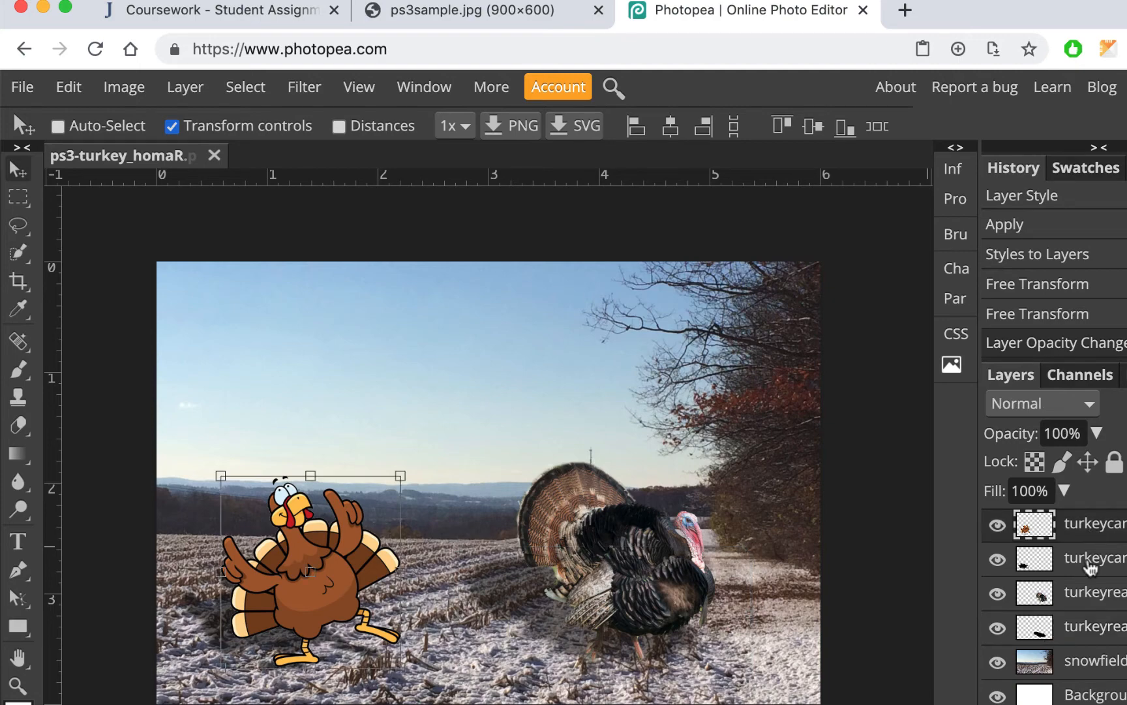
{"action": "left_click", "coordinate": [1091, 561]}
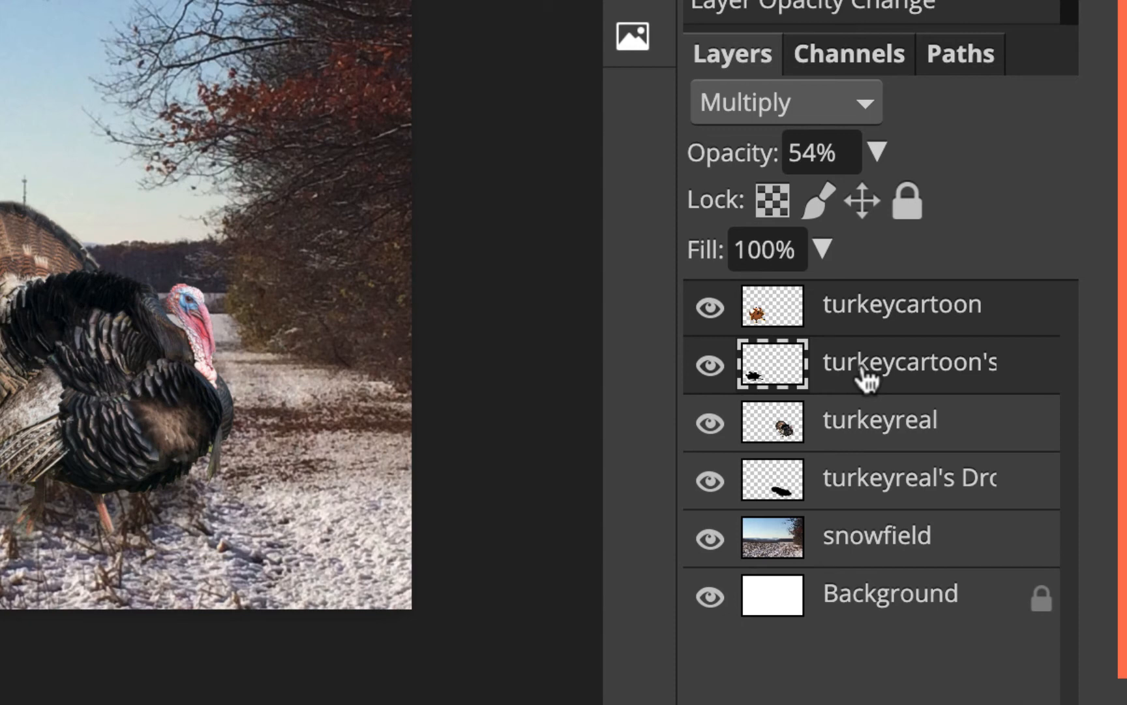
{"action": "right_click", "coordinate": [862, 361]}
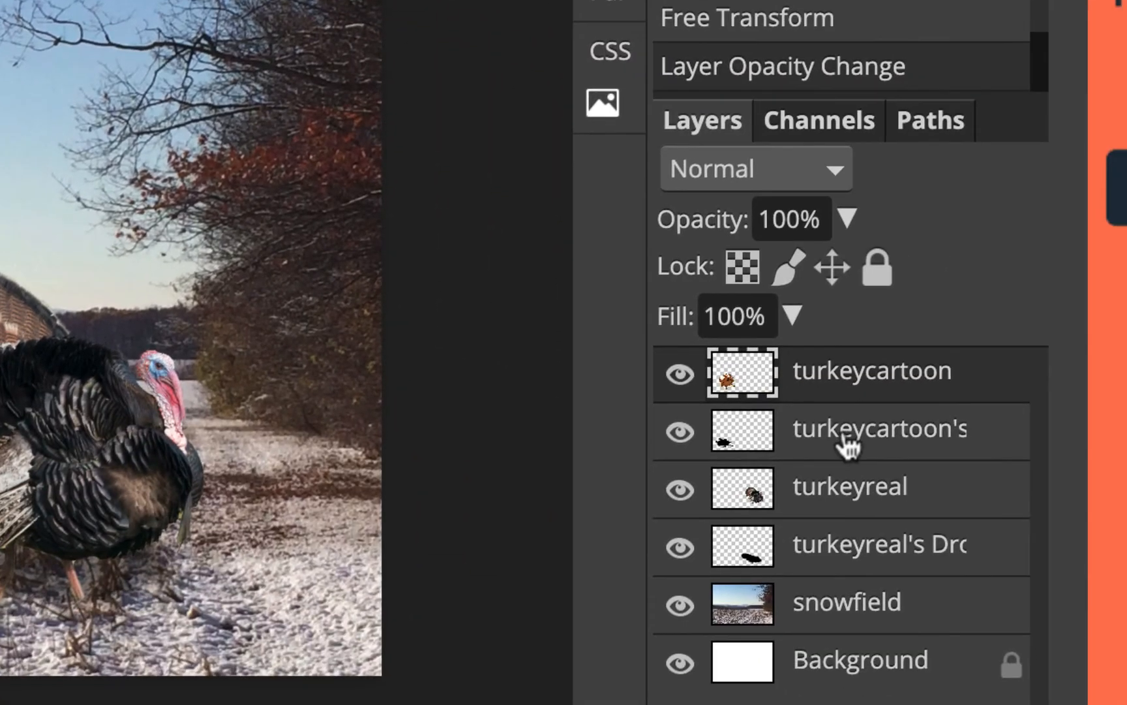
{"action": "left_click", "coordinate": [772, 447]}
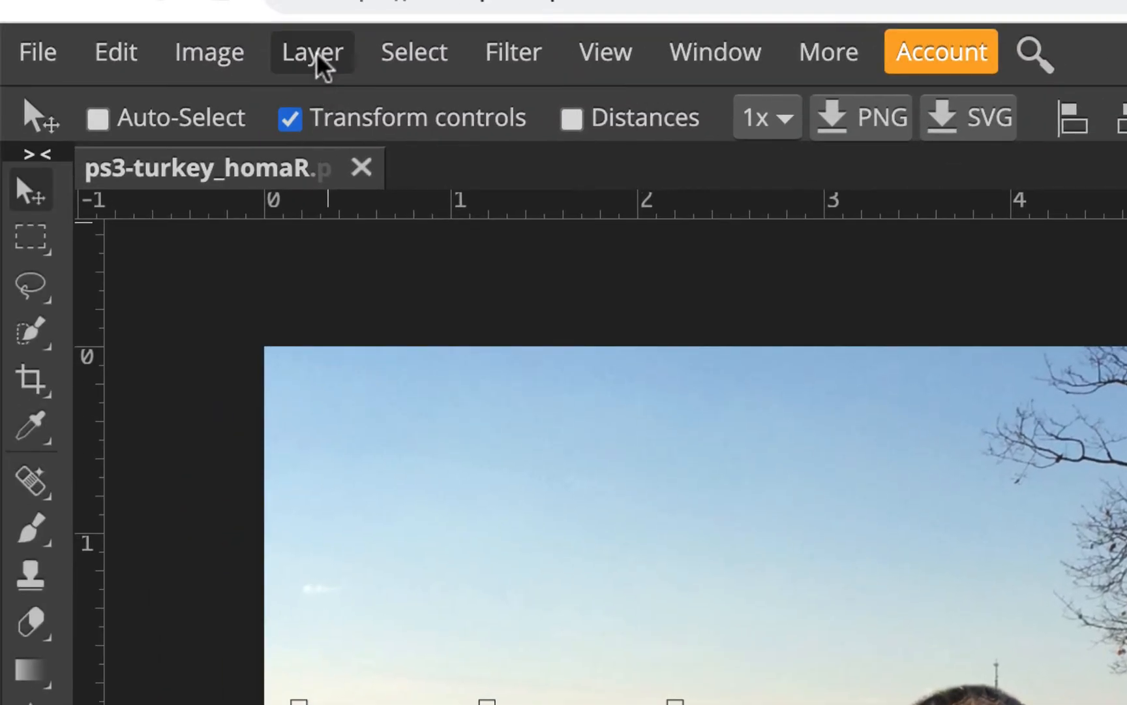
{"action": "left_click", "coordinate": [317, 56]}
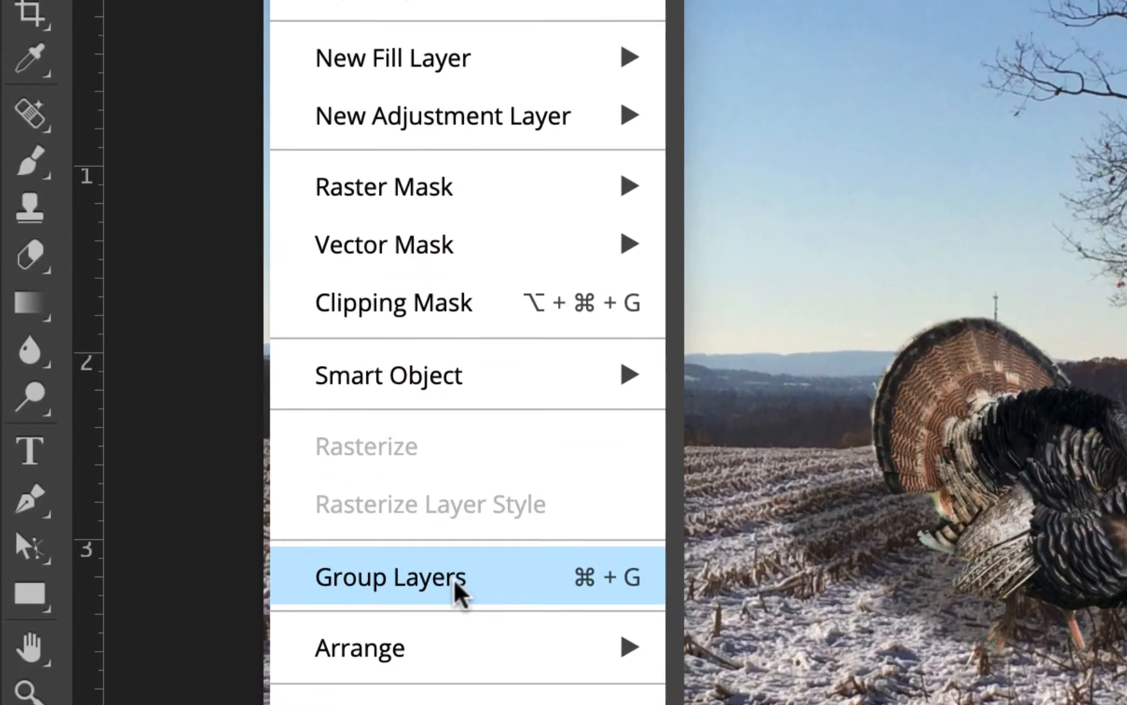
{"action": "left_click", "coordinate": [454, 582]}
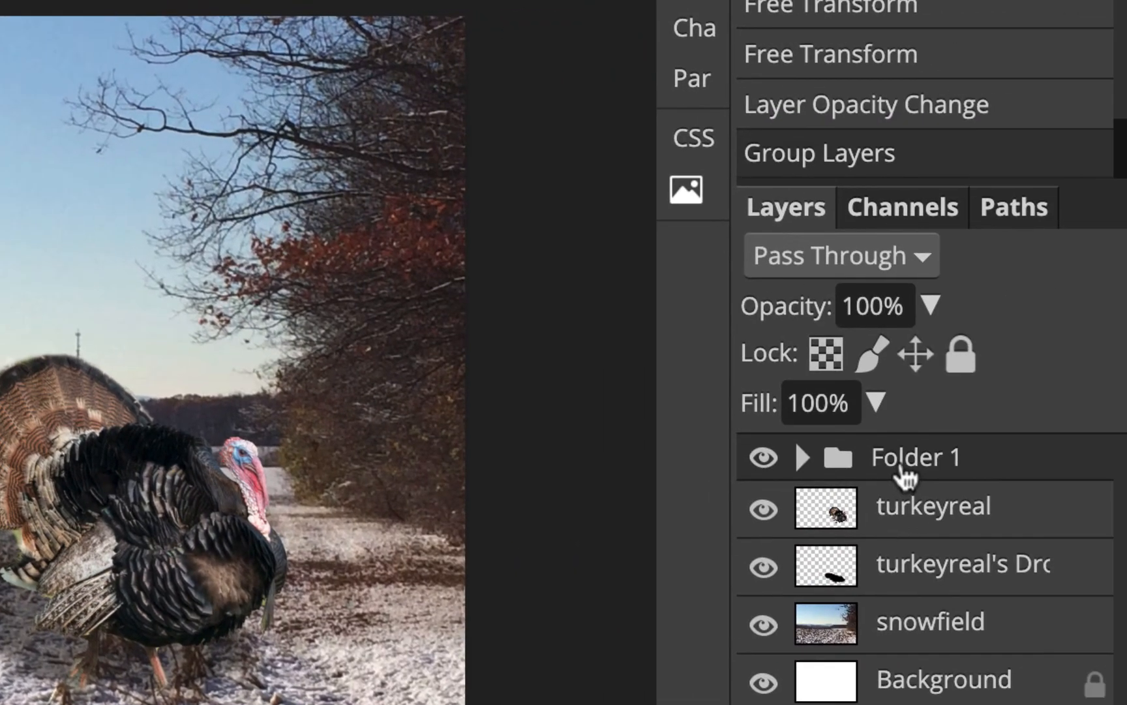
Step: Rename the cartoon turkey's layer group as tyrkeycartoon
{"action": "double_click", "coordinate": [903, 460]}
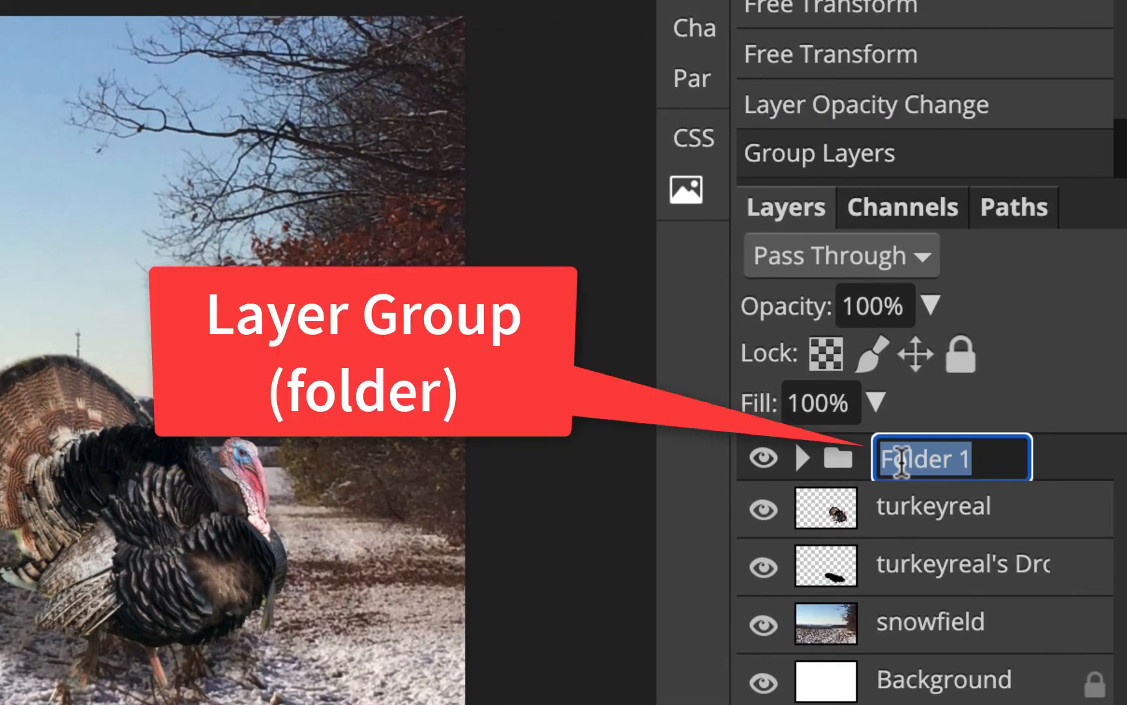
{"action": "type", "text": "tyrkeycart"}
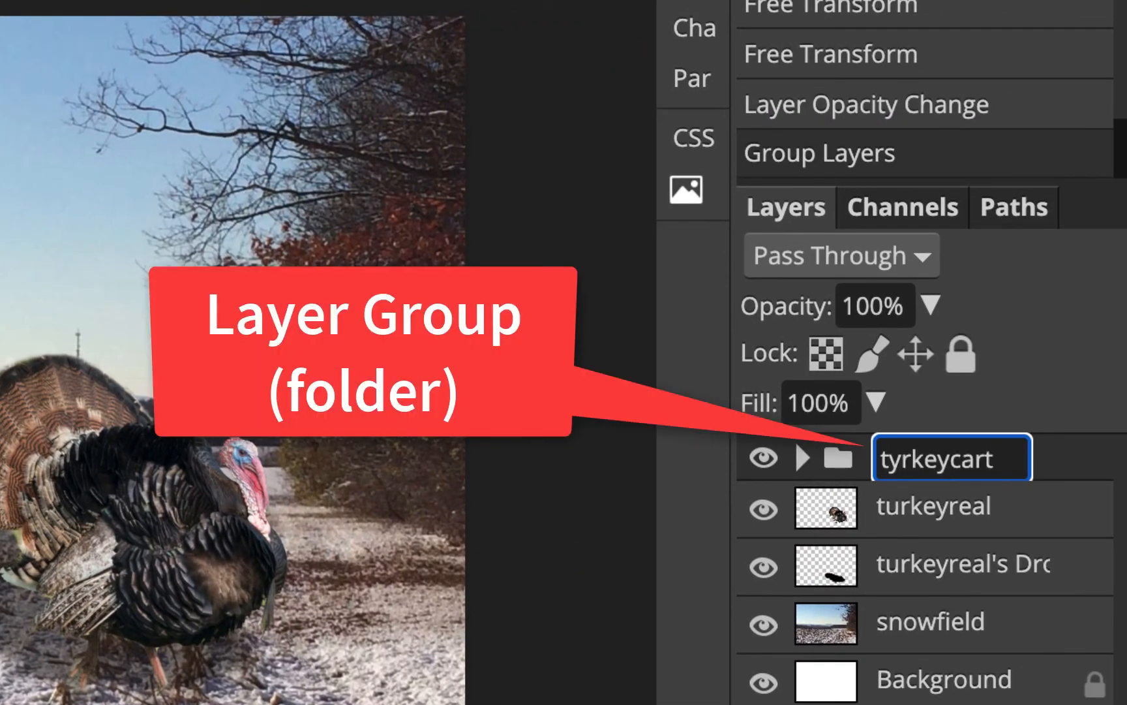
{"action": "type", "text": "oon"}
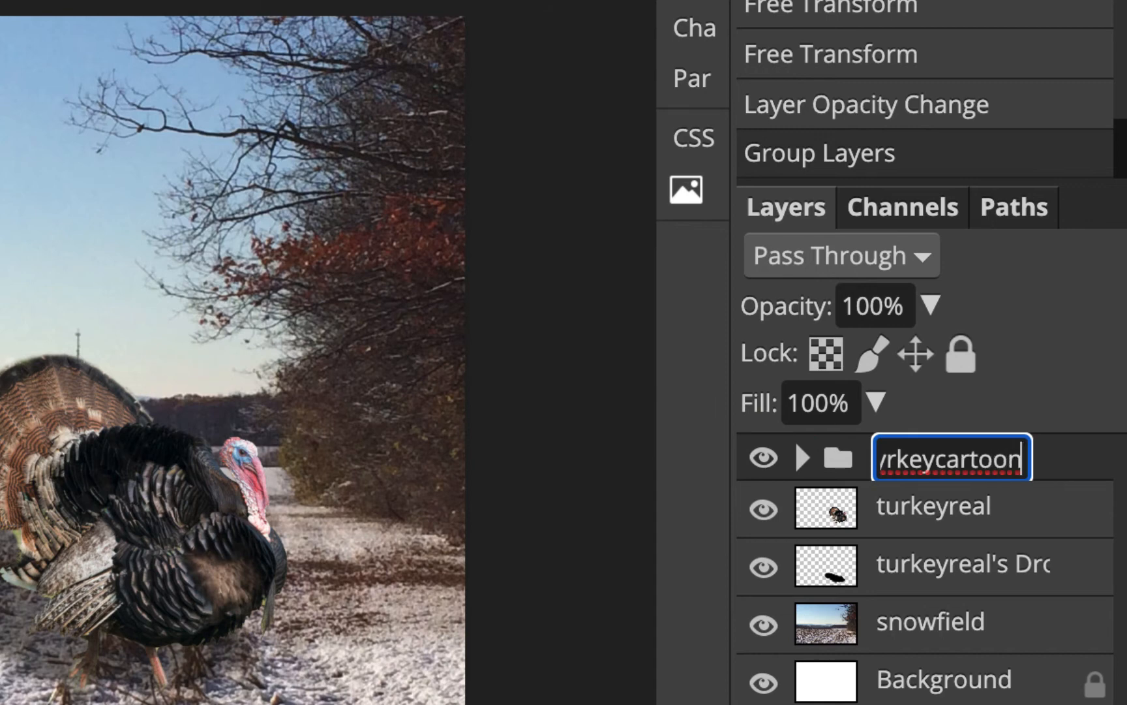
{"action": "key", "text": "Return"}
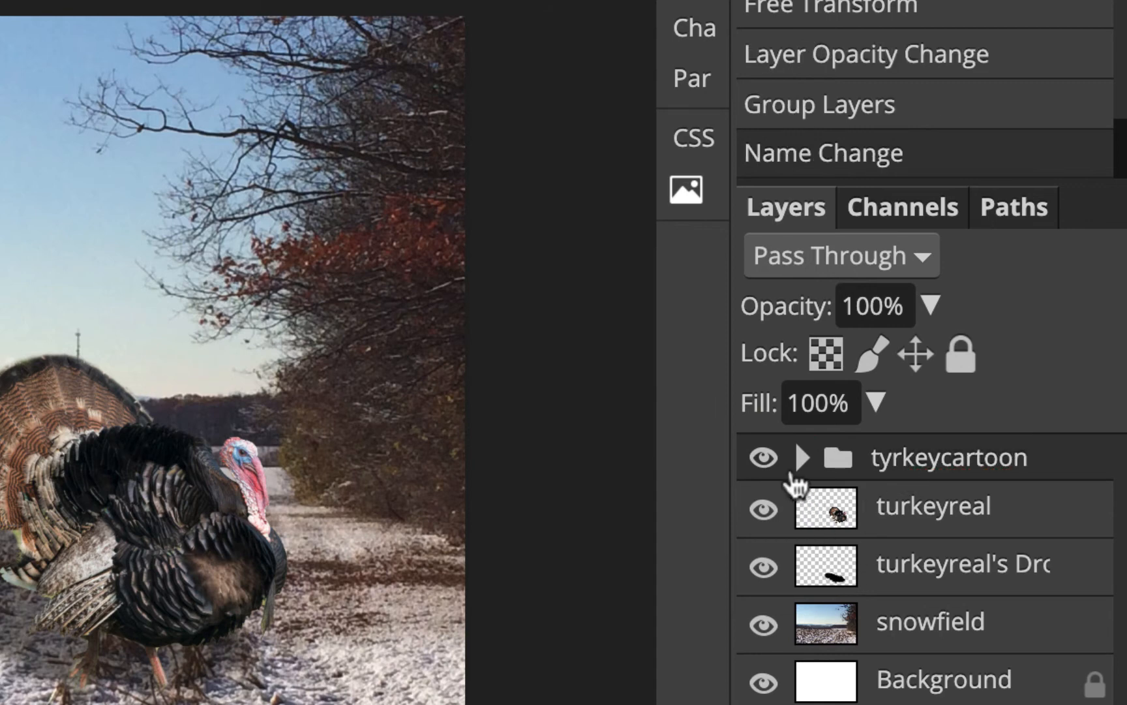
Step: Check the layers inside the tyrkeycartoon group and move the whole group slightly to the right in the snowfield
{"action": "left_click", "coordinate": [802, 458]}
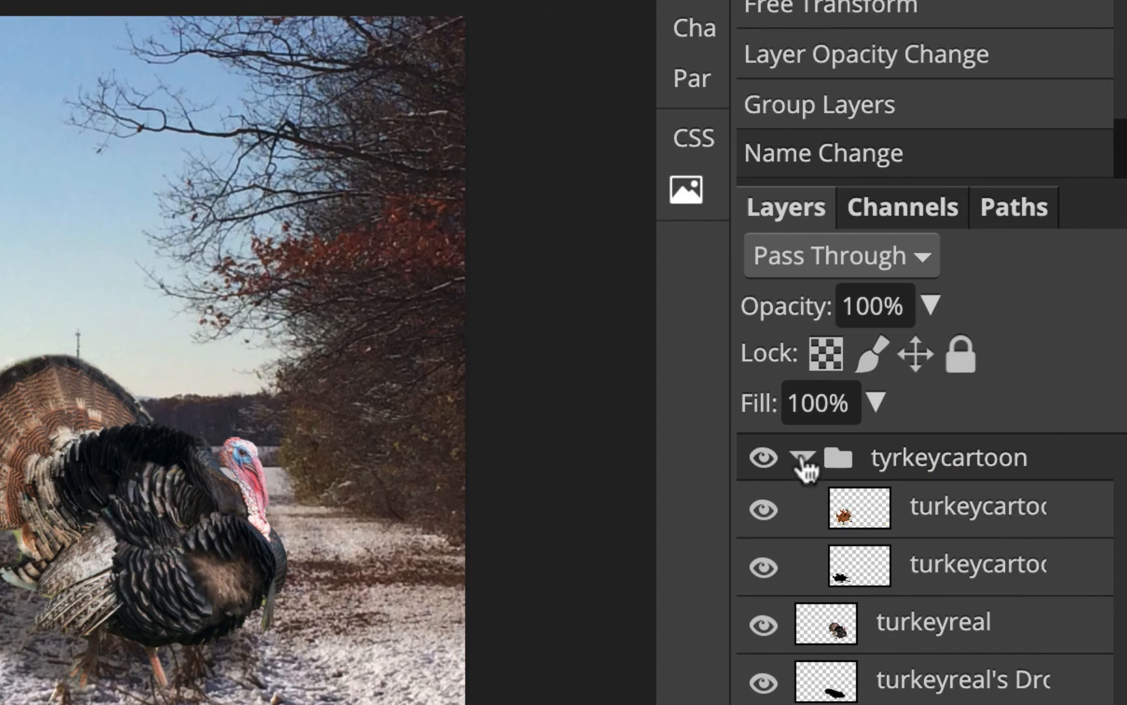
{"action": "left_click", "coordinate": [801, 458]}
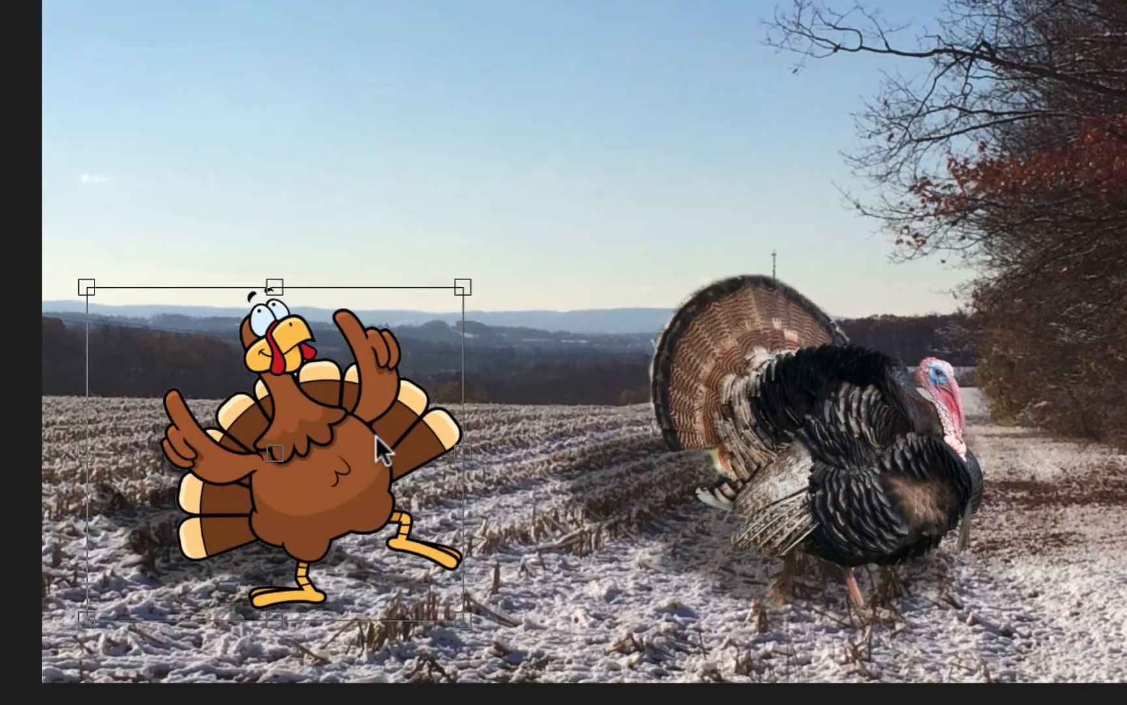
{"action": "left_click_drag", "start_coordinate": [376, 436], "coordinate": [455, 430]}
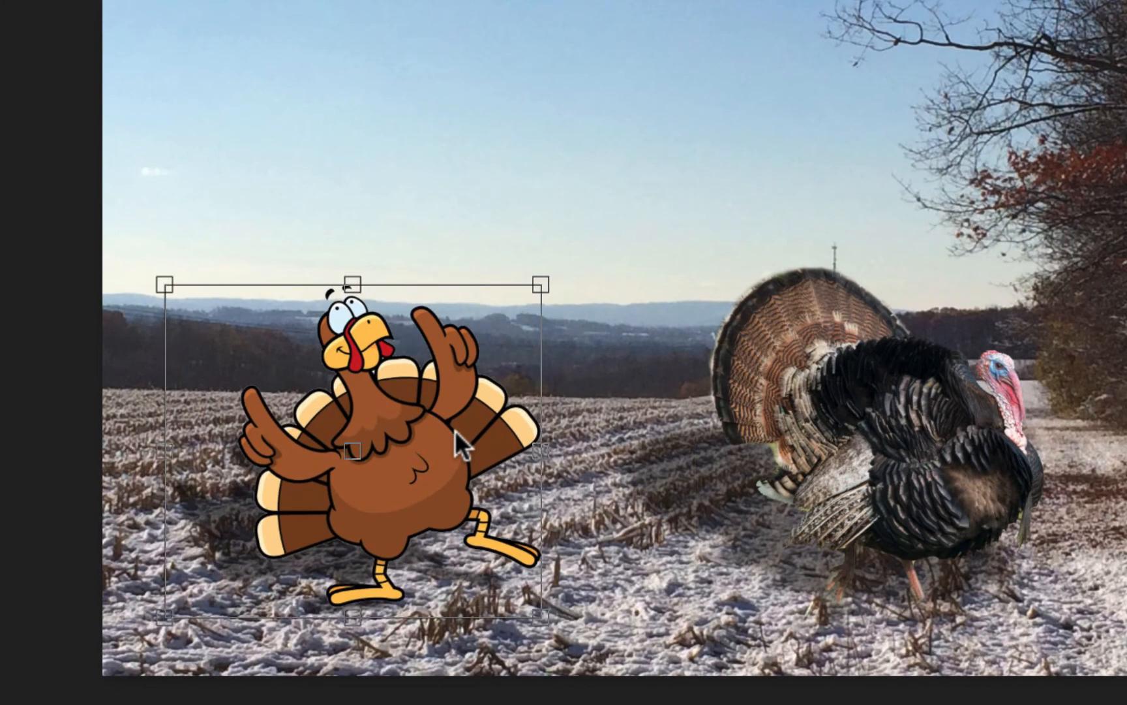
Step: Group the turkeyreal layer together with its drop shadow layer
{"action": "left_click", "coordinate": [894, 429]}
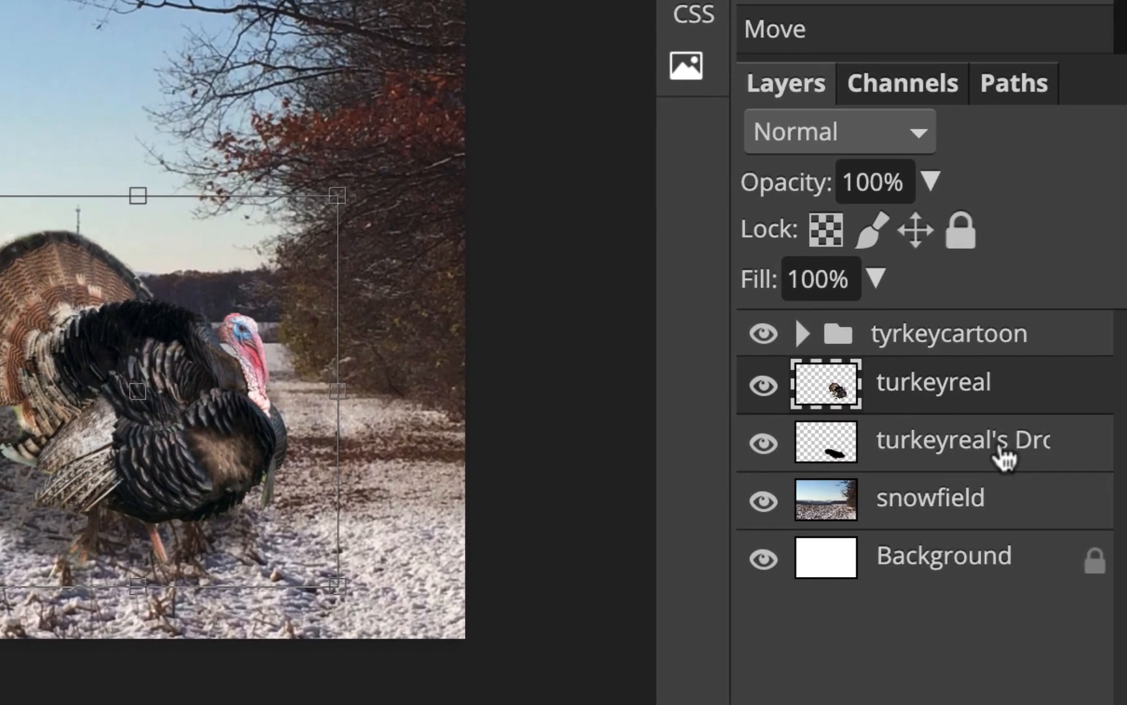
{"action": "left_click", "coordinate": [1005, 457]}
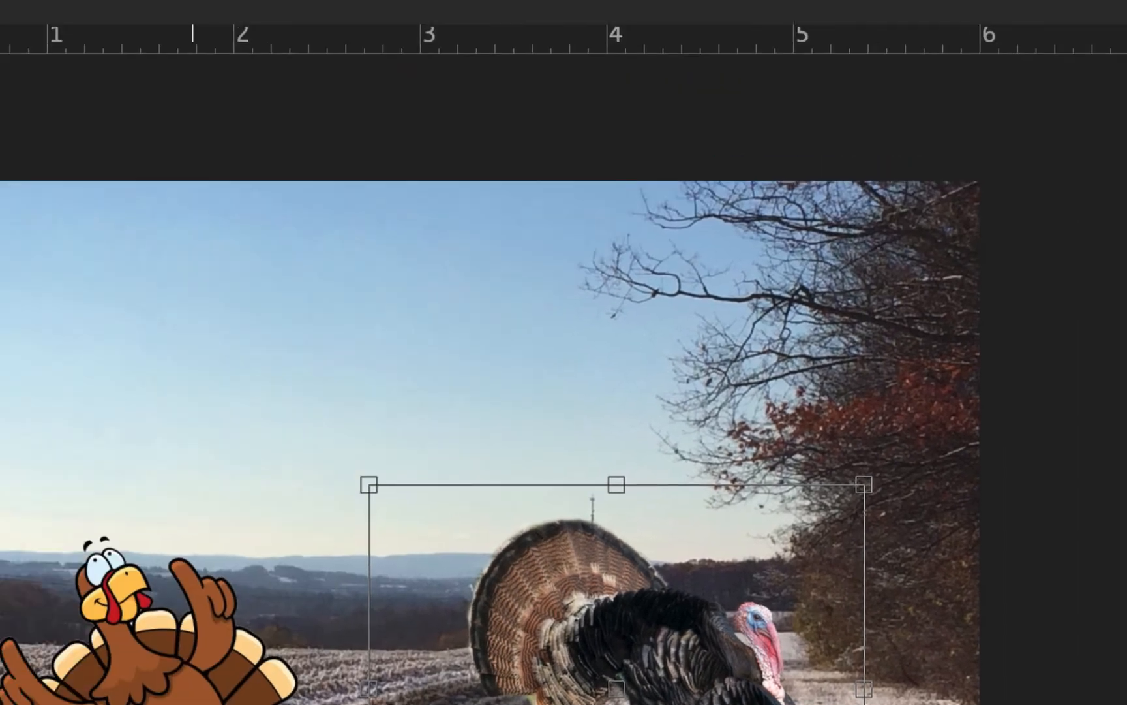
{"action": "left_click", "coordinate": [157, 25]}
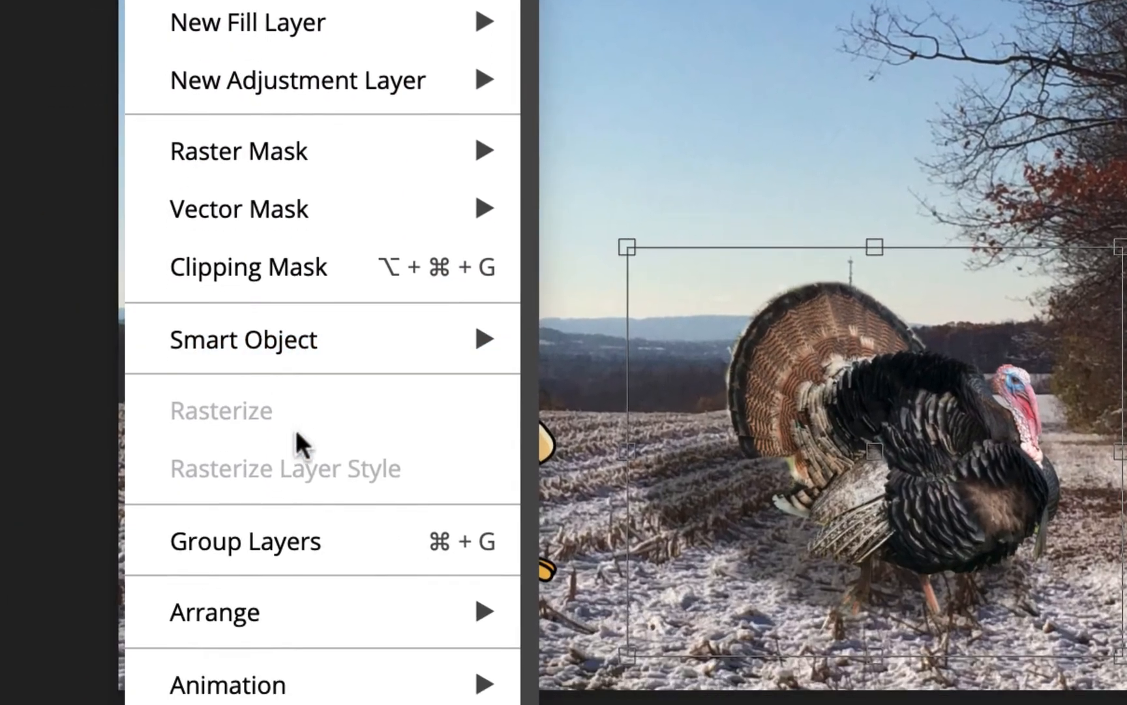
{"action": "left_click", "coordinate": [322, 540]}
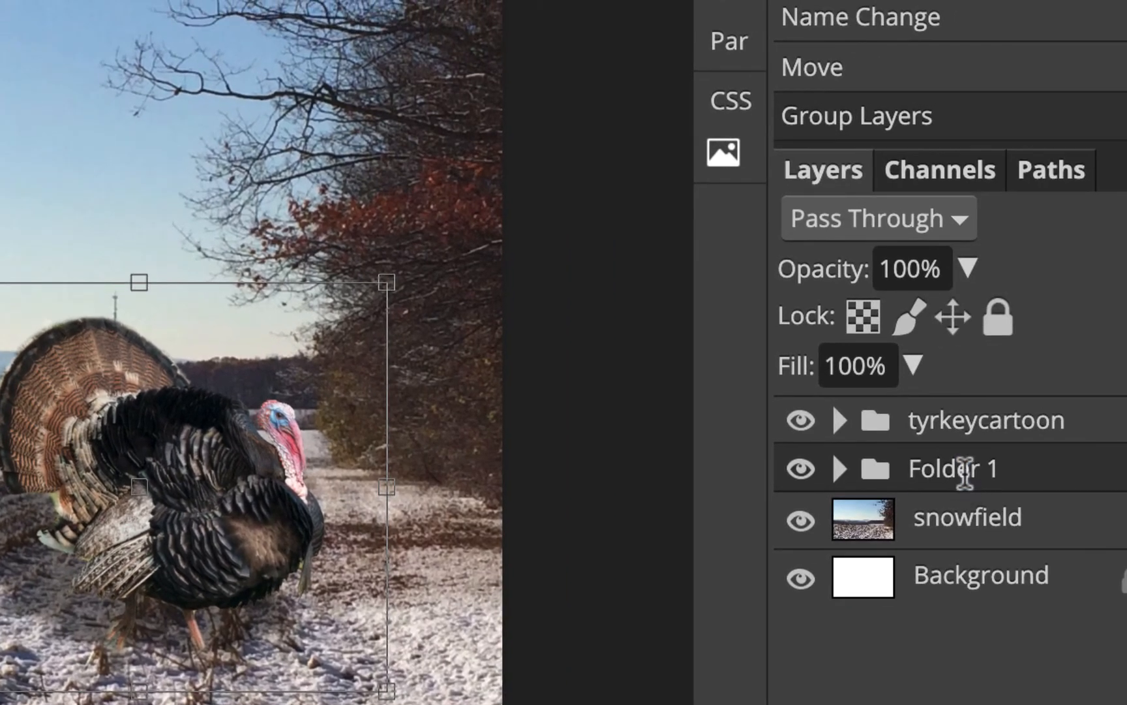
Step: Rename the real turkey's layer group as turkeyreal
{"action": "double_click", "coordinate": [970, 471]}
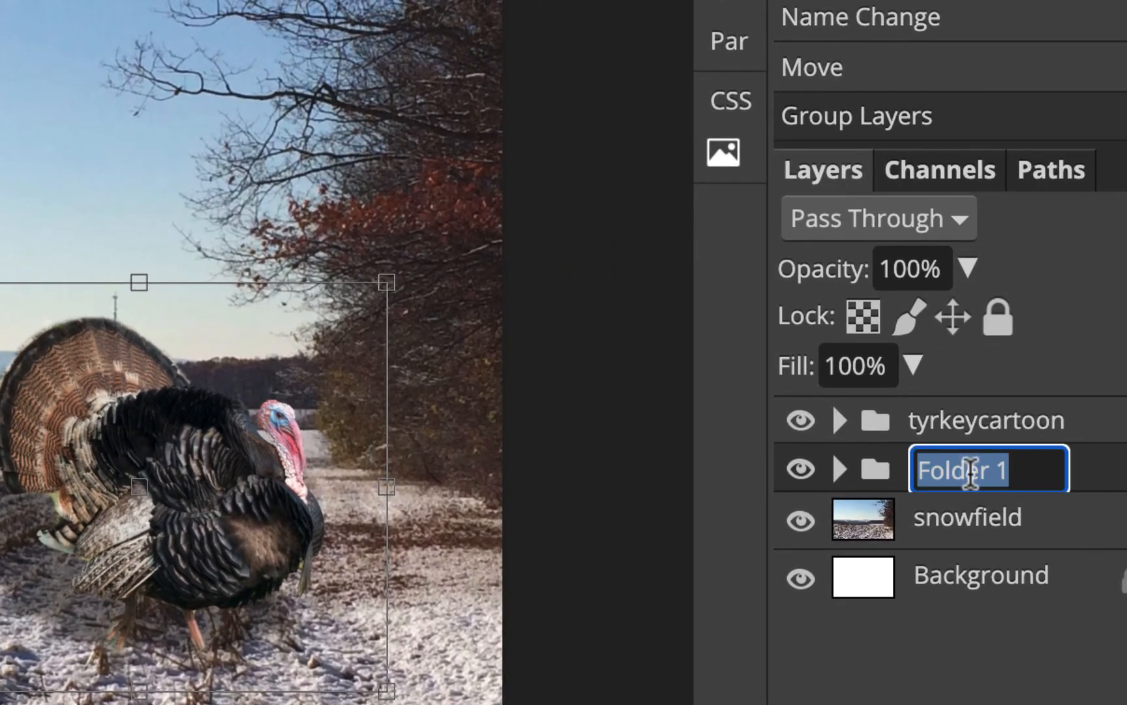
{"action": "type", "text": "turkey"}
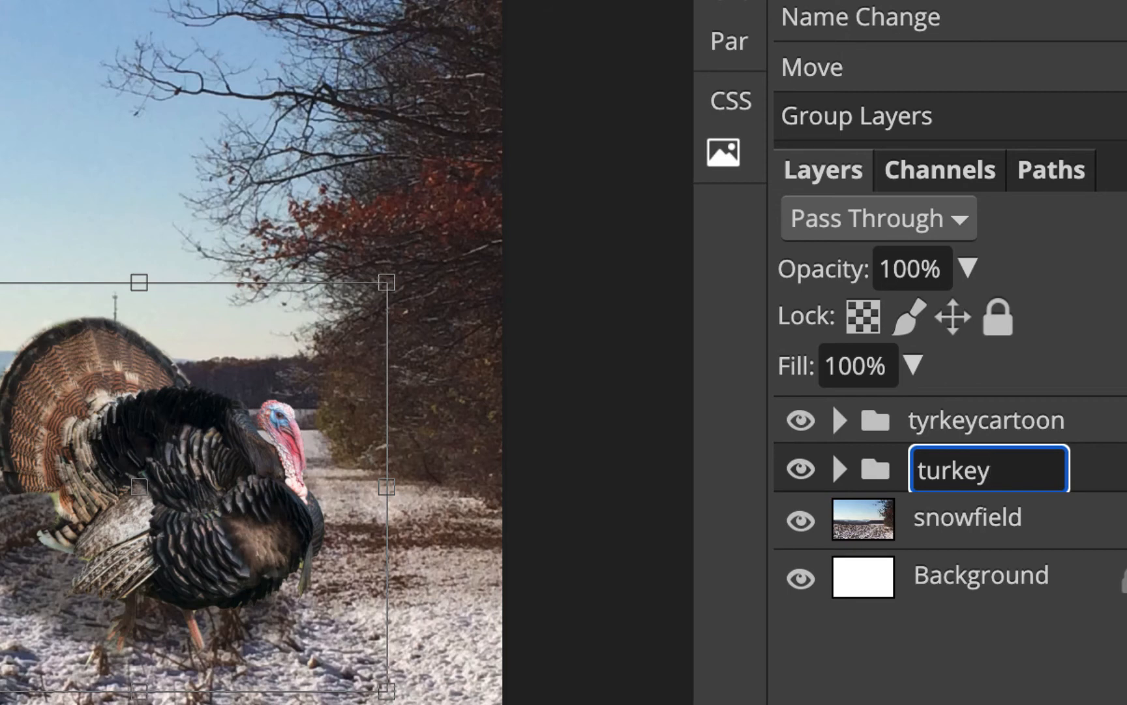
{"action": "type", "text": "real"}
{"action": "key", "text": "Return"}
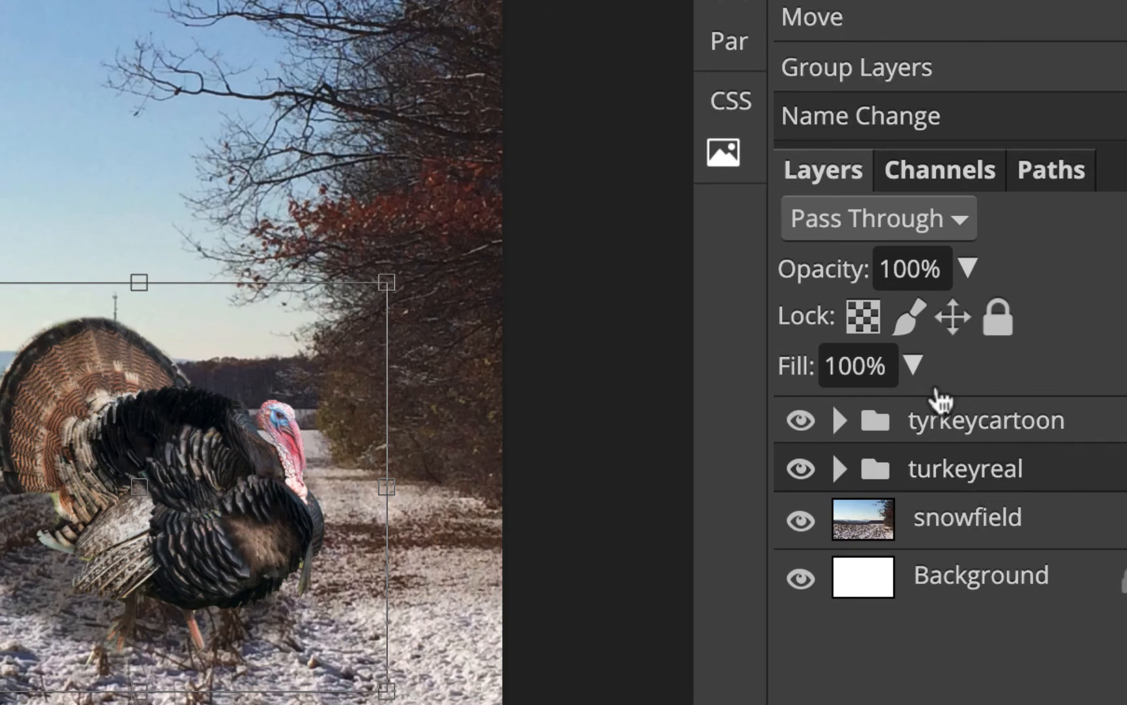
Step: Correct the cartoon turkey group's name to turkeycartoon
{"action": "double_click", "coordinate": [936, 421]}
{"action": "left_click", "coordinate": [935, 431]}
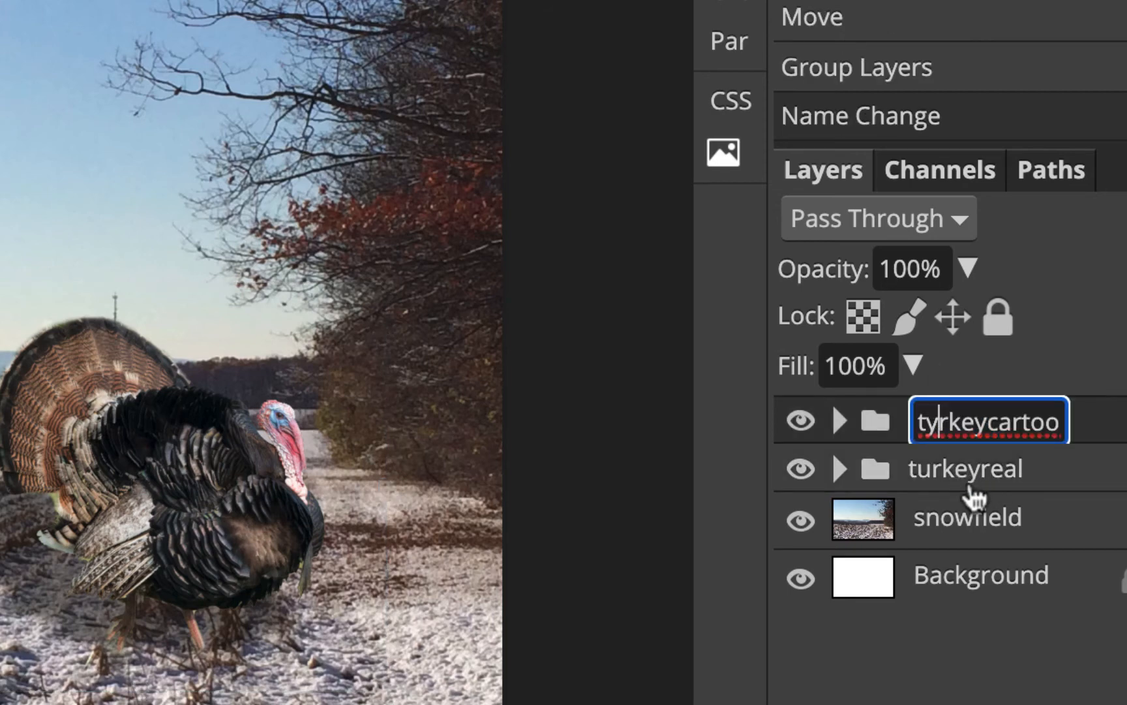
{"action": "key", "text": "BackSpace"}
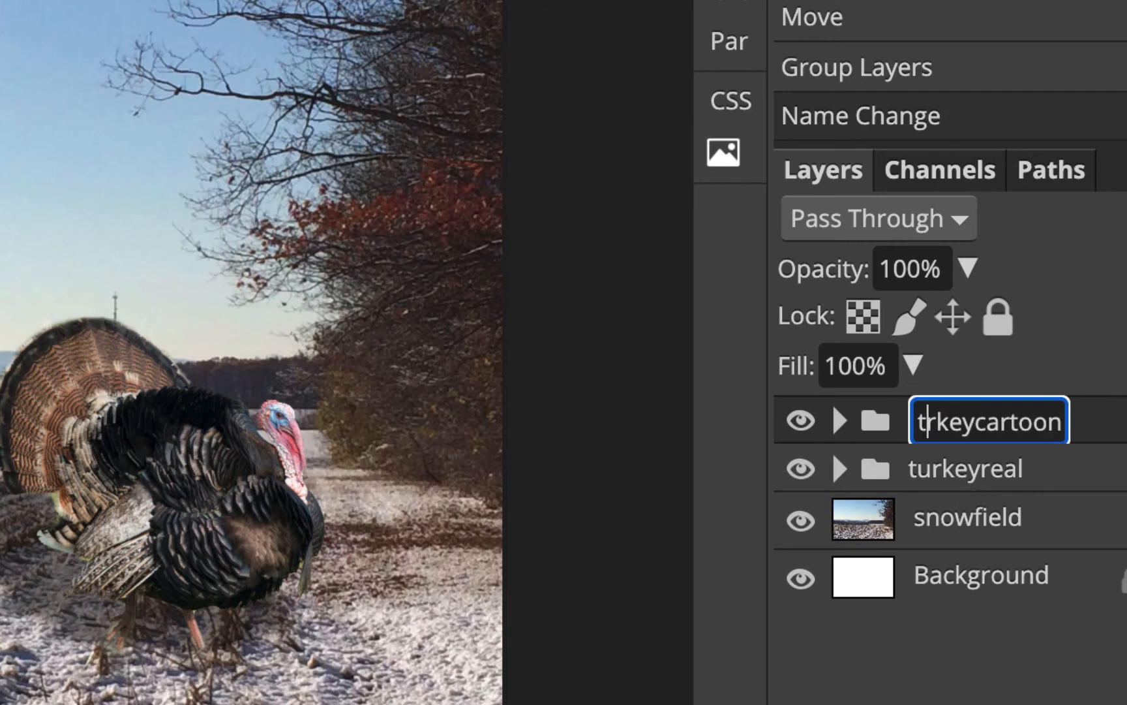
{"action": "type", "text": "u"}
{"action": "key", "text": "Return"}
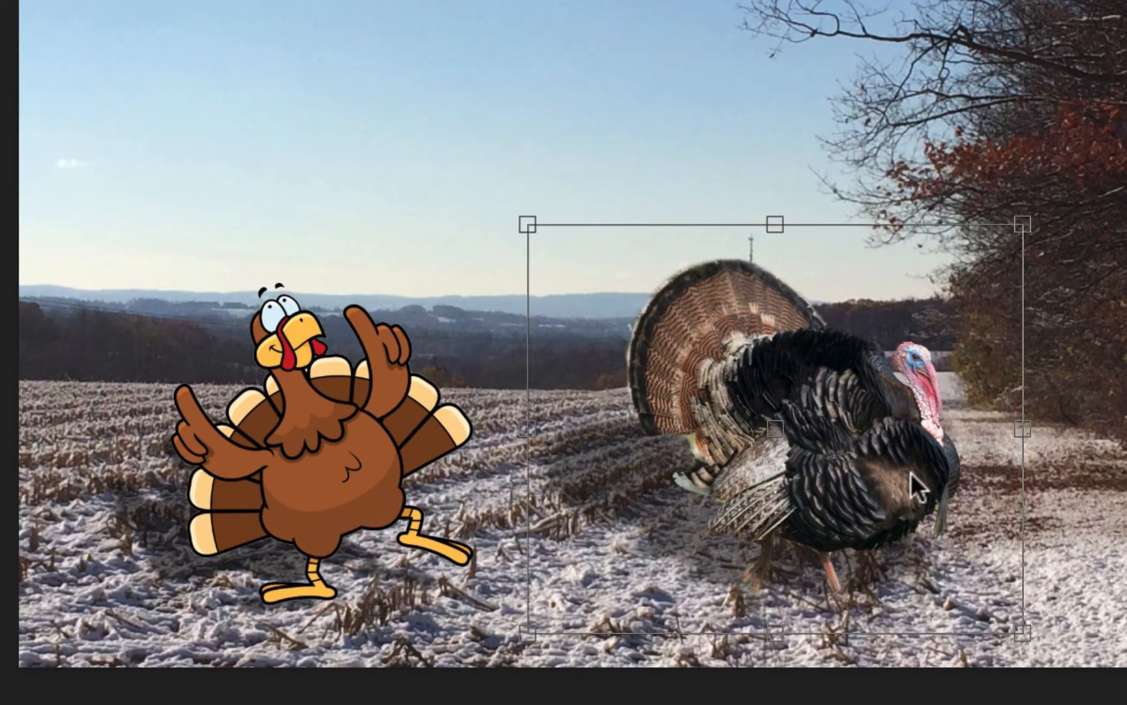
Step: Move the real turkey's group slightly right and down in the snowfield and save the document
{"action": "left_click_drag", "start_coordinate": [911, 473], "coordinate": [934, 484]}
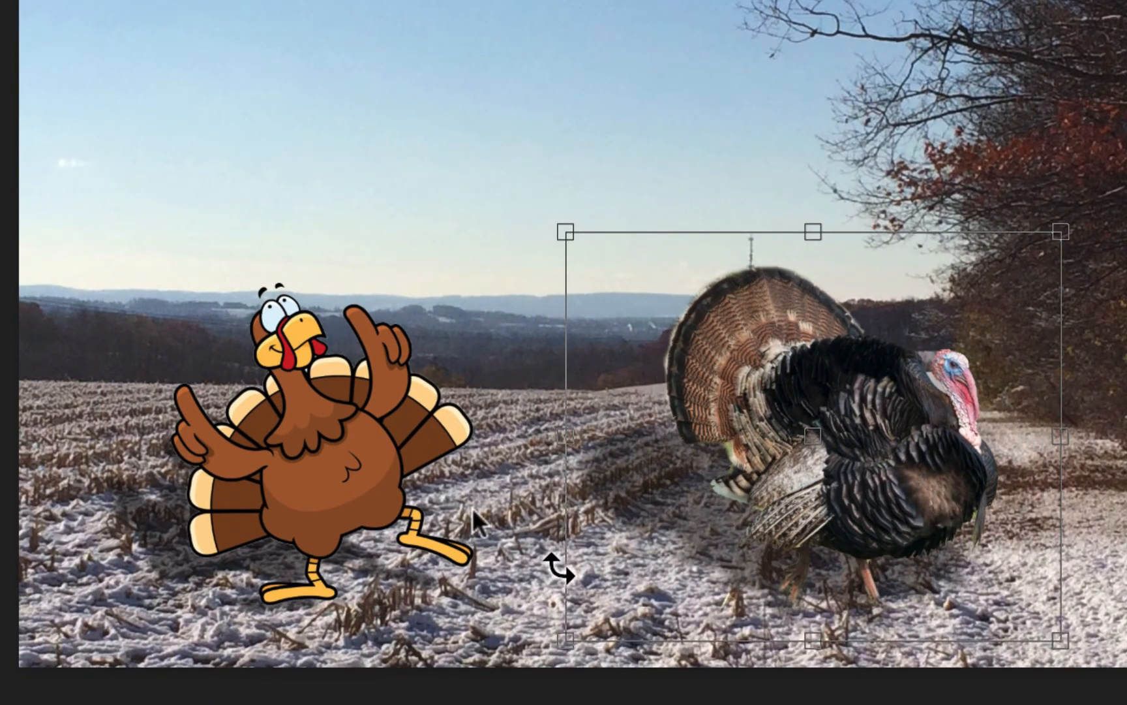
{"action": "mouse_move", "coordinate": [386, 449]}
{"action": "left_mouse_down"}
{"action": "mouse_move", "coordinate": [373, 446]}
{"action": "mouse_move", "coordinate": [399, 462]}
{"action": "left_mouse_up"}
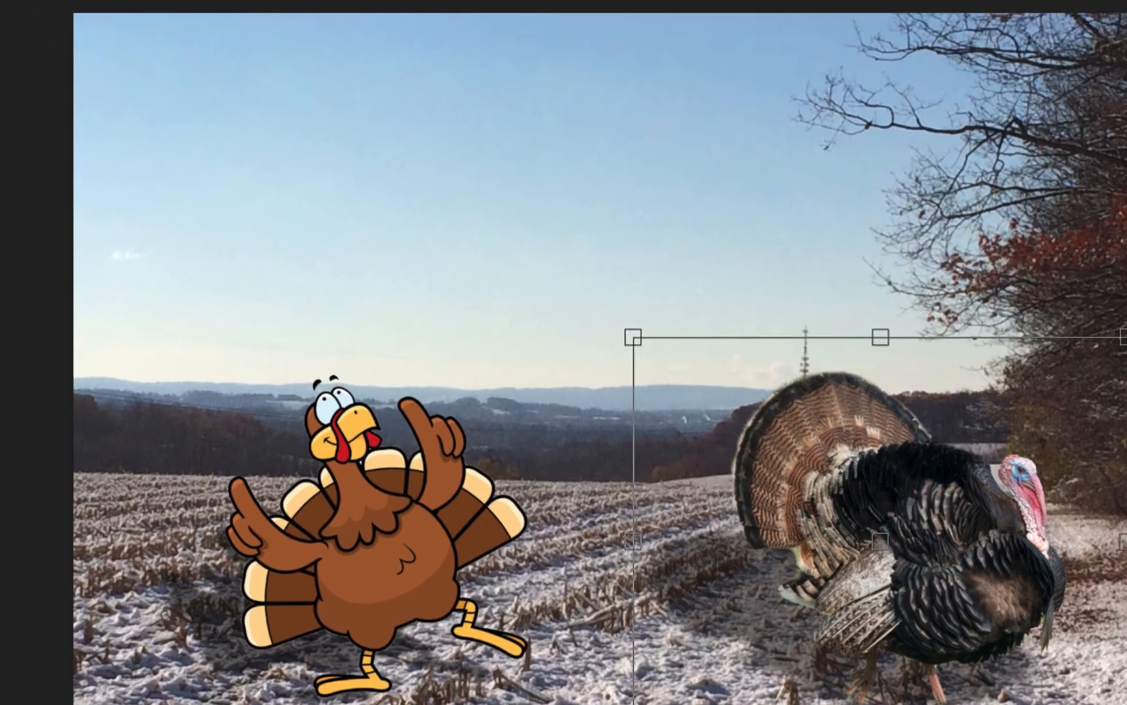
{"action": "left_click", "coordinate": [41, 19]}
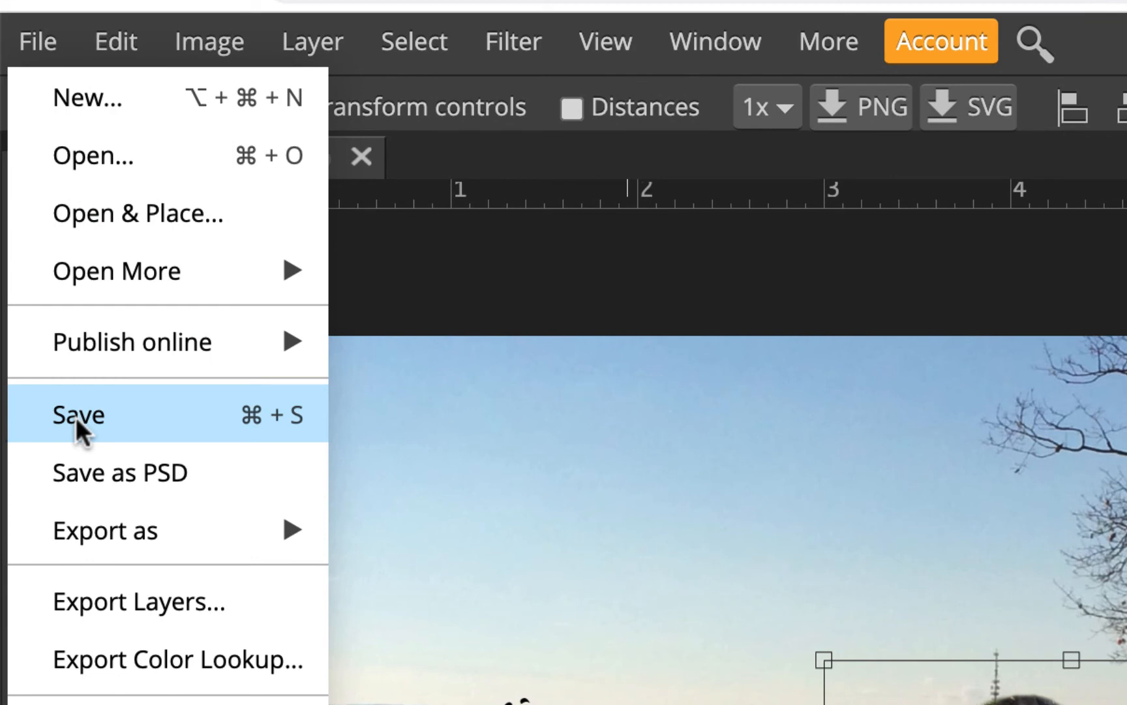
{"action": "left_click", "coordinate": [61, 397]}
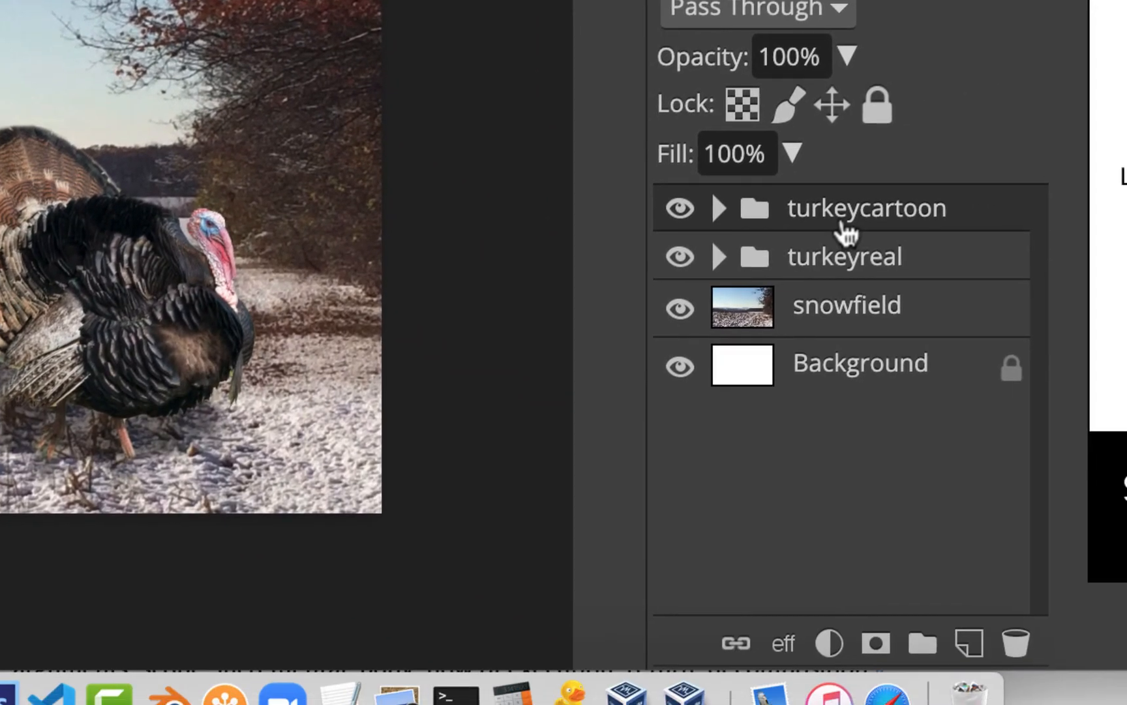
Step: Add a new layer above the turkey groups and place four guides about 0.25 in inside the canvas edges
{"action": "left_click", "coordinate": [969, 640]}
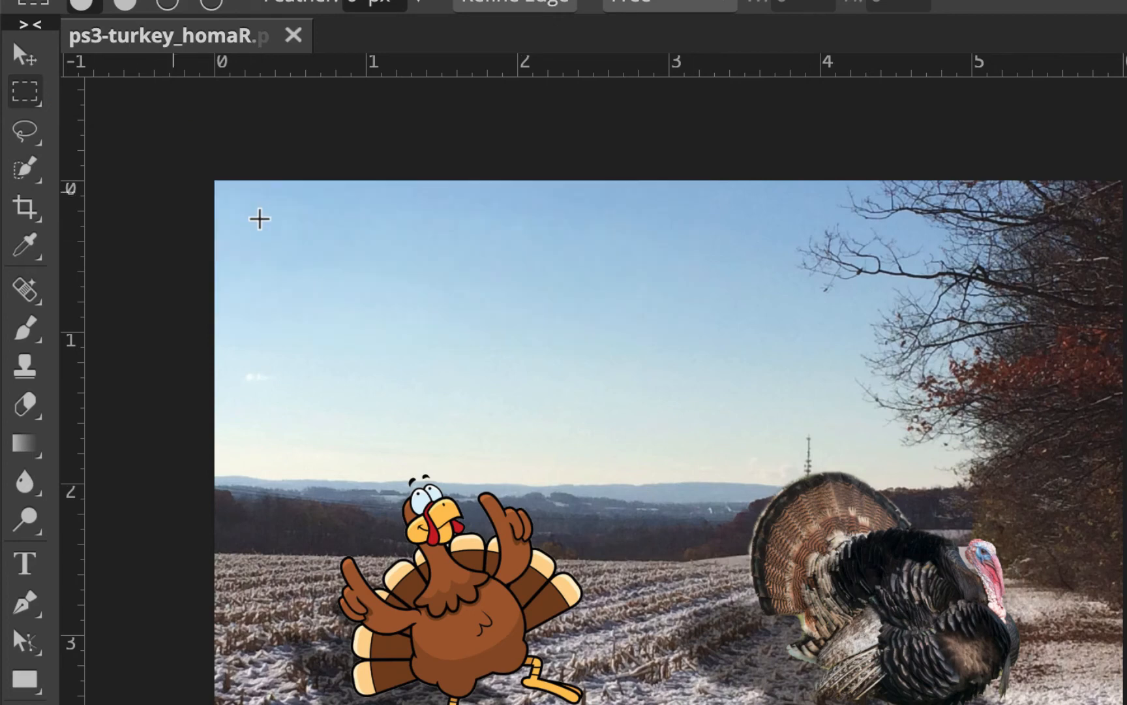
{"action": "left_click_drag", "start_coordinate": [73, 252], "coordinate": [268, 255]}
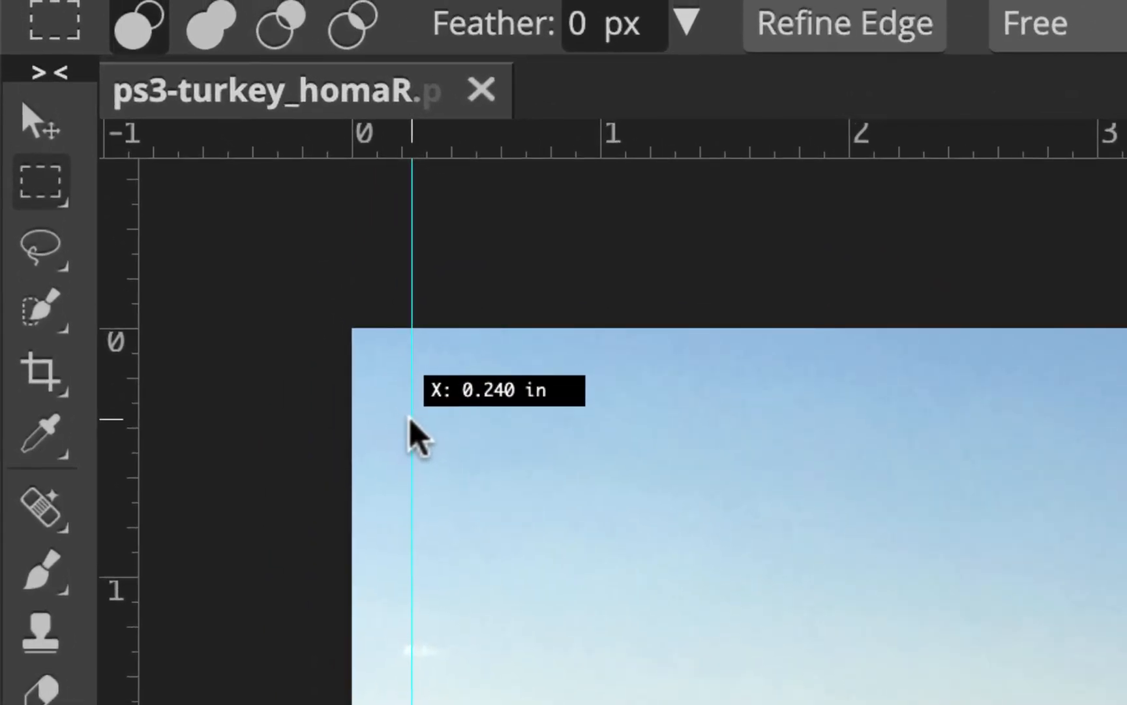
{"action": "left_click_drag", "start_coordinate": [408, 418], "coordinate": [411, 415]}
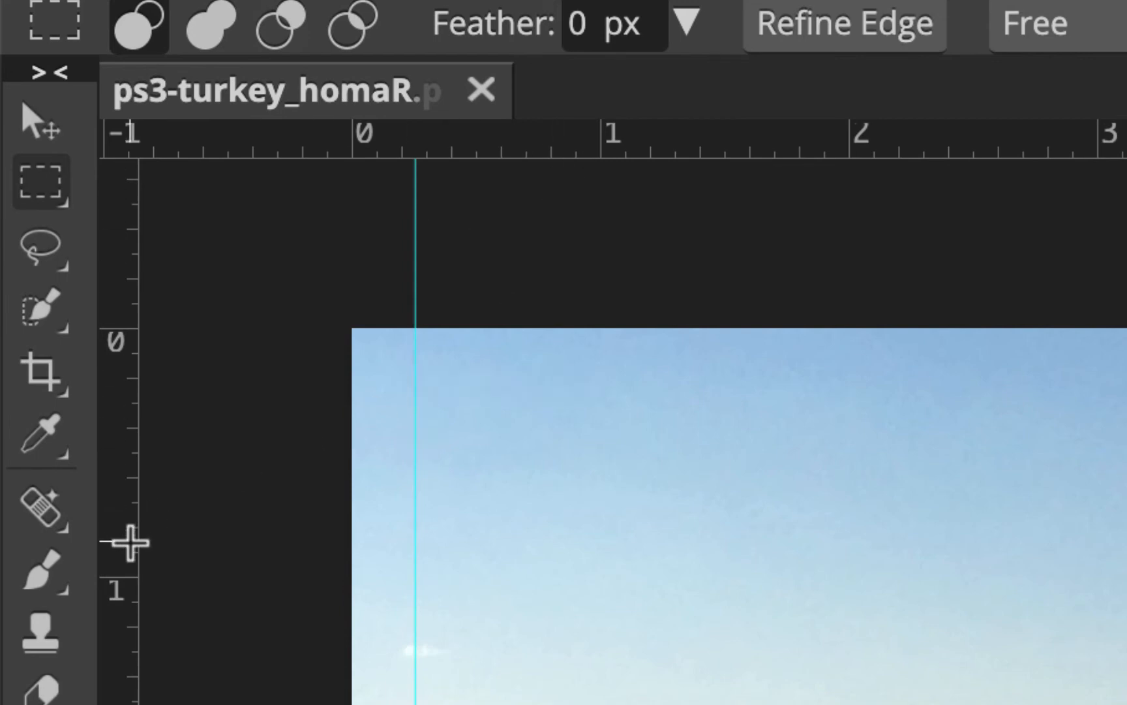
{"action": "left_click_drag", "start_coordinate": [130, 541], "coordinate": [1126, 631]}
{"action": "left_click_drag", "start_coordinate": [888, 582], "coordinate": [1002, 581]}
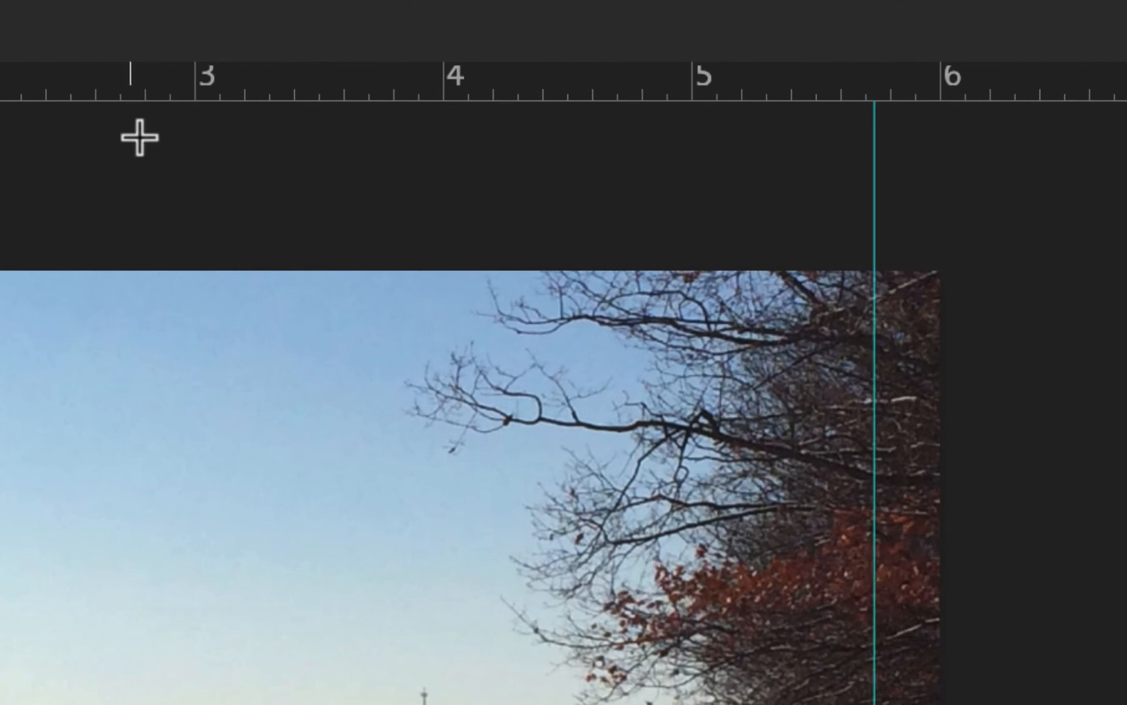
{"action": "left_click_drag", "start_coordinate": [108, 88], "coordinate": [70, 338]}
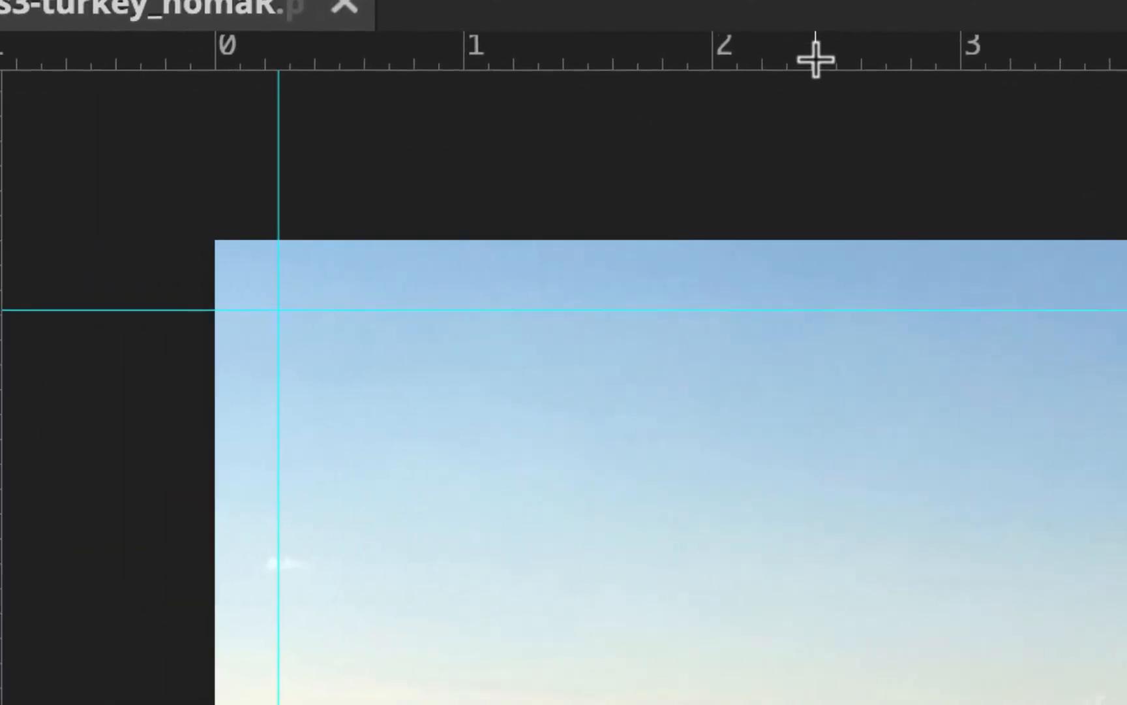
{"action": "left_click_drag", "start_coordinate": [810, 56], "coordinate": [849, 581]}
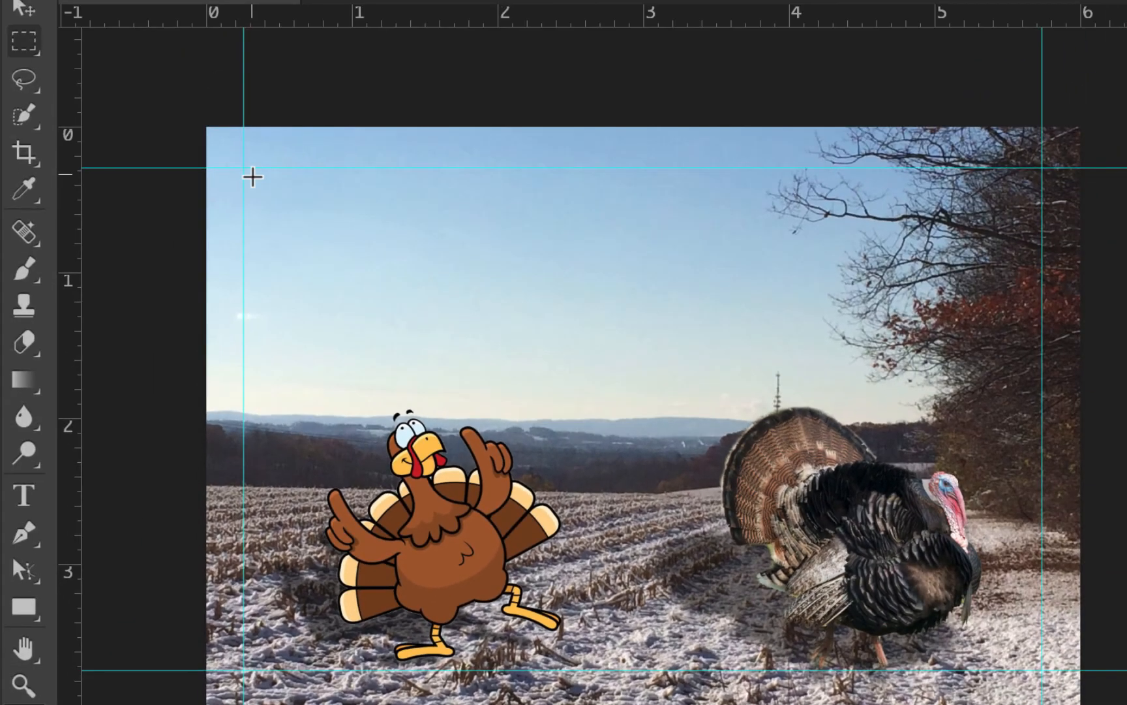
Step: Select the rectangle enclosed by the four guides and invert the selection to the outer border
{"action": "left_click_drag", "start_coordinate": [244, 168], "coordinate": [1042, 670]}
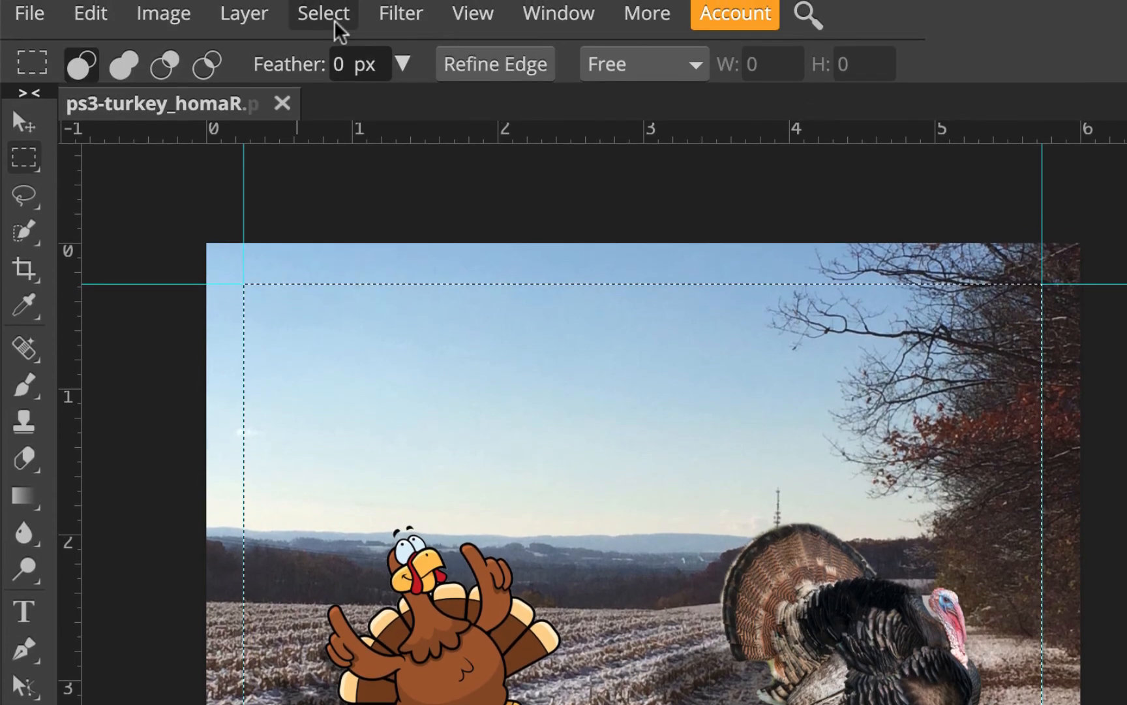
{"action": "left_click", "coordinate": [330, 15]}
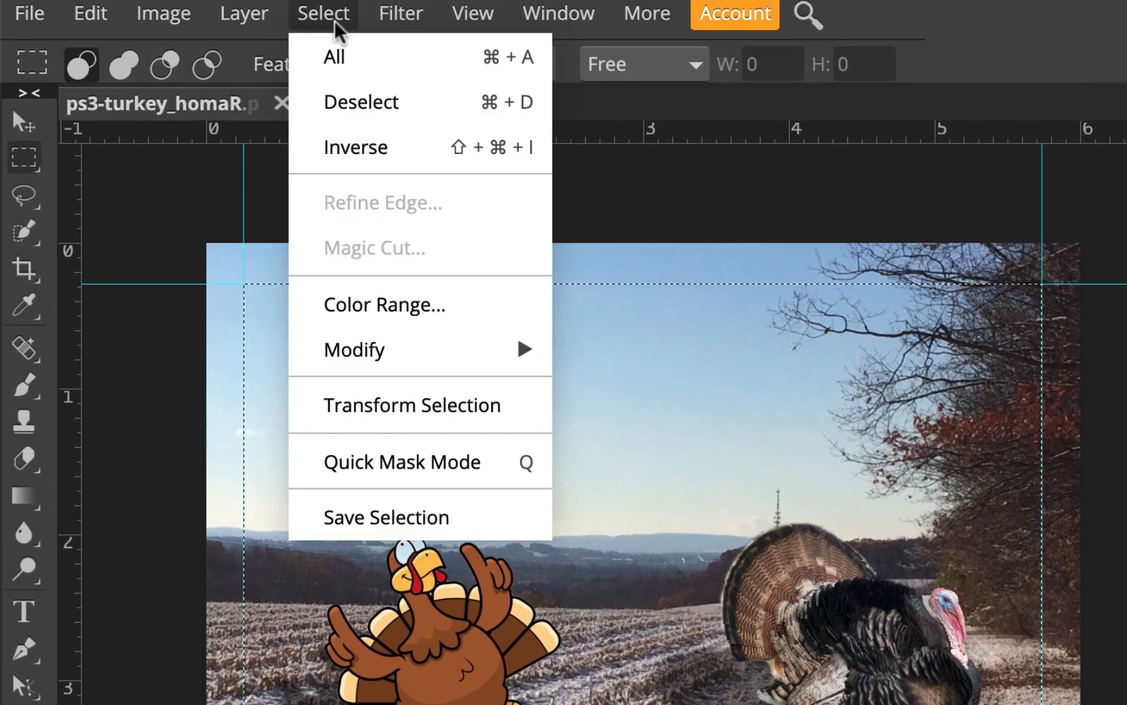
{"action": "left_click", "coordinate": [330, 149]}
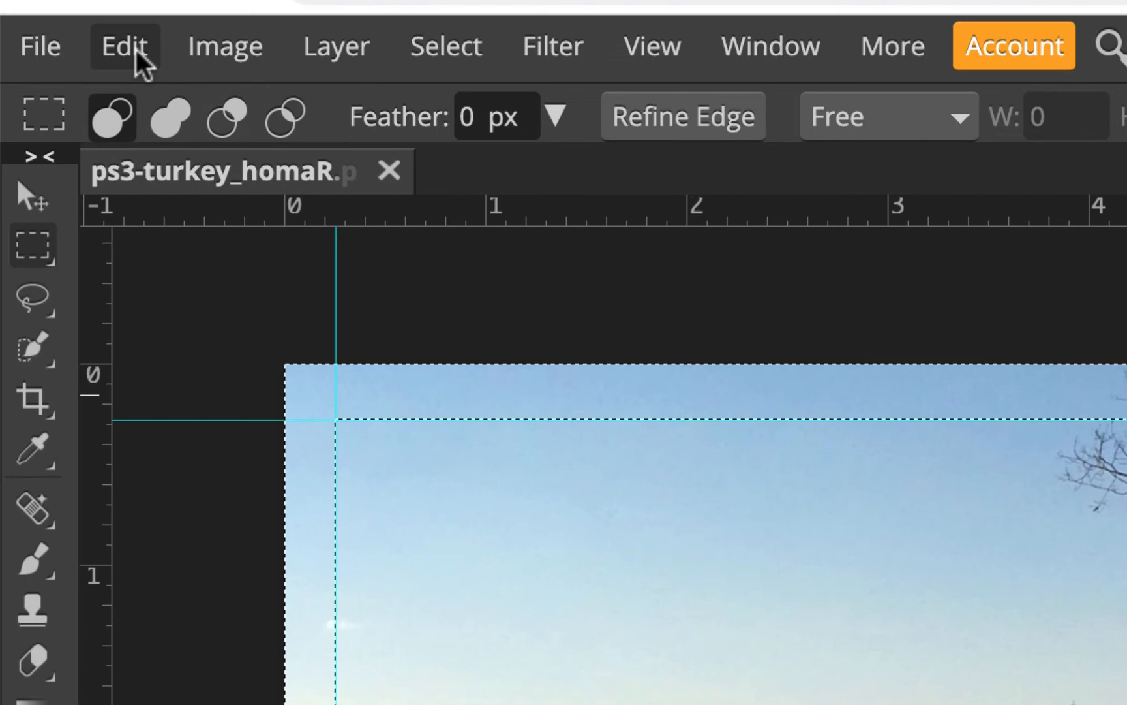
Step: Fill the selected border on the new layer with white at 100% opacity in Normal blend mode
{"action": "left_click", "coordinate": [133, 49]}
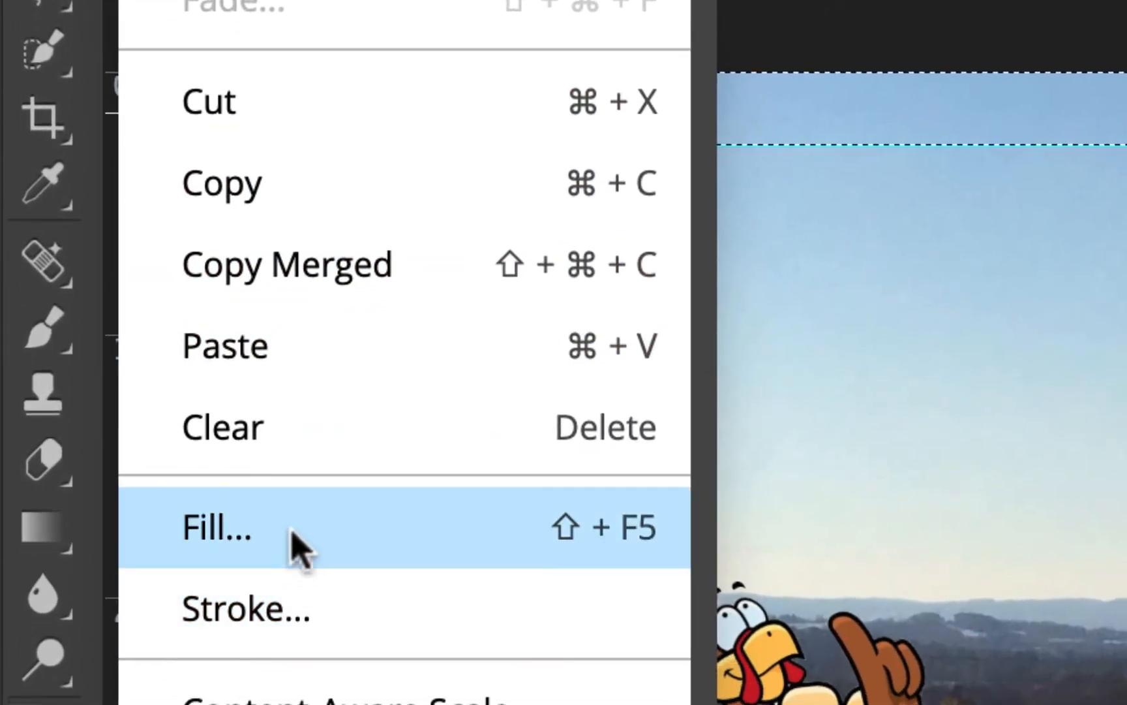
{"action": "left_click", "coordinate": [216, 696]}
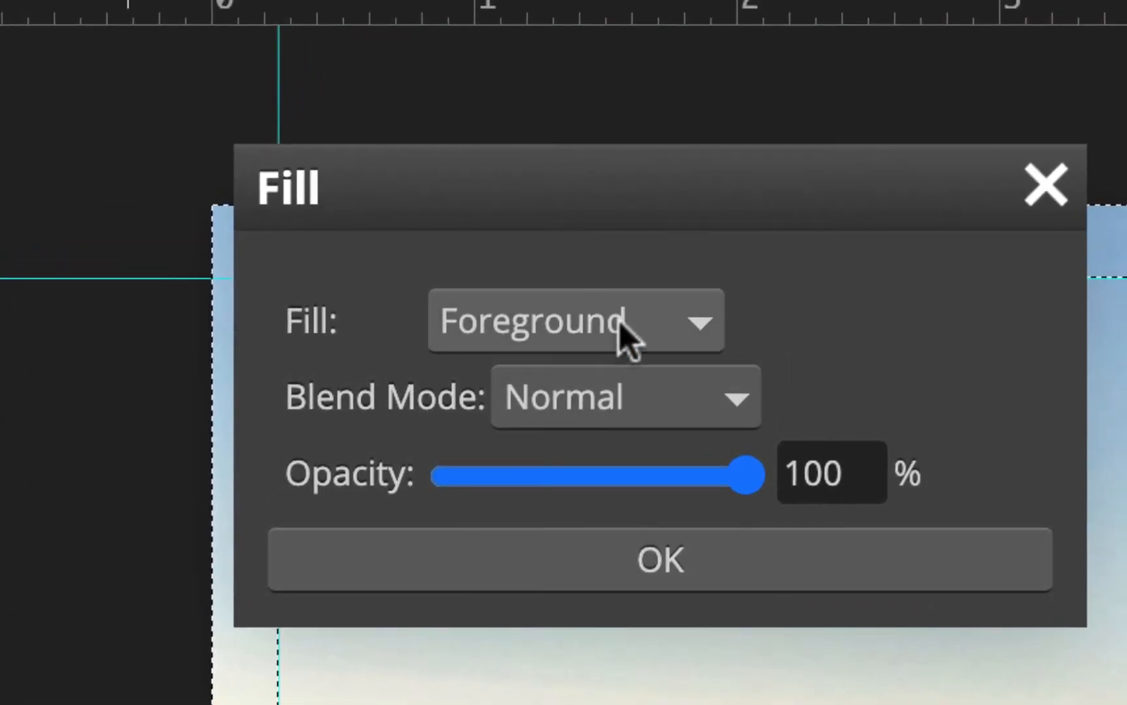
{"action": "left_click", "coordinate": [634, 319]}
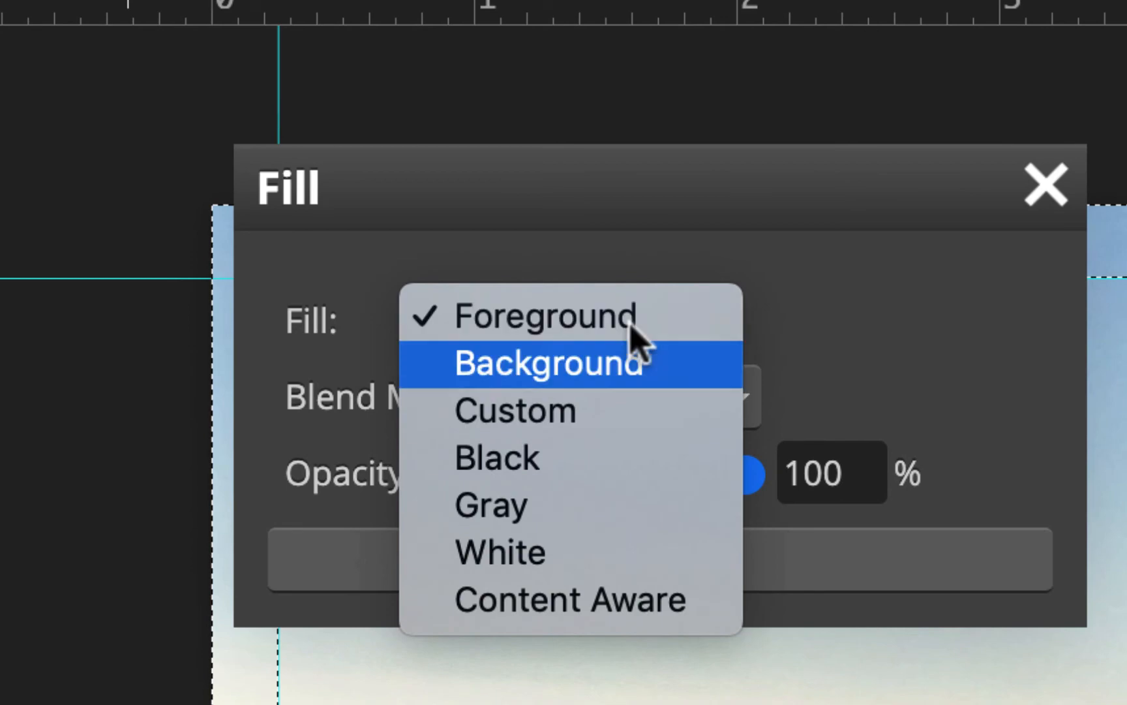
{"action": "left_click", "coordinate": [536, 554]}
{"action": "left_click", "coordinate": [832, 579]}
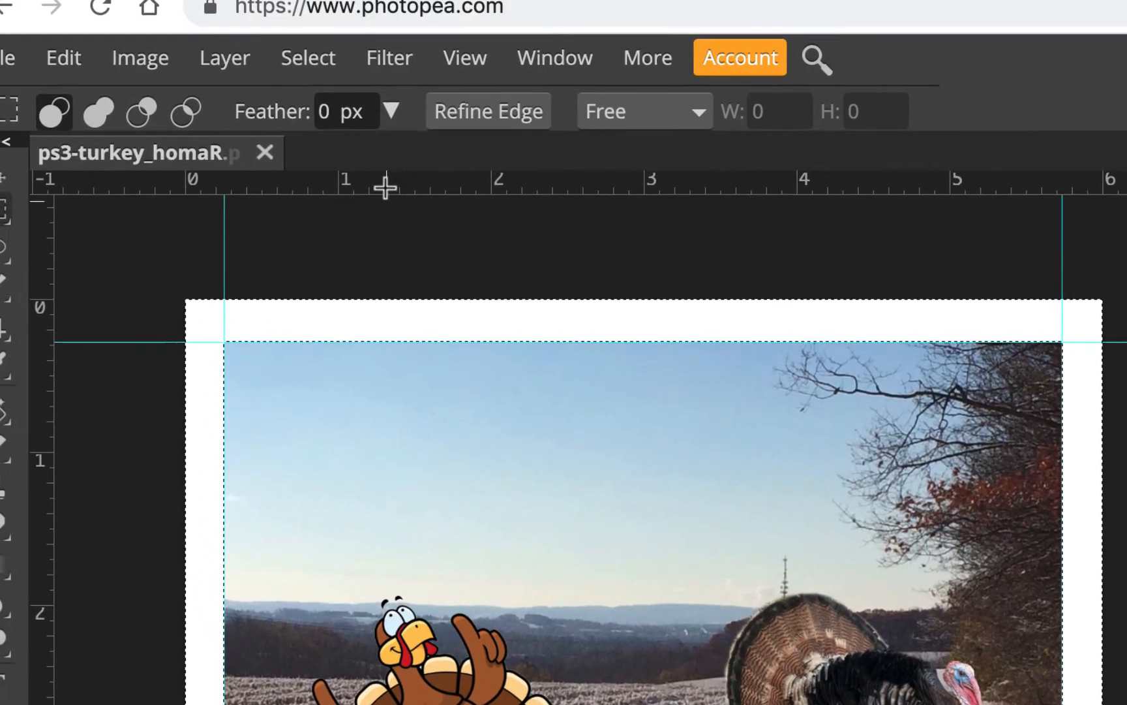
Step: Deselect the border and rename its layer as vignette
{"action": "left_click", "coordinate": [324, 64]}
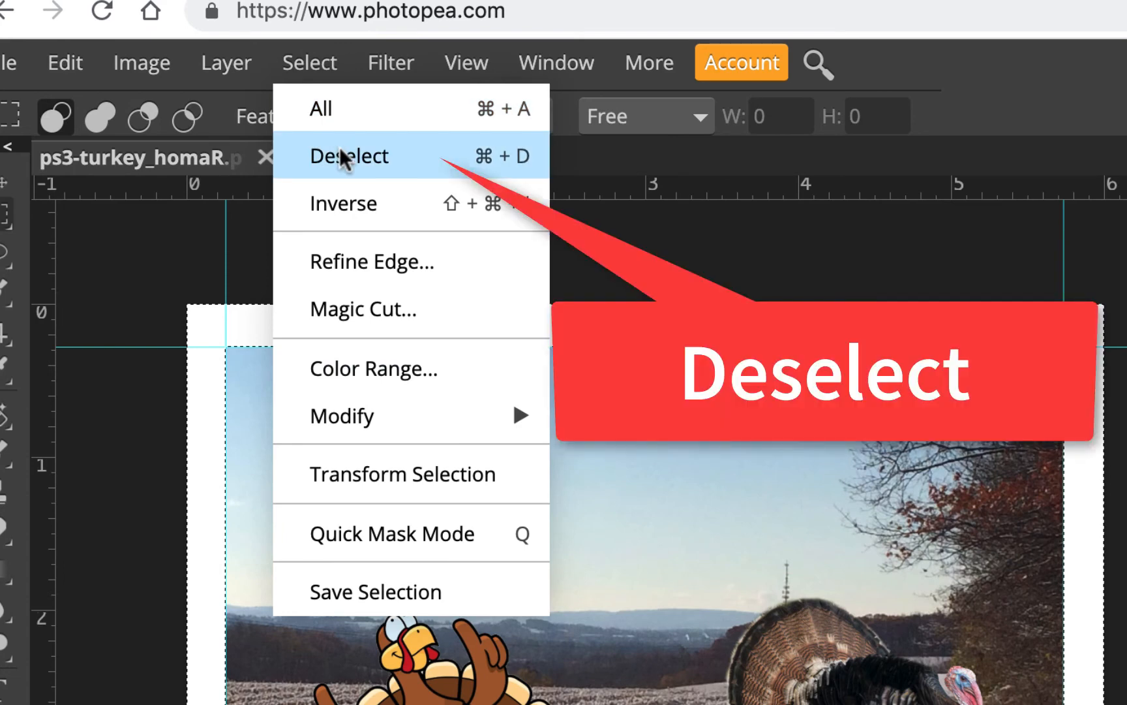
{"action": "left_click", "coordinate": [342, 158]}
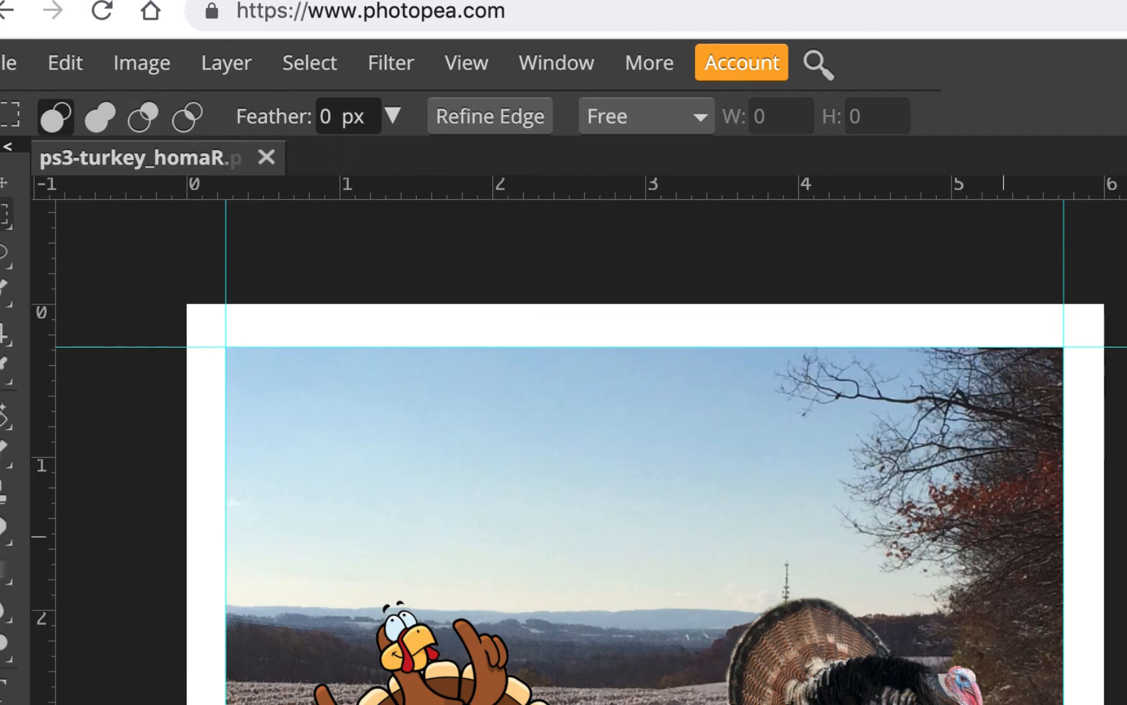
{"action": "type", "text": "v"}
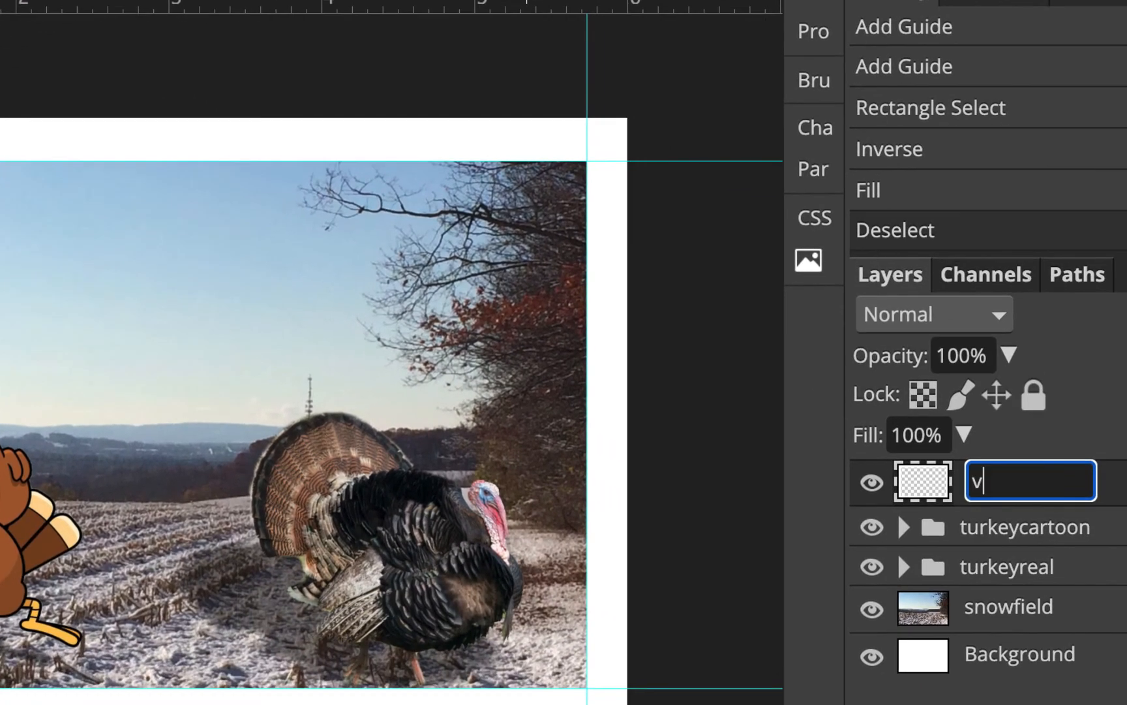
{"action": "type", "text": "ignette"}
{"action": "key", "text": "Return"}
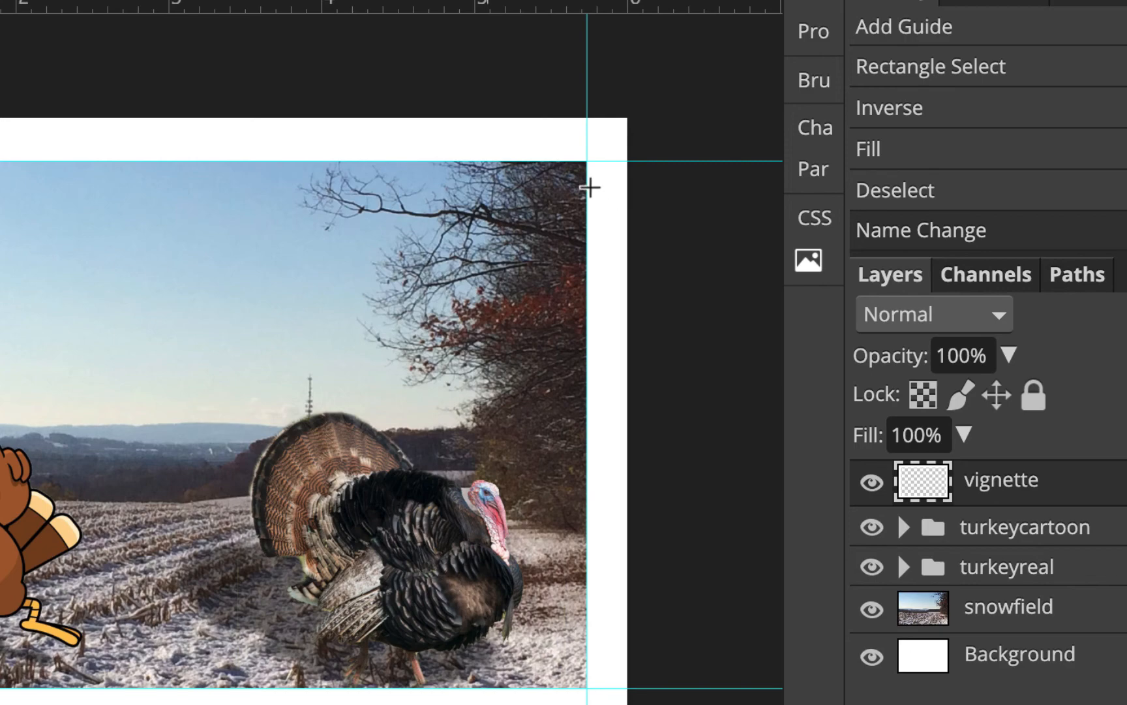
Step: Hide the guides over the canvas
{"action": "left_click", "coordinate": [229, 28]}
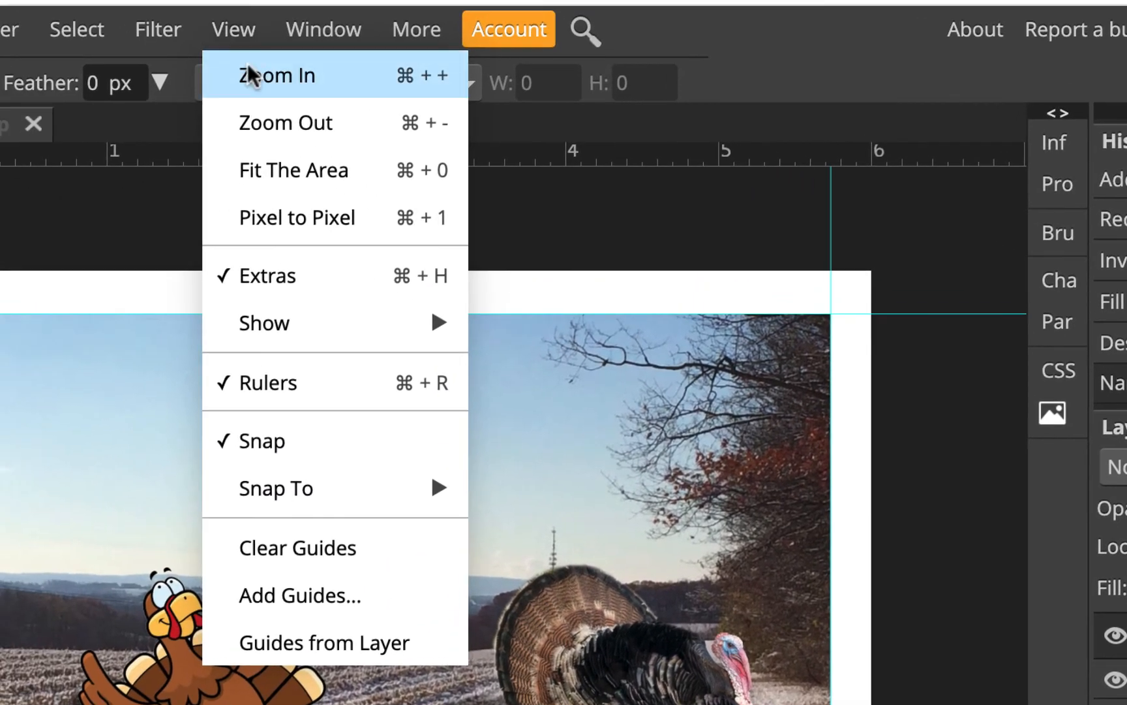
{"action": "mouse_move", "coordinate": [302, 333]}
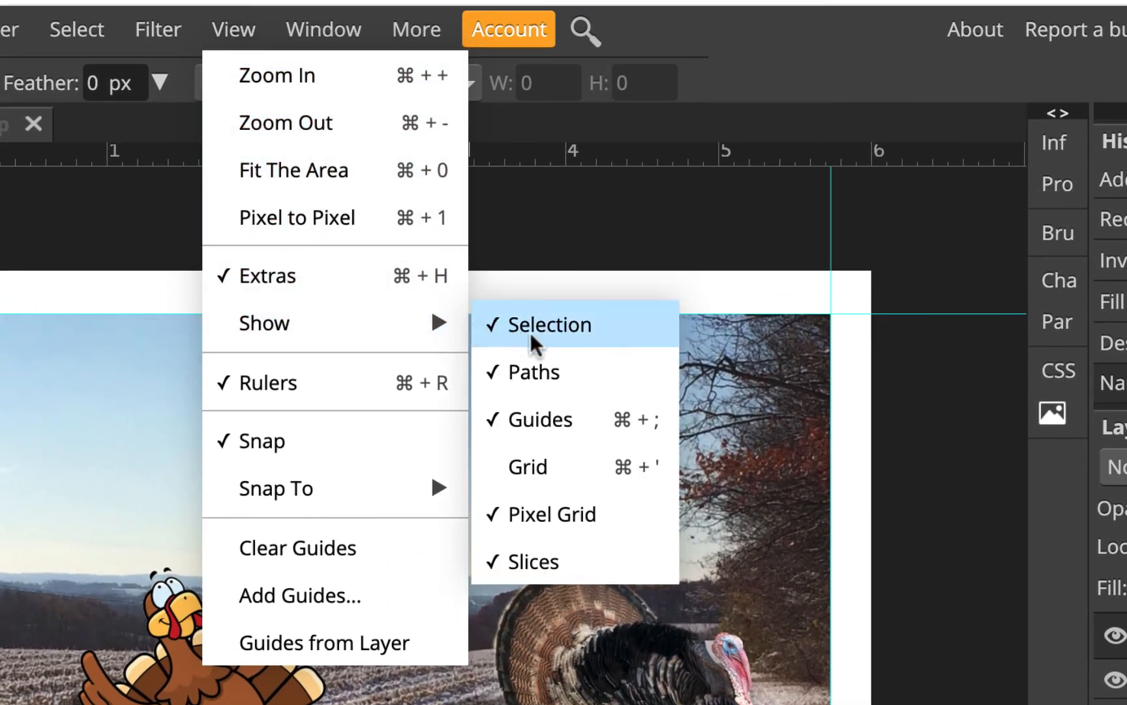
{"action": "left_click", "coordinate": [572, 420]}
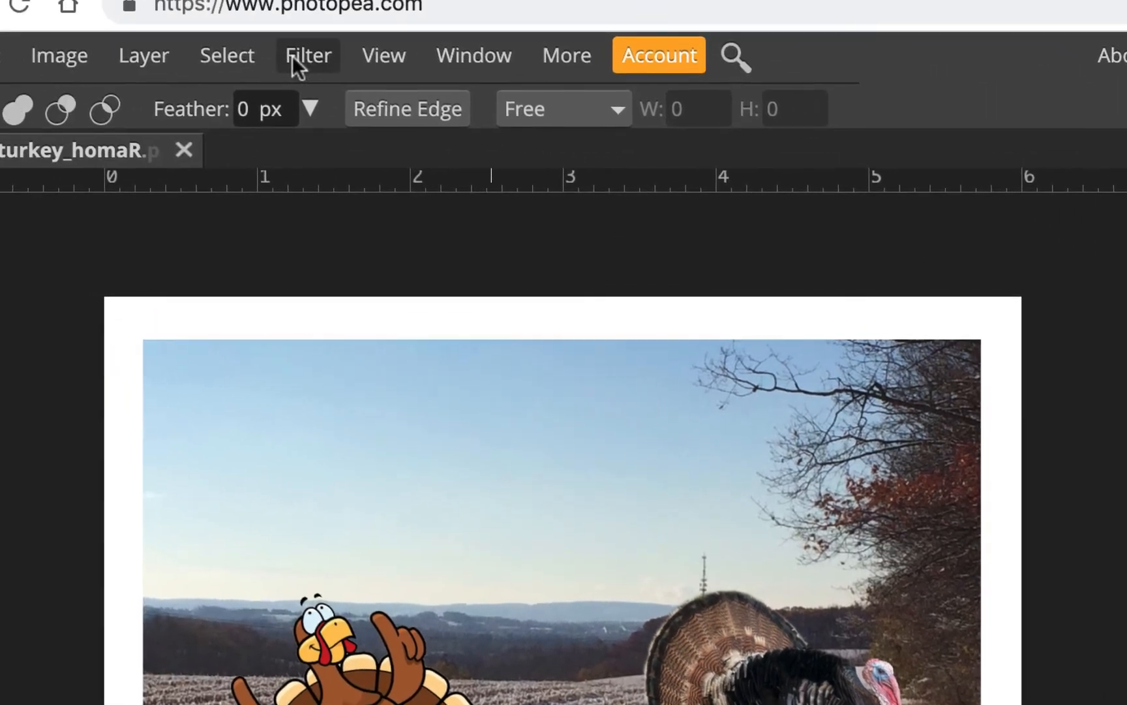
Step: Apply a Gaussian Blur with a 25 px radius to the white border on the vignette layer
{"action": "left_click", "coordinate": [305, 57]}
{"action": "mouse_move", "coordinate": [429, 377]}
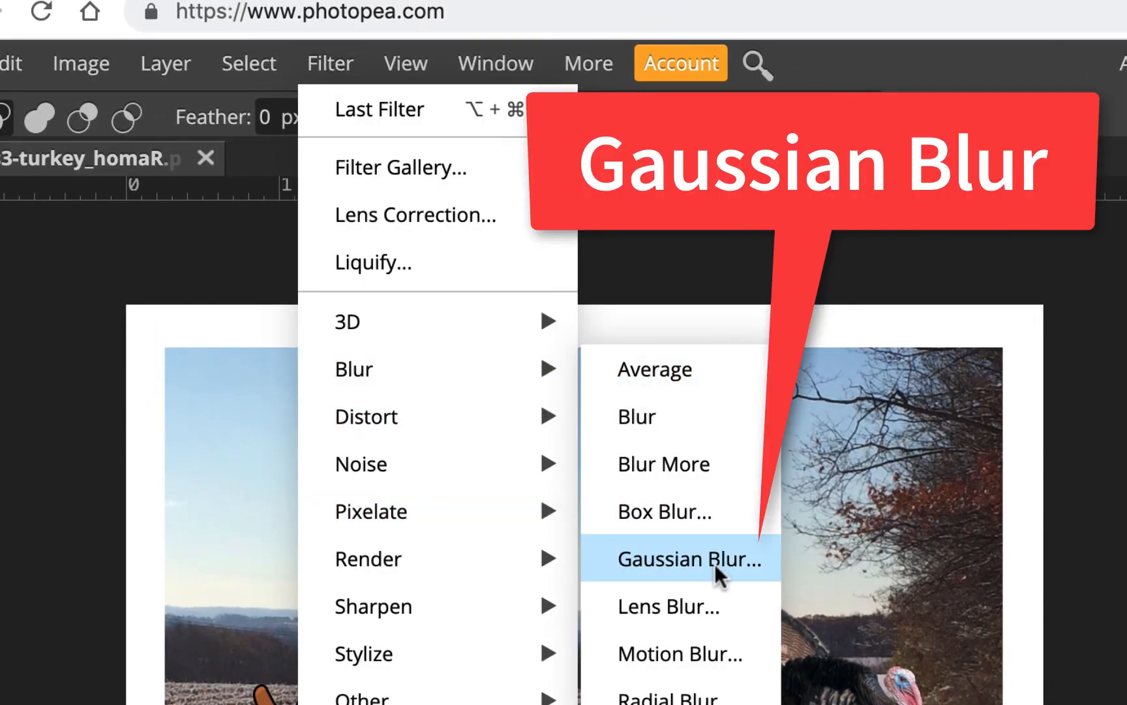
{"action": "left_click", "coordinate": [715, 563]}
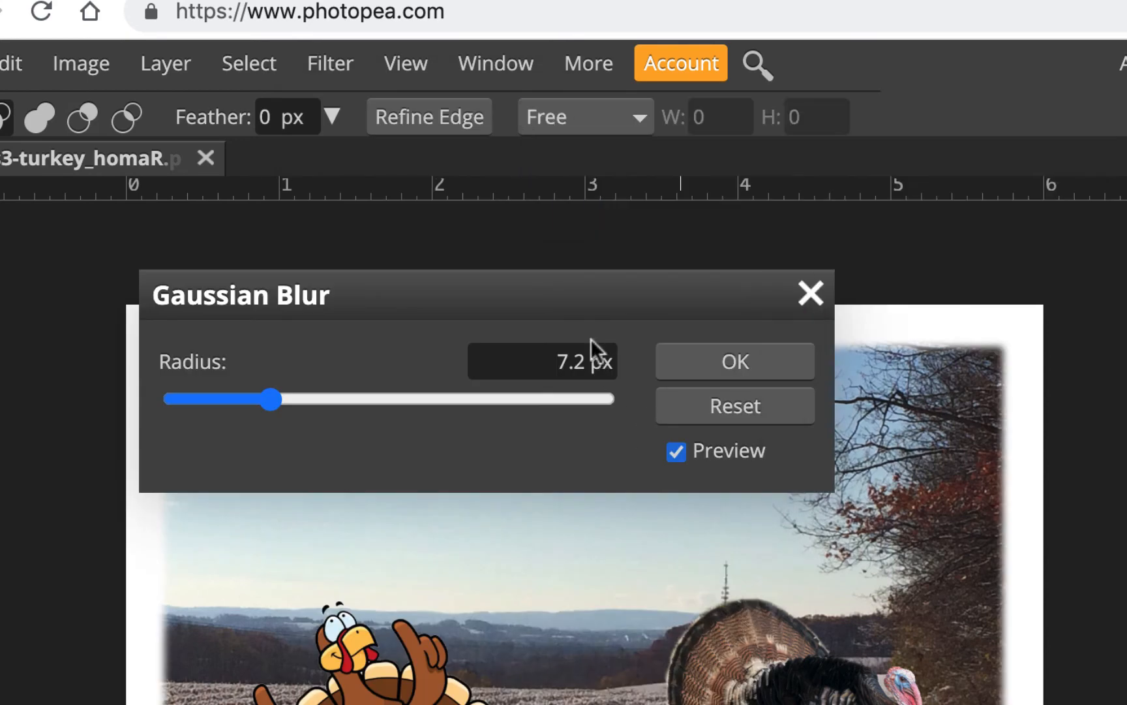
{"action": "left_click_drag", "start_coordinate": [574, 319], "coordinate": [980, 278]}
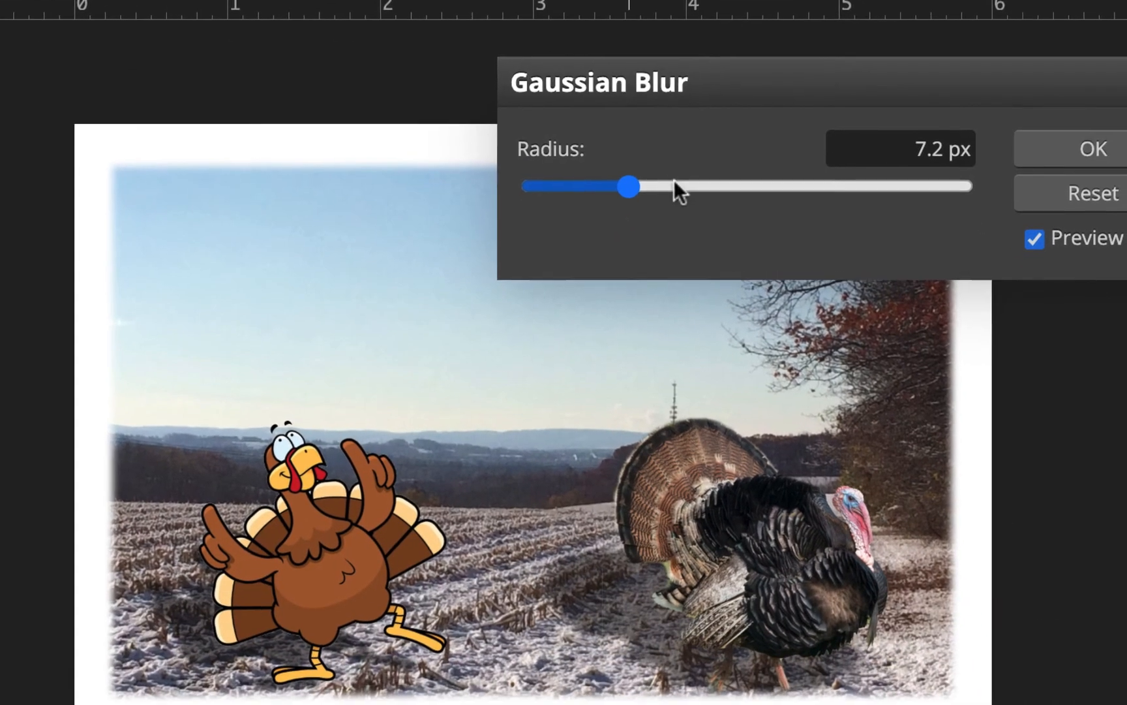
{"action": "left_click_drag", "start_coordinate": [668, 317], "coordinate": [708, 309]}
{"action": "left_click_drag", "start_coordinate": [670, 174], "coordinate": [662, 192]}
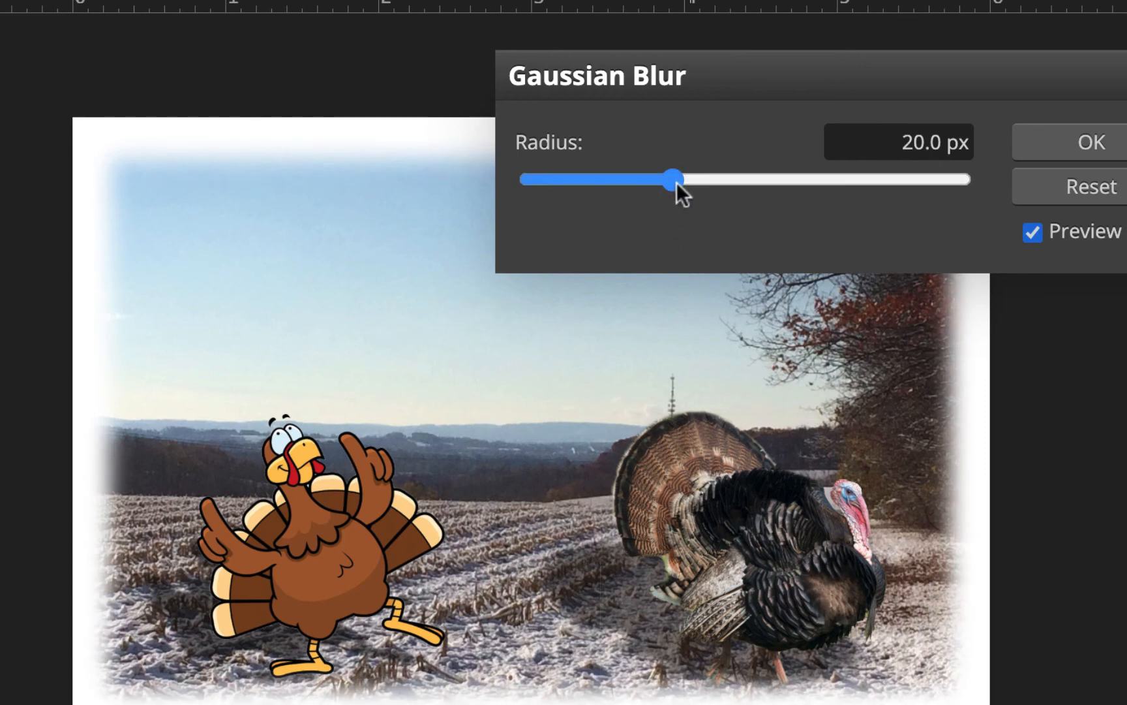
{"action": "left_click_drag", "start_coordinate": [683, 181], "coordinate": [684, 180]}
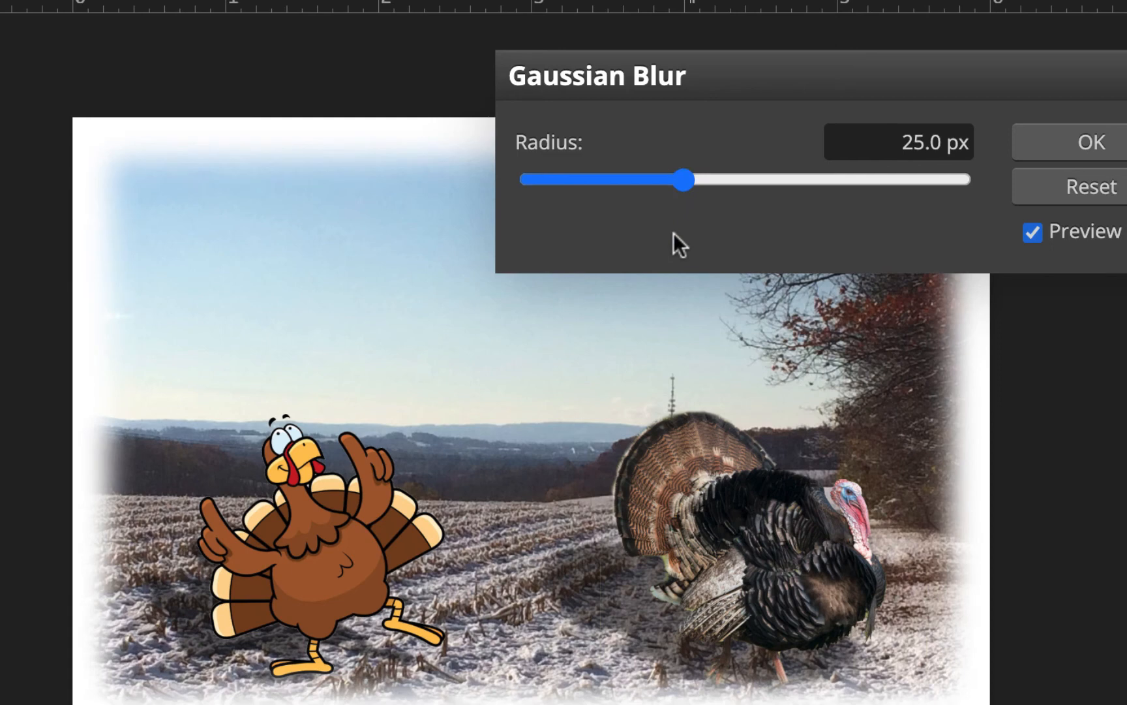
{"action": "left_click_drag", "start_coordinate": [787, 78], "coordinate": [1002, 1]}
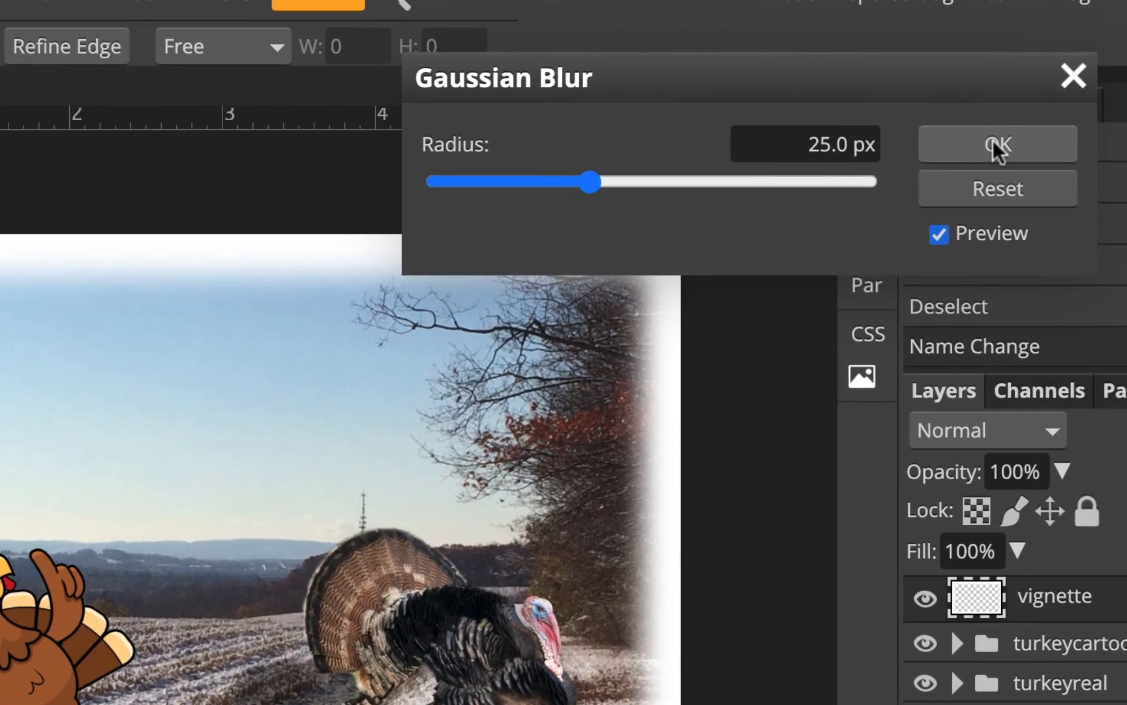
{"action": "left_click", "coordinate": [997, 145]}
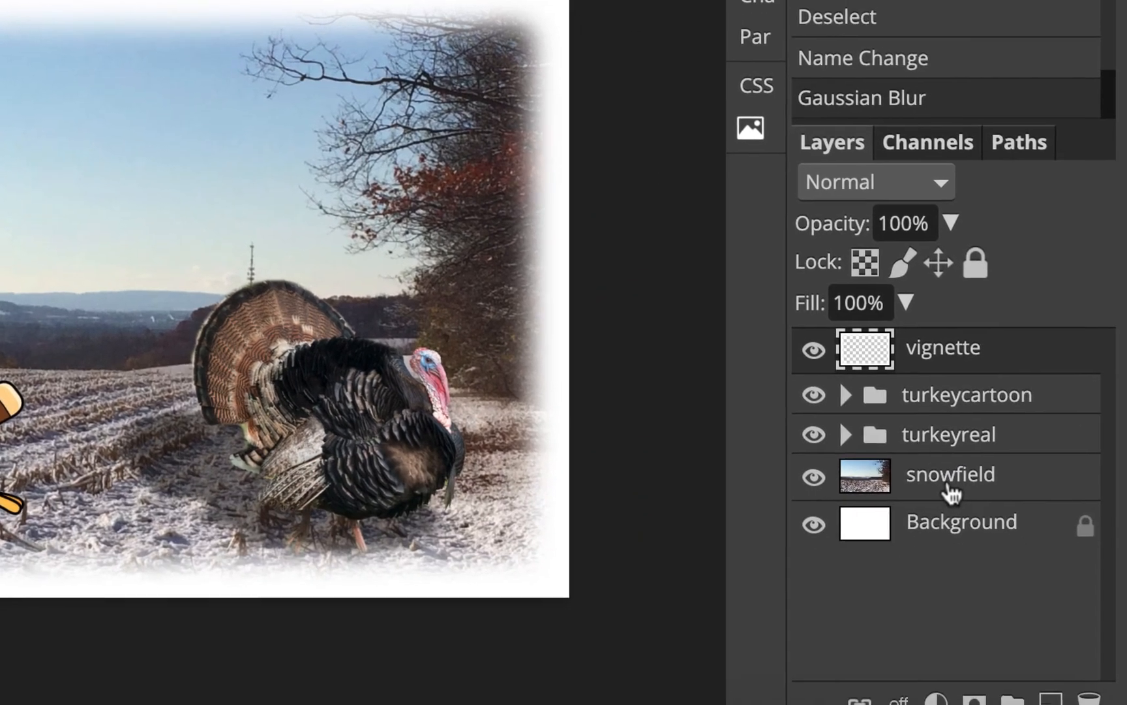
Step: Add a new layer directly above snowfield and name it colorize
{"action": "left_click", "coordinate": [944, 472]}
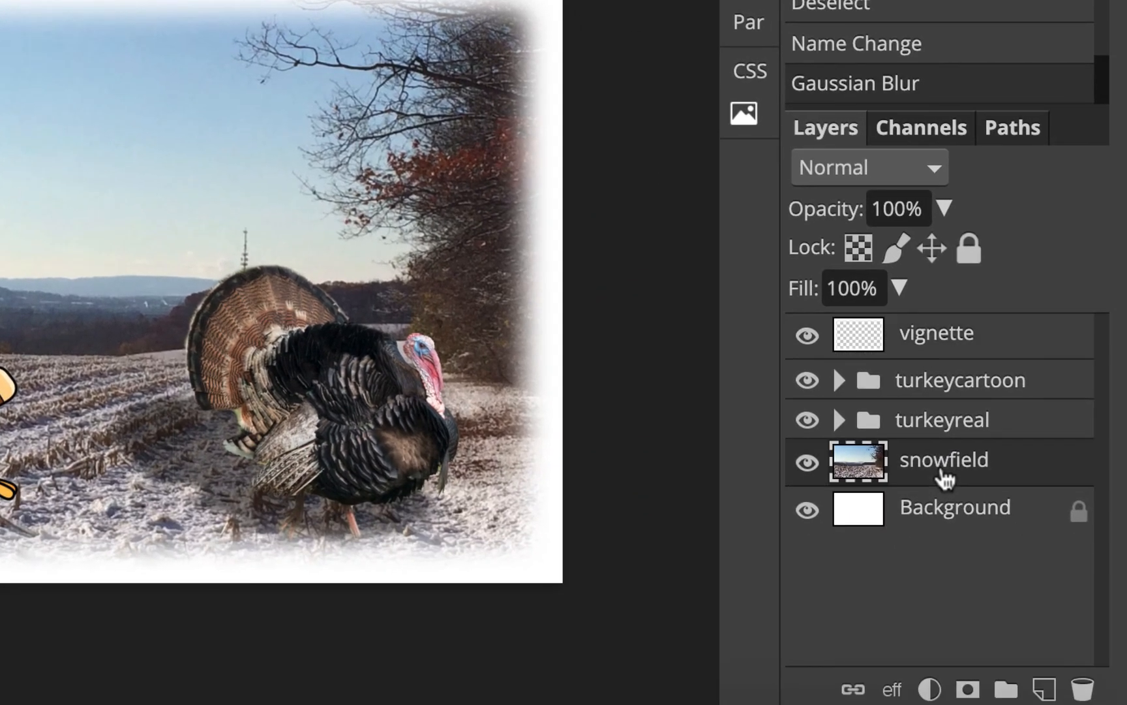
{"action": "left_click", "coordinate": [1045, 690]}
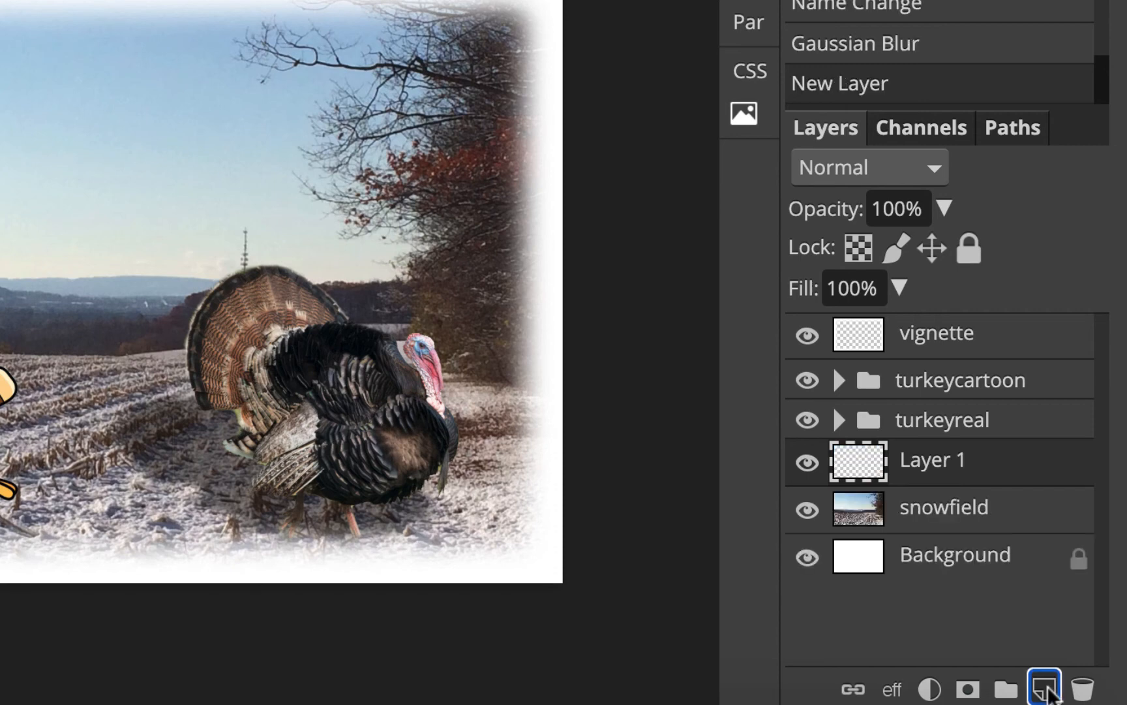
{"action": "double_click", "coordinate": [933, 463]}
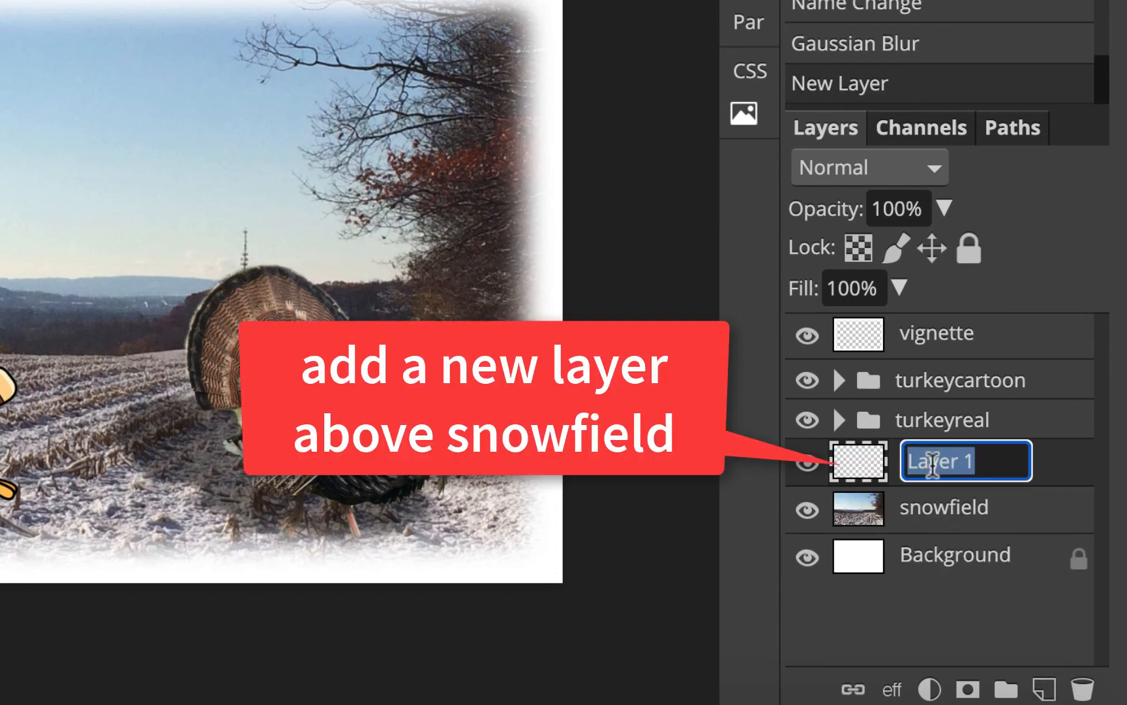
{"action": "type", "text": "colorize"}
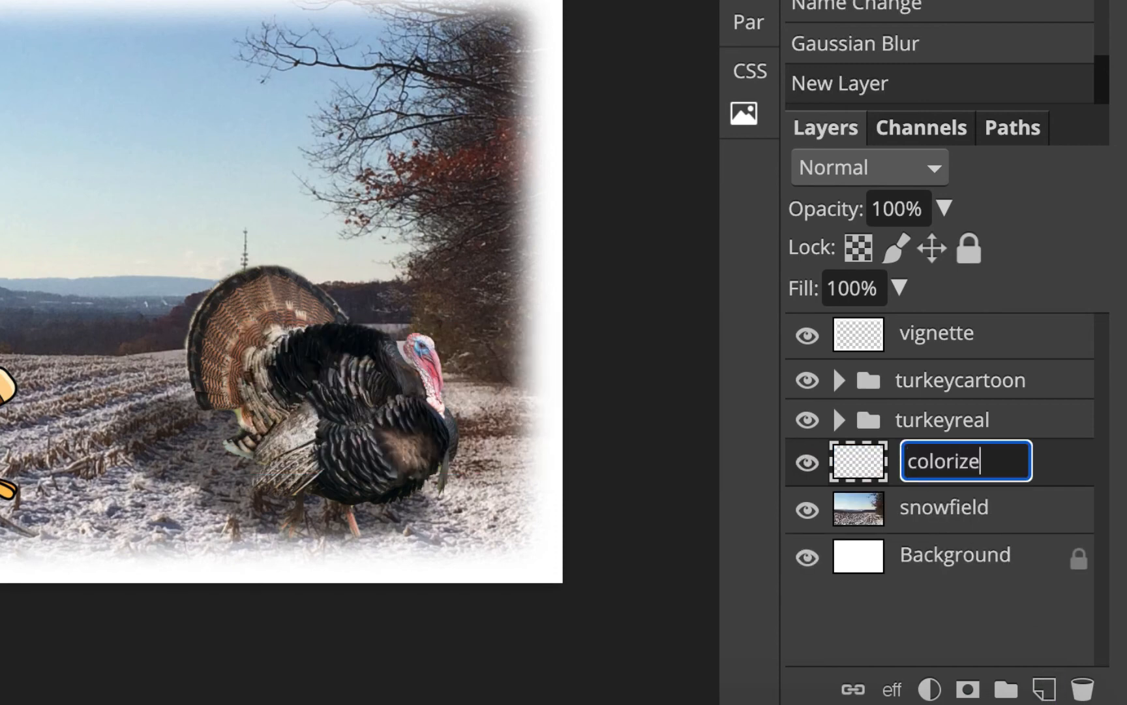
{"action": "key", "text": "Return"}
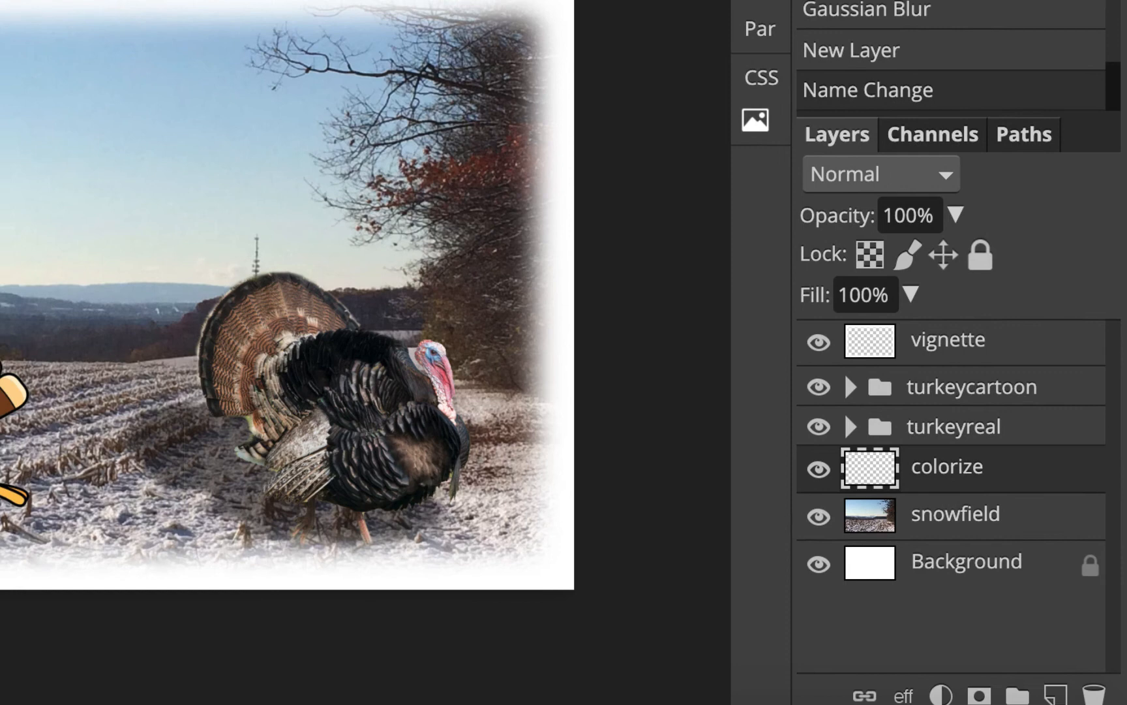
Step: Start a Fill on the colorize layer with a custom color as its content
{"action": "left_click", "coordinate": [105, 70]}
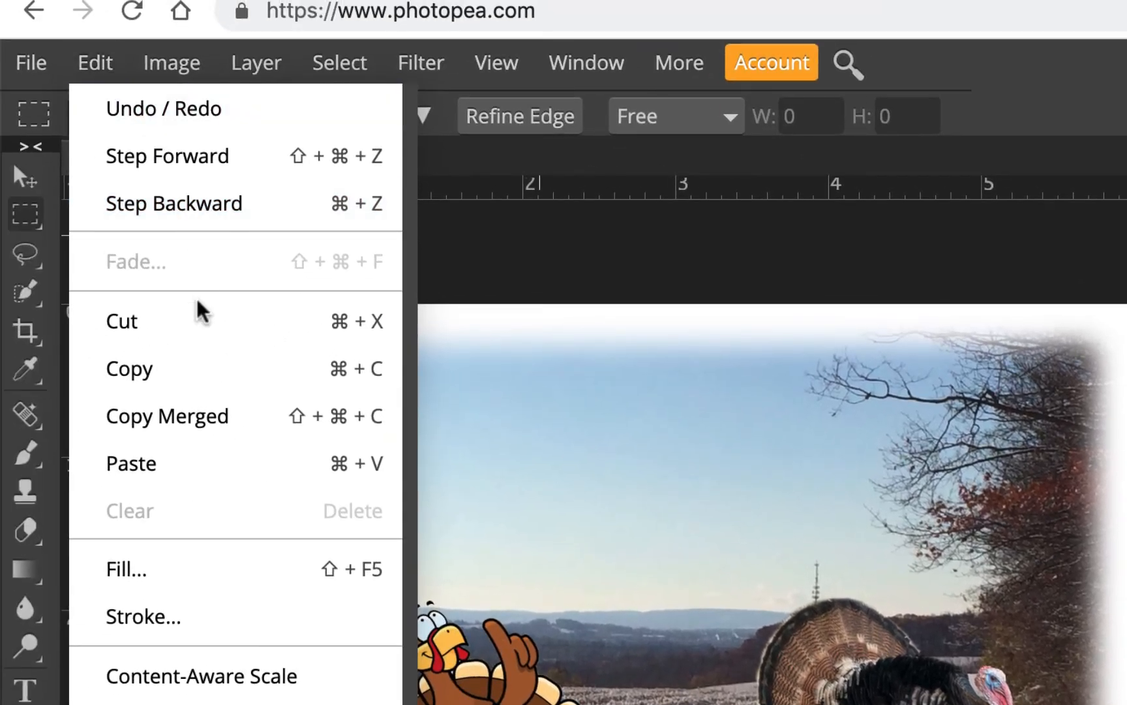
{"action": "left_click", "coordinate": [184, 566]}
{"action": "left_click", "coordinate": [475, 369]}
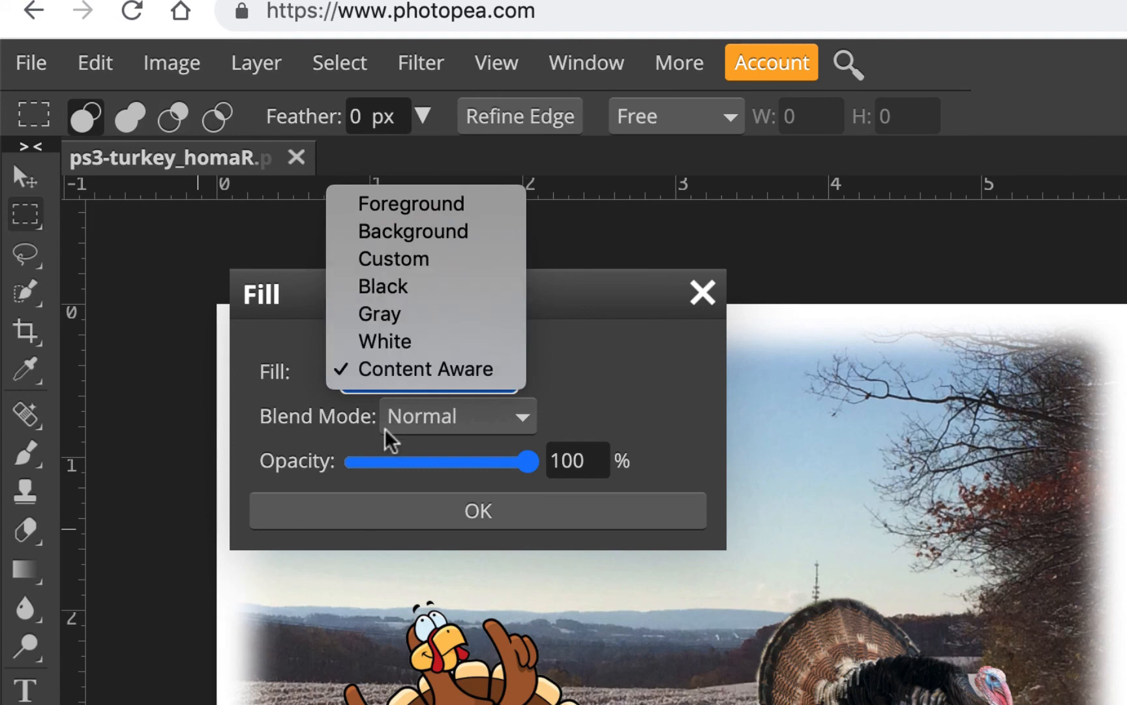
{"action": "left_click", "coordinate": [411, 259]}
{"action": "left_click_drag", "start_coordinate": [498, 307], "coordinate": [840, 250]}
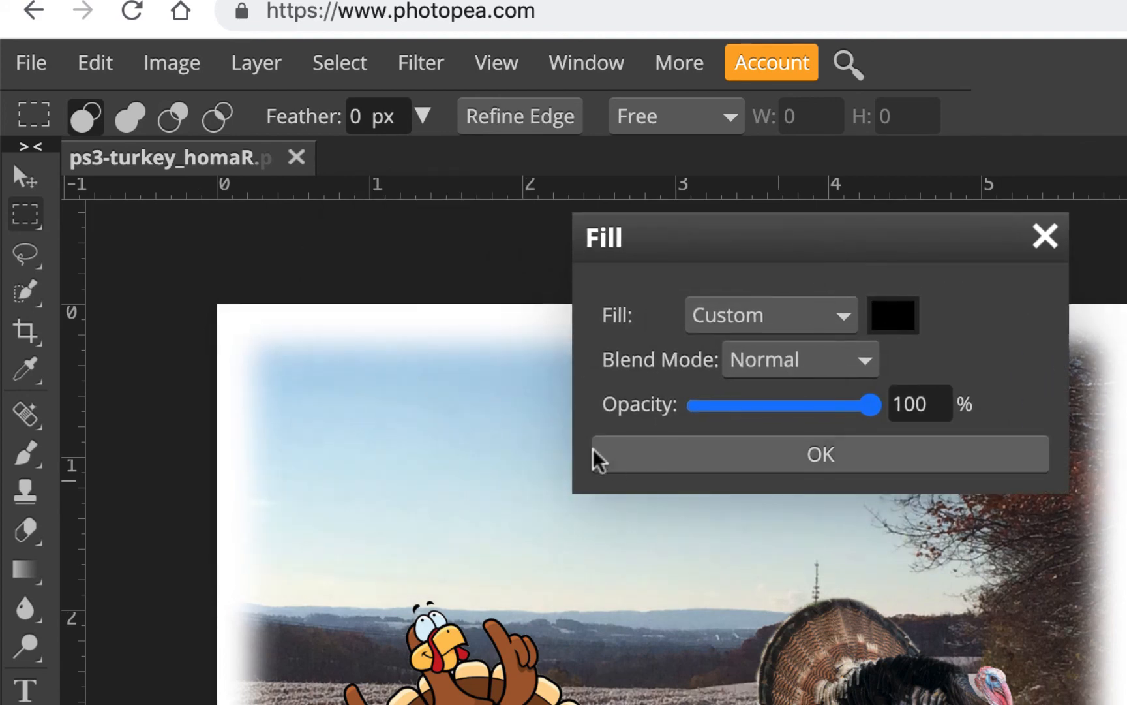
{"action": "left_click", "coordinate": [824, 333]}
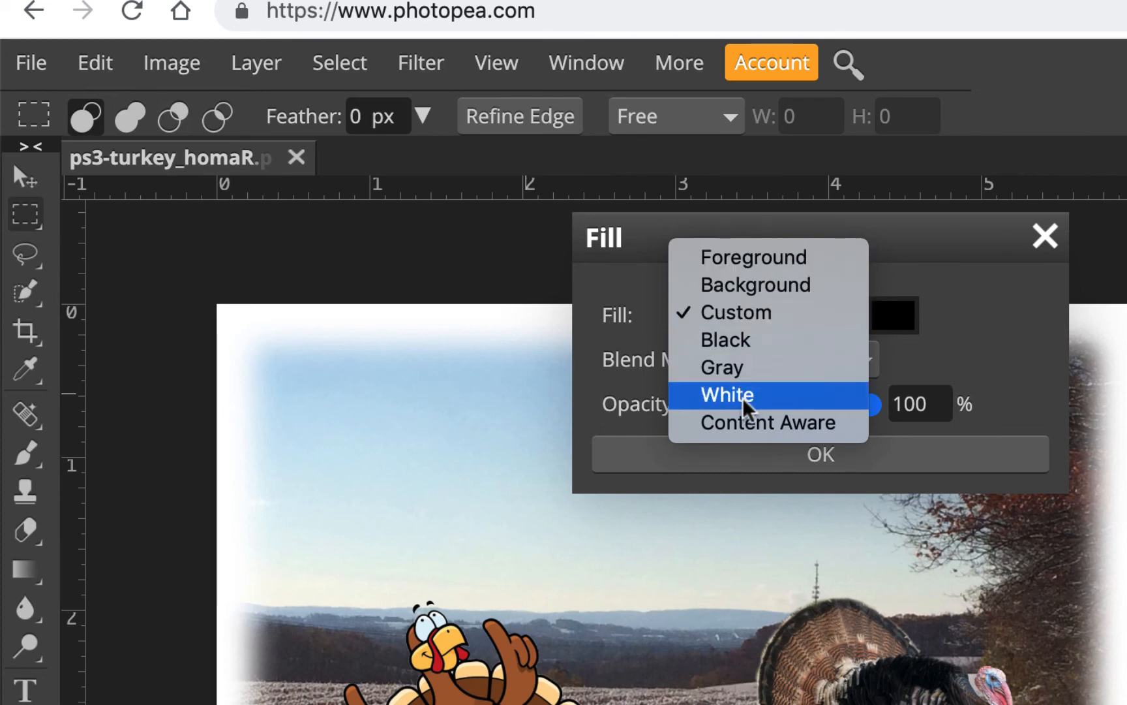
{"action": "left_click", "coordinate": [751, 321]}
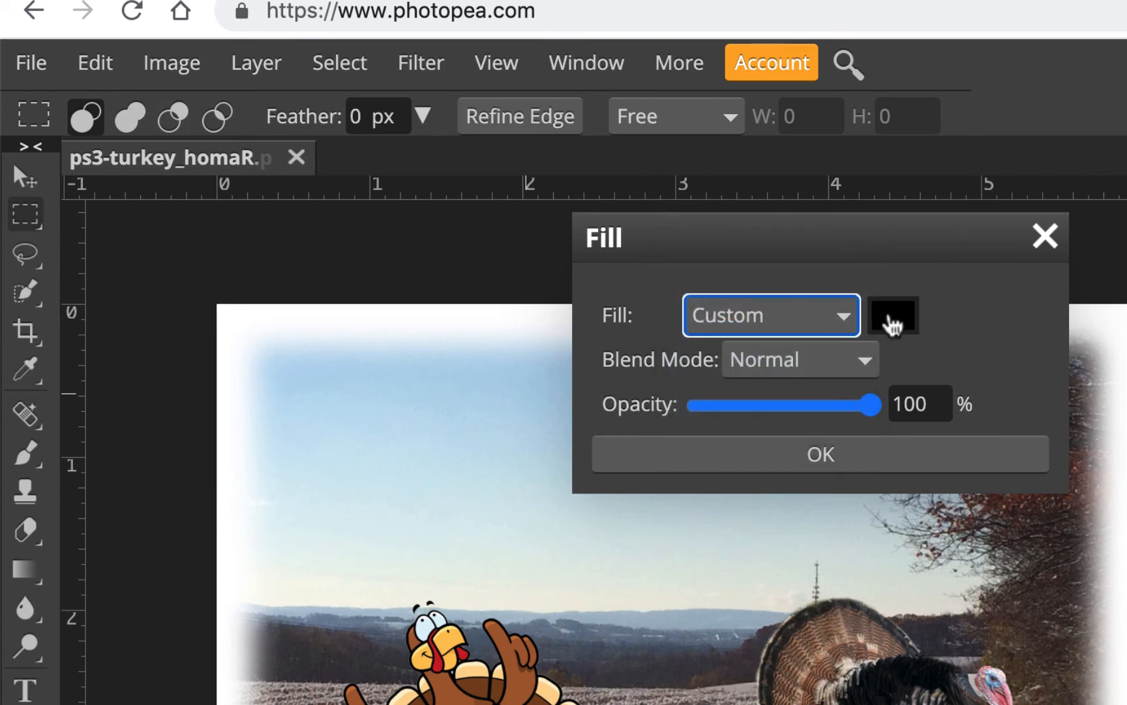
Step: Choose brown 6e4d32 as the custom color and fill the colorize layer at 100% opacity in Normal mode
{"action": "left_click", "coordinate": [891, 315]}
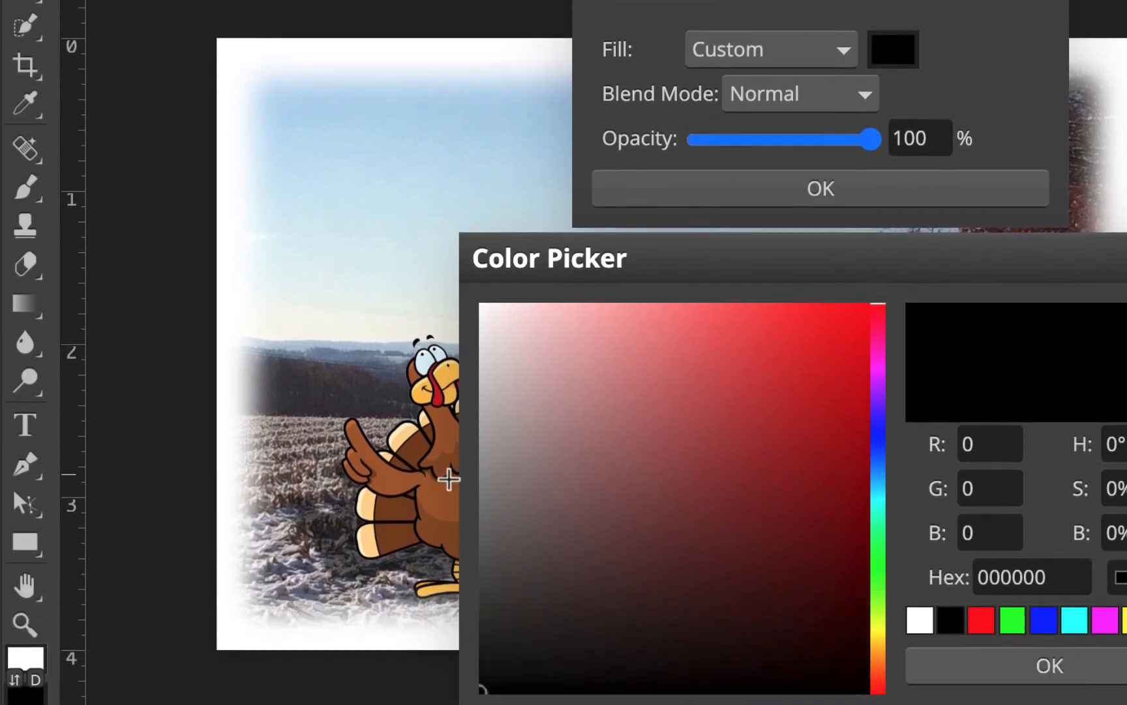
{"action": "left_click_drag", "start_coordinate": [696, 523], "coordinate": [763, 524]}
{"action": "left_click_drag", "start_coordinate": [763, 256], "coordinate": [984, 151]}
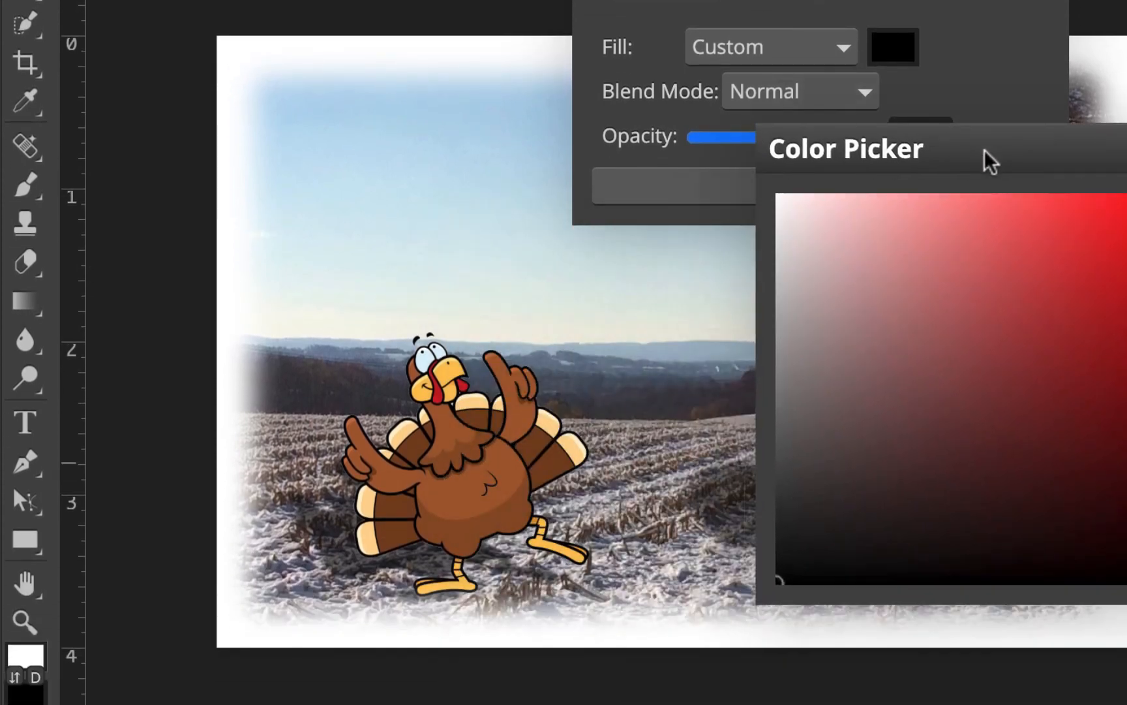
{"action": "left_click", "coordinate": [550, 470]}
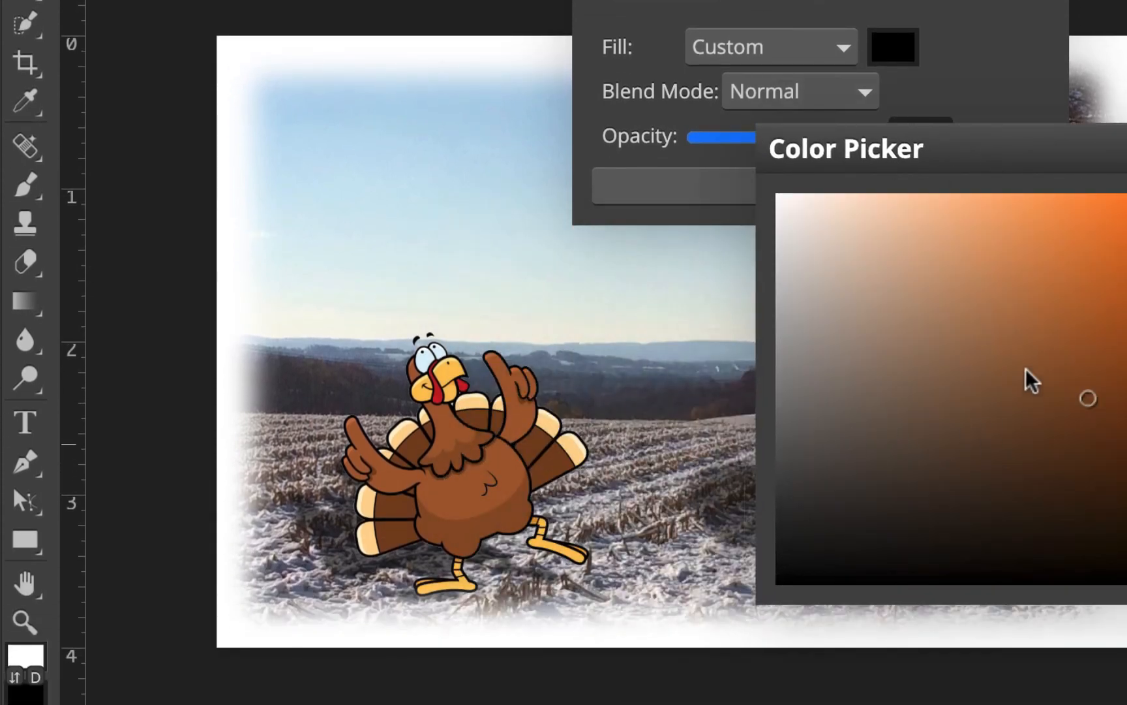
{"action": "left_click", "coordinate": [987, 413]}
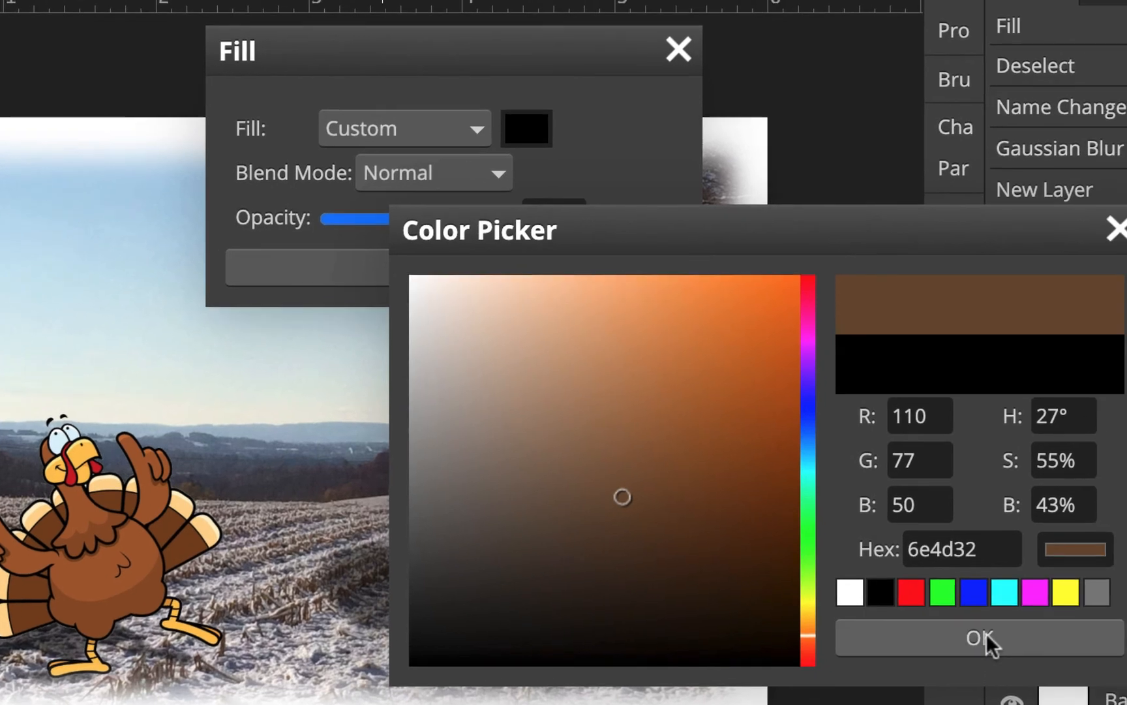
{"action": "left_click", "coordinate": [987, 635]}
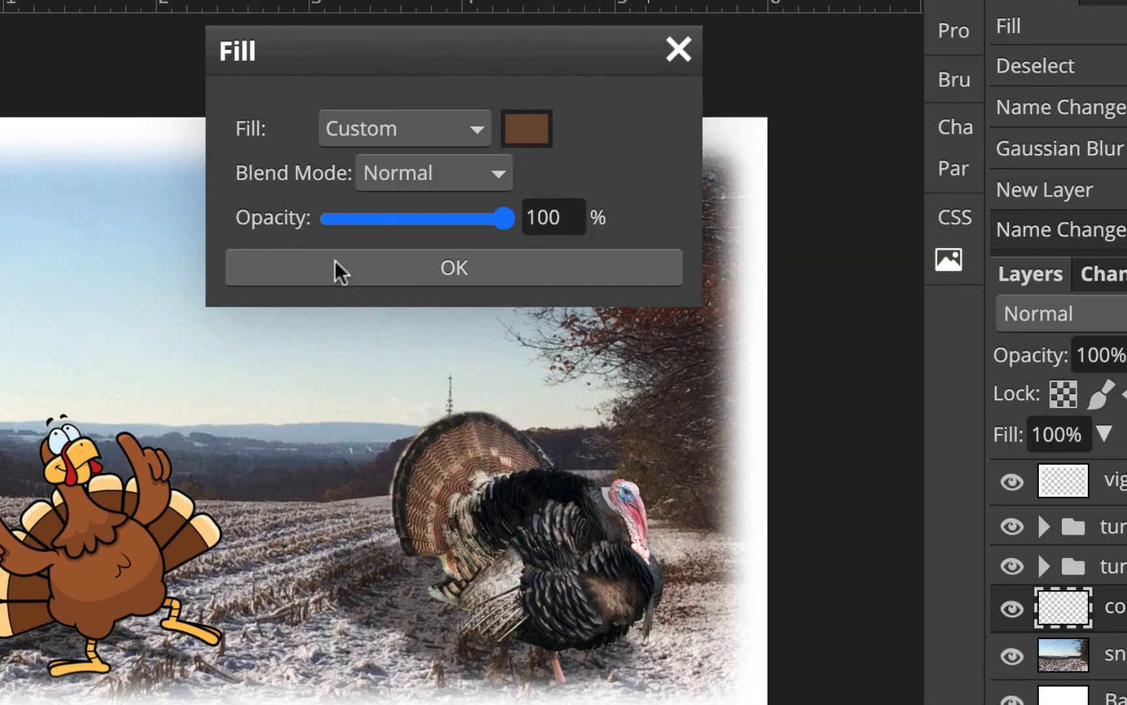
{"action": "left_click", "coordinate": [403, 281]}
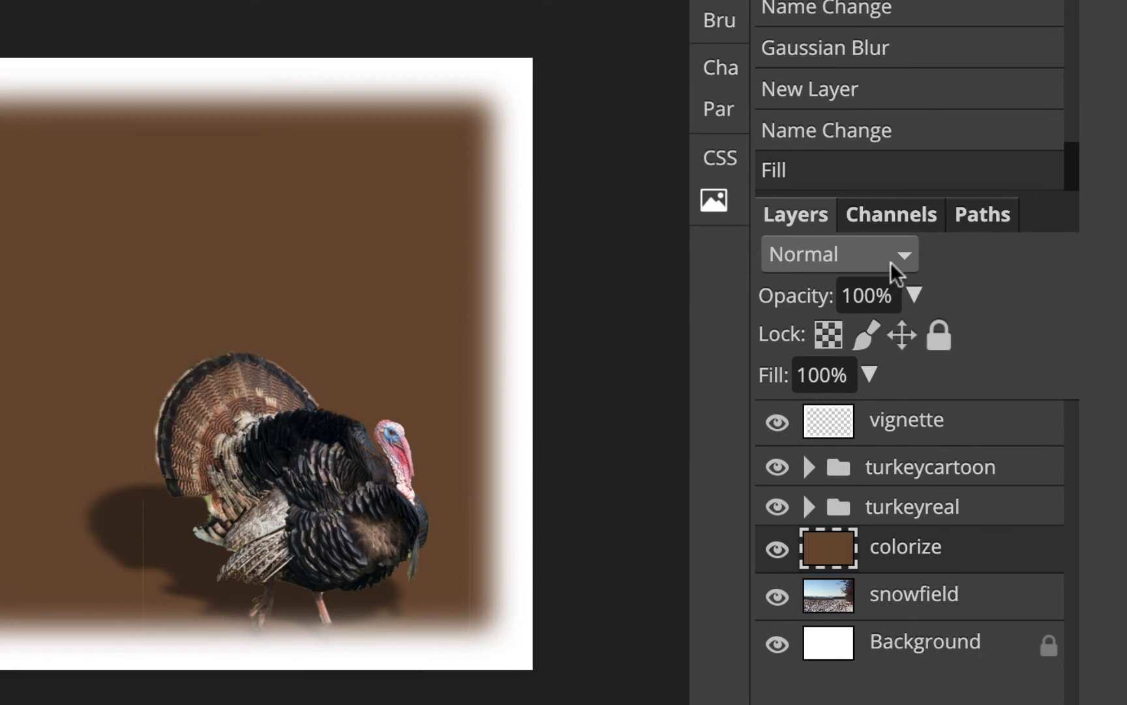
Step: Try the colorize layer in Color blend mode and in Normal mode at 36% opacity, then restore 100% opacity
{"action": "left_click", "coordinate": [891, 262]}
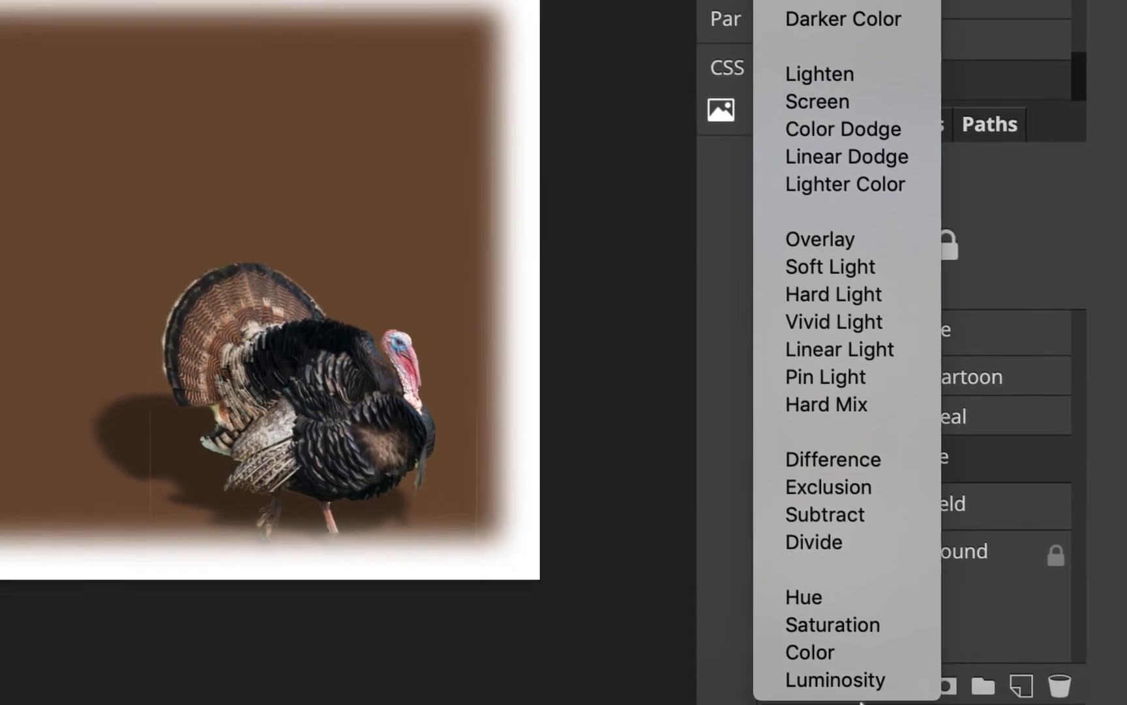
{"action": "left_click", "coordinate": [859, 618]}
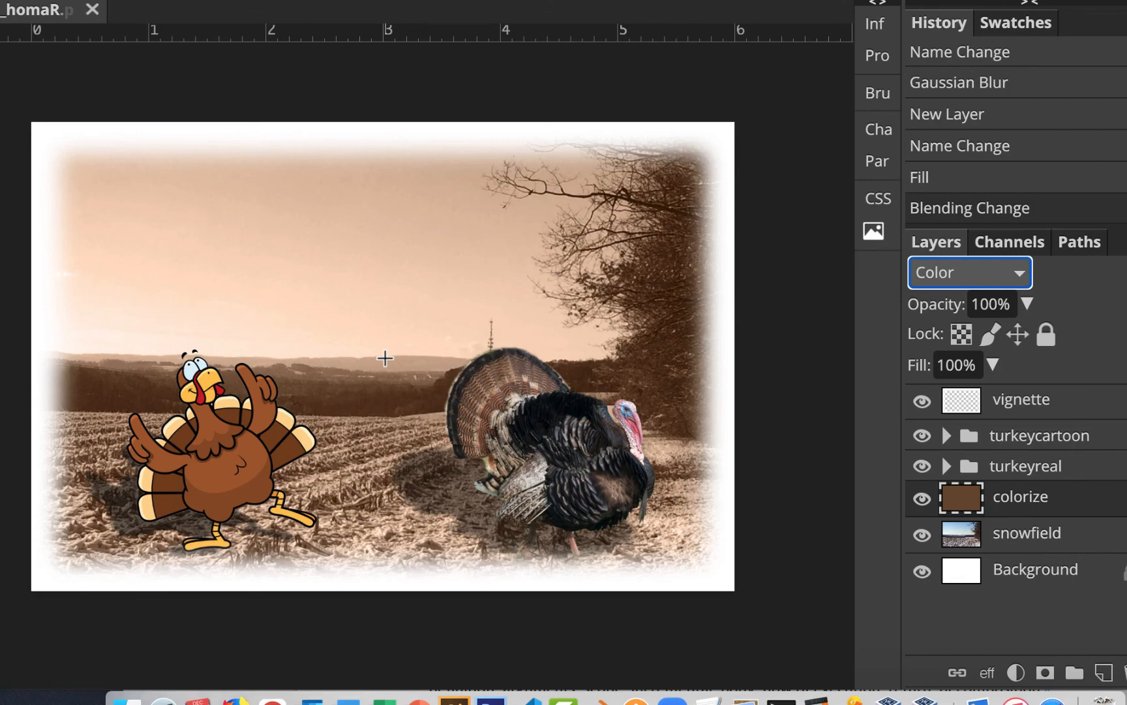
{"action": "left_click", "coordinate": [1012, 270]}
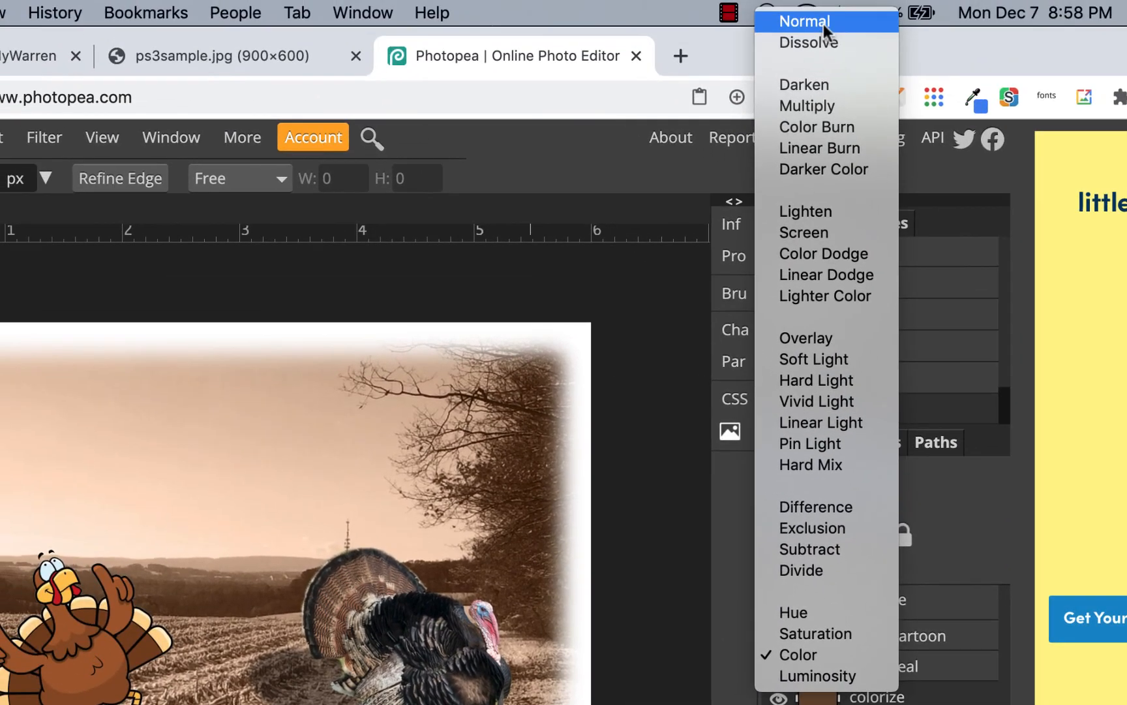
{"action": "left_click", "coordinate": [823, 24]}
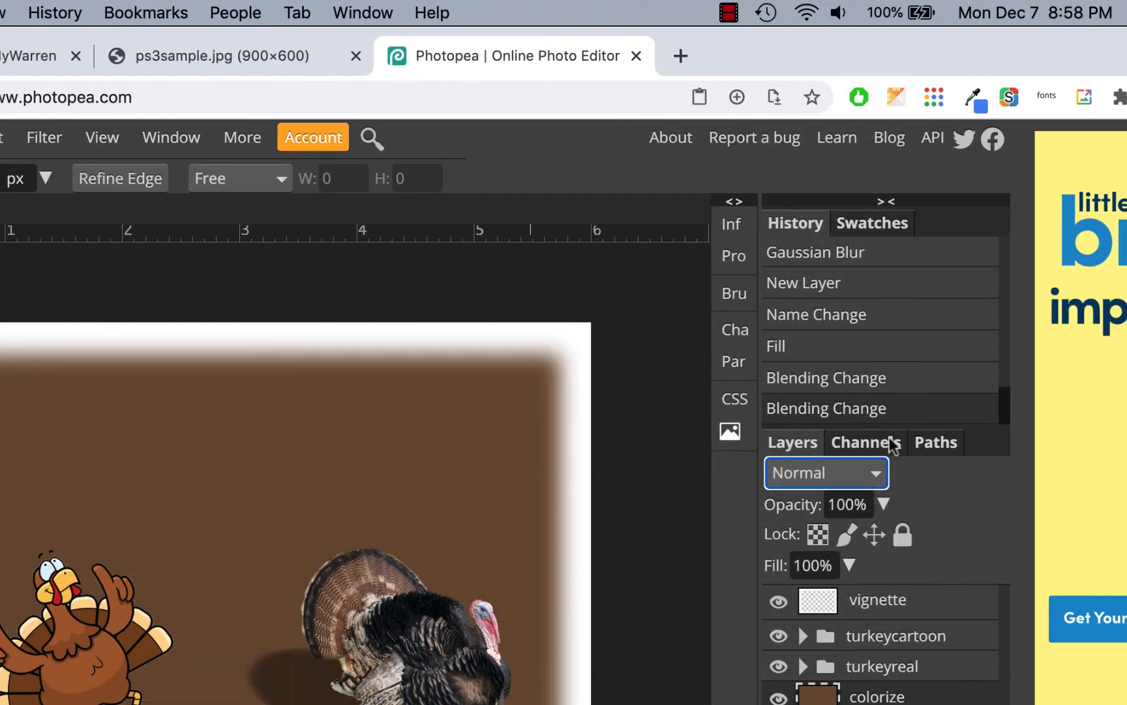
{"action": "left_click", "coordinate": [883, 504]}
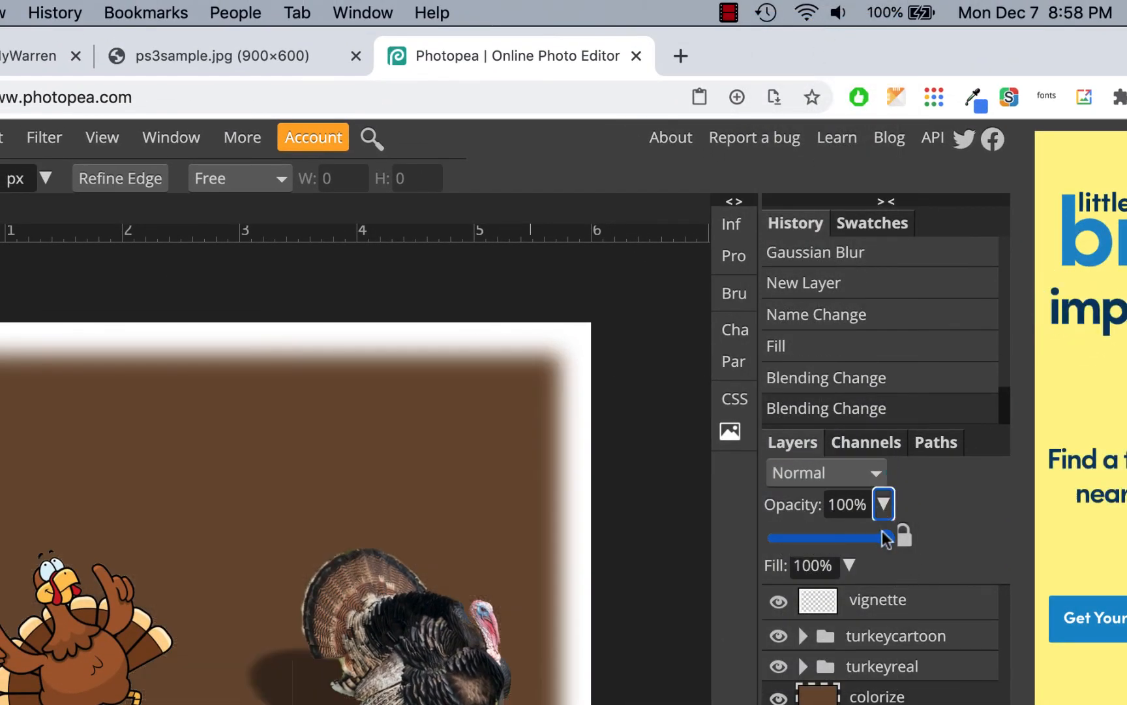
{"action": "left_click_drag", "start_coordinate": [883, 538], "coordinate": [811, 539]}
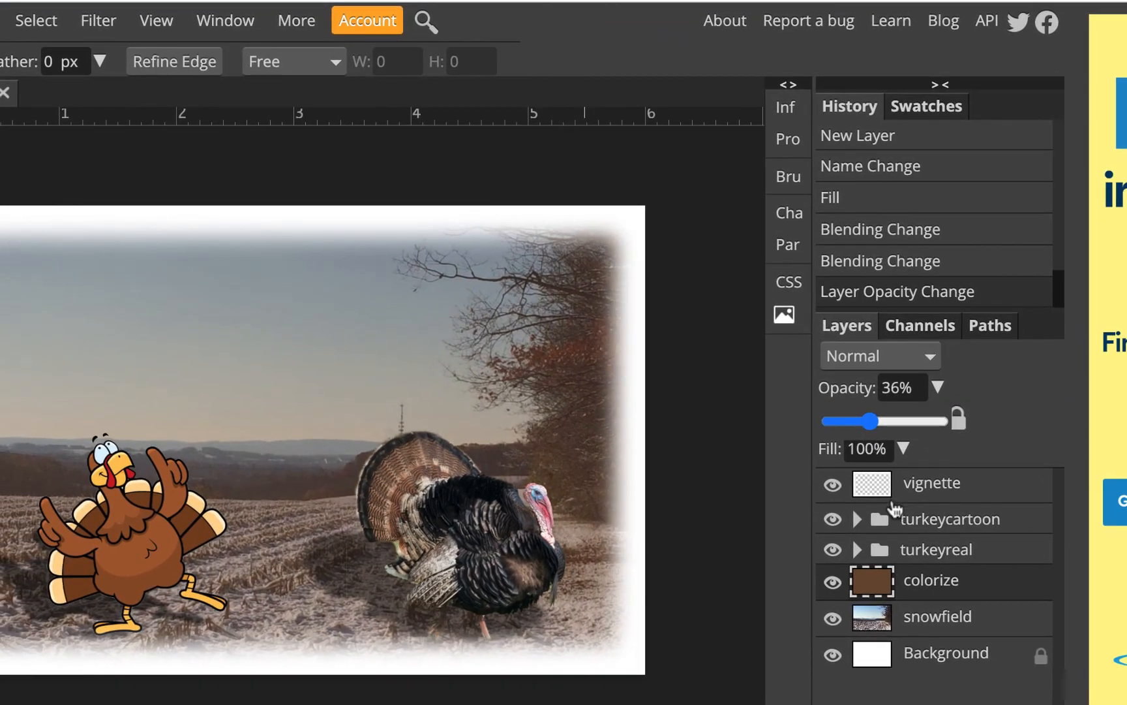
{"action": "left_click_drag", "start_coordinate": [870, 421], "coordinate": [993, 421]}
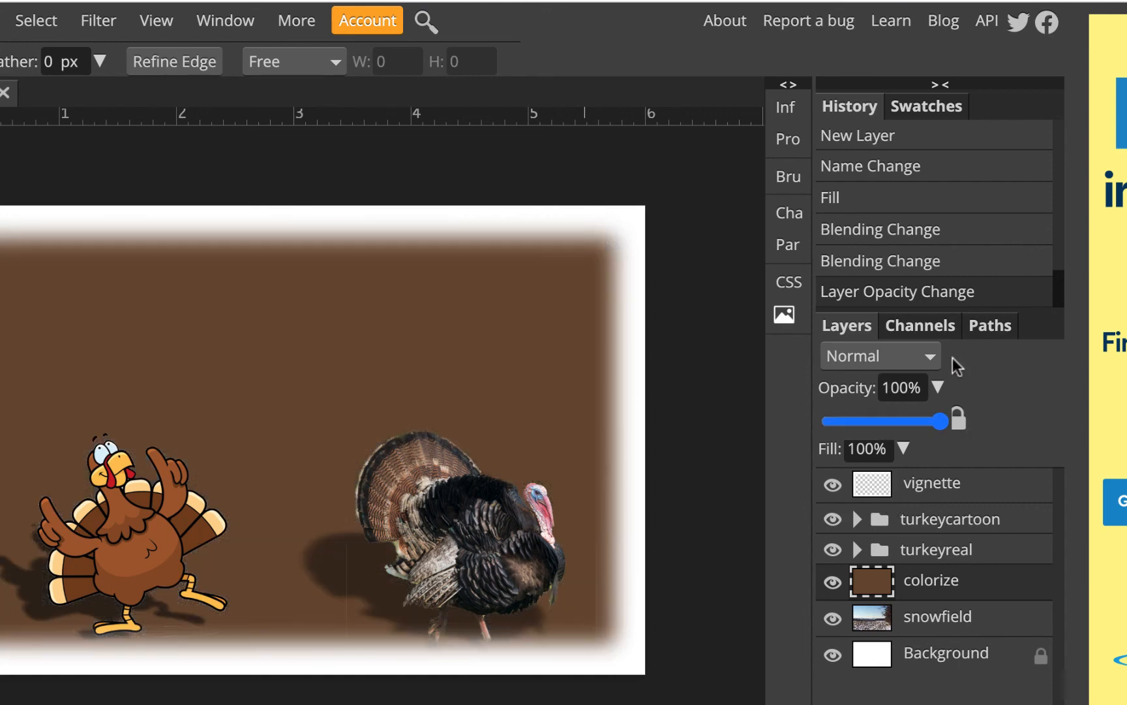
Step: Set the colorize layer's blend mode to Color and its opacity to 34%
{"action": "left_click", "coordinate": [911, 357]}
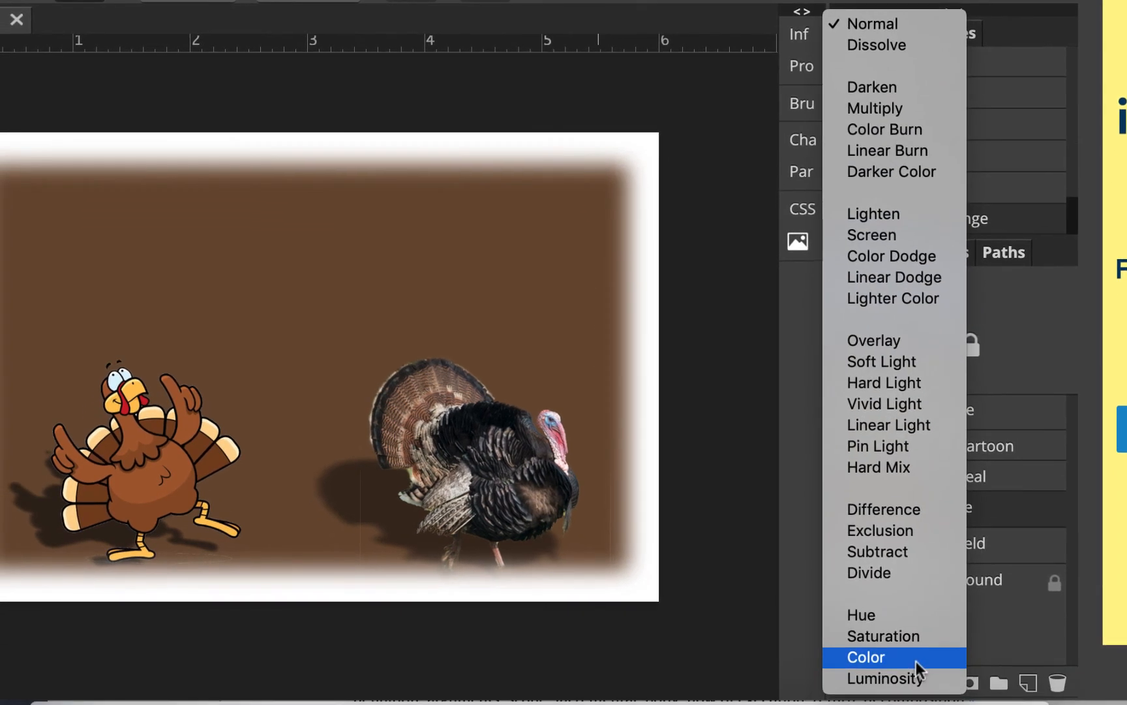
{"action": "left_click", "coordinate": [916, 661]}
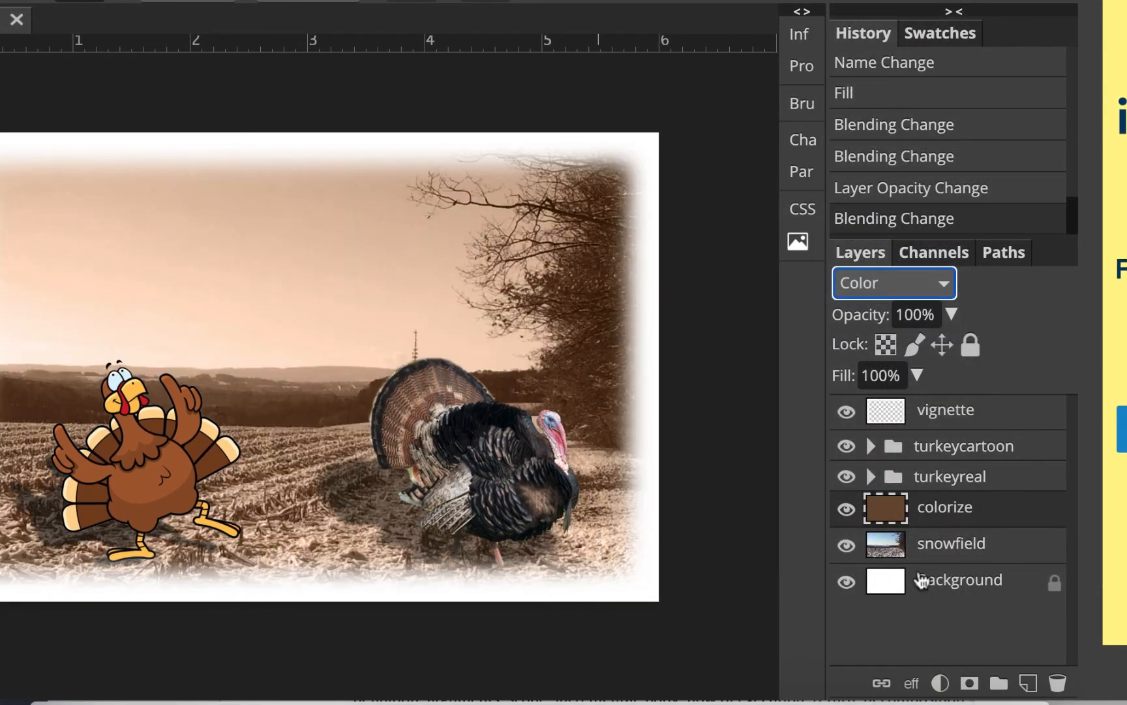
{"action": "left_click", "coordinate": [950, 316]}
{"action": "left_click_drag", "start_coordinate": [949, 349], "coordinate": [824, 381]}
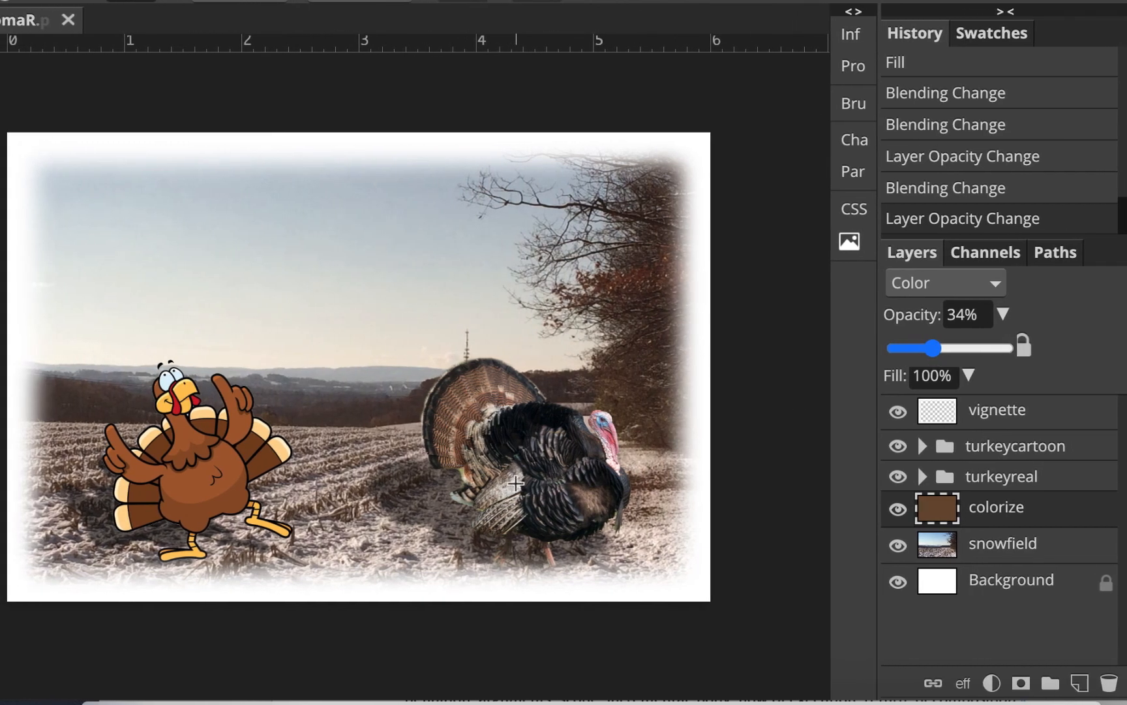
{"action": "left_click", "coordinate": [899, 510]}
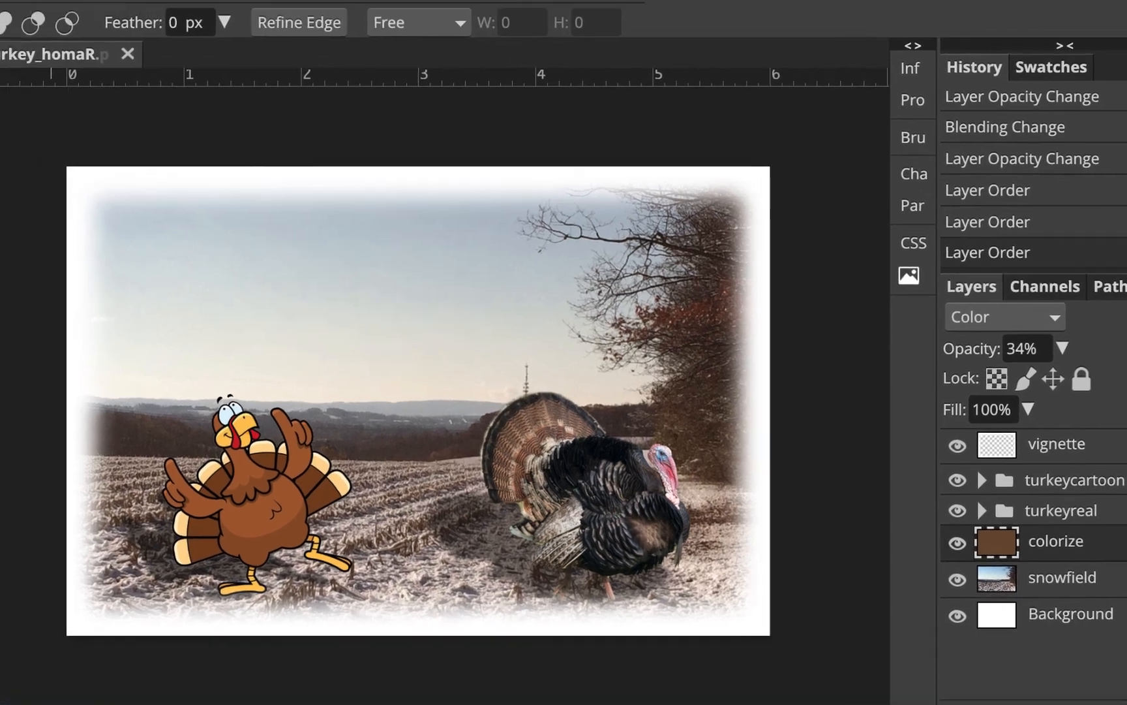
Step: Switch to Finder and move the previously saved copy of the open turkey PSD from Downloads to the Trash
{"action": "left_click", "coordinate": [25, 41]}
{"action": "left_click", "coordinate": [96, 282]}
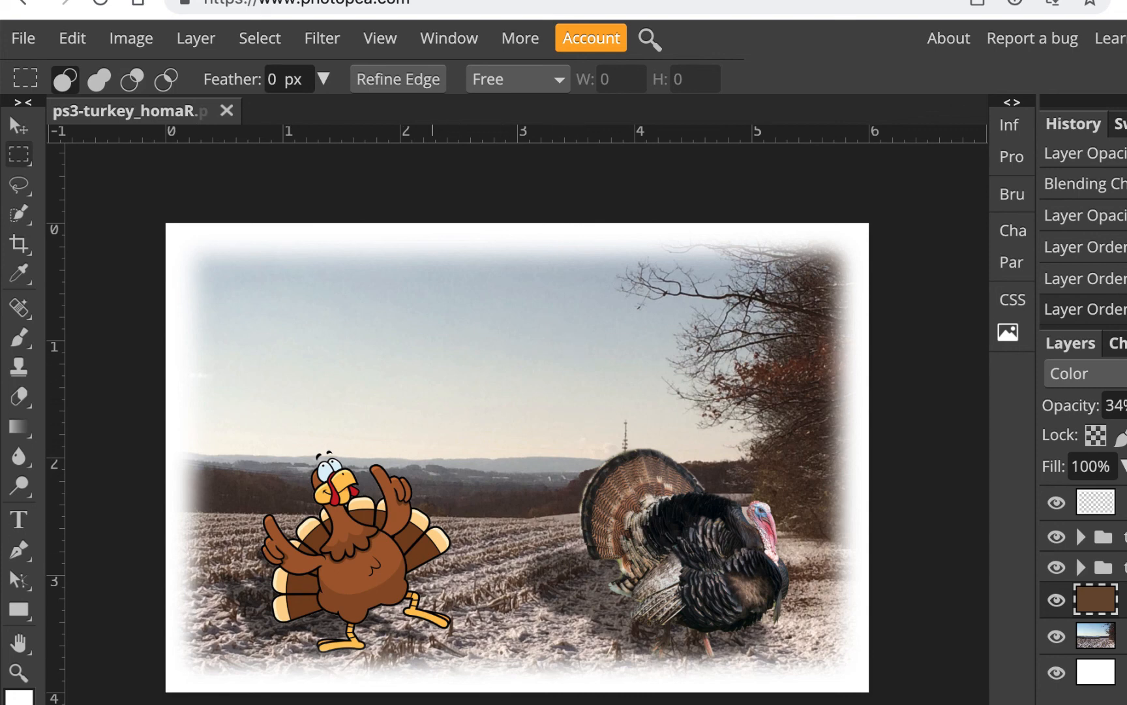
{"action": "left_click", "coordinate": [321, 703]}
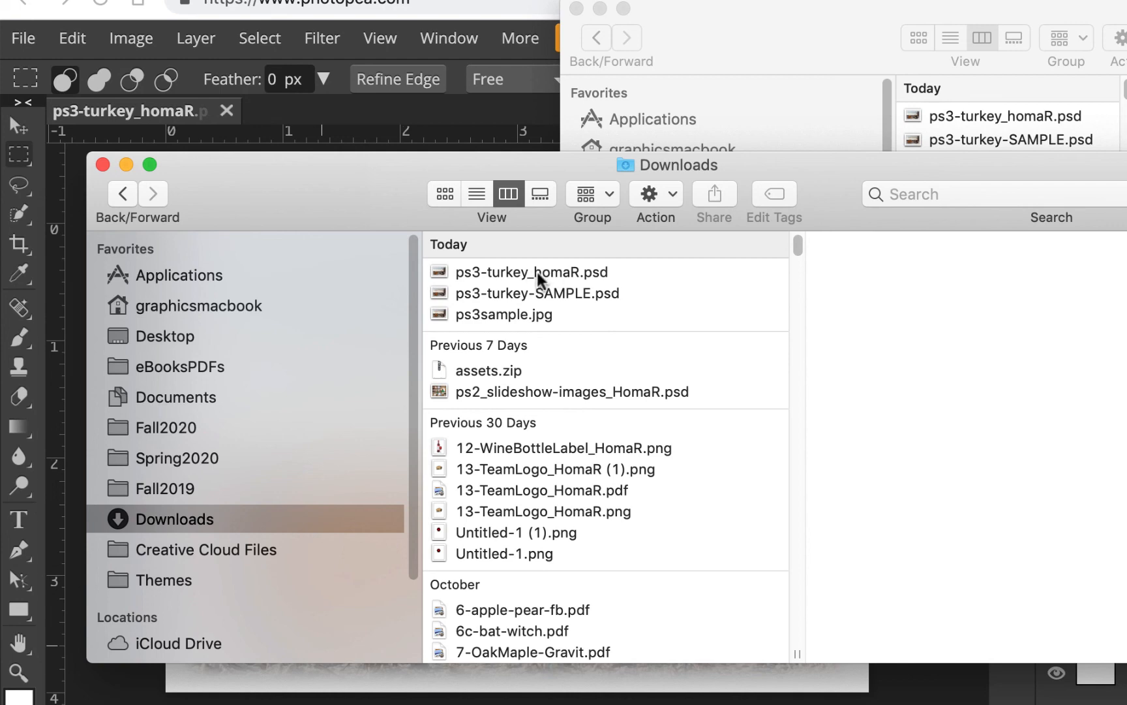
{"action": "left_click_drag", "start_coordinate": [519, 264], "coordinate": [1126, 704]}
{"action": "left_click_drag", "start_coordinate": [723, 649], "coordinate": [766, 678]}
{"action": "right_click", "coordinate": [145, 149]}
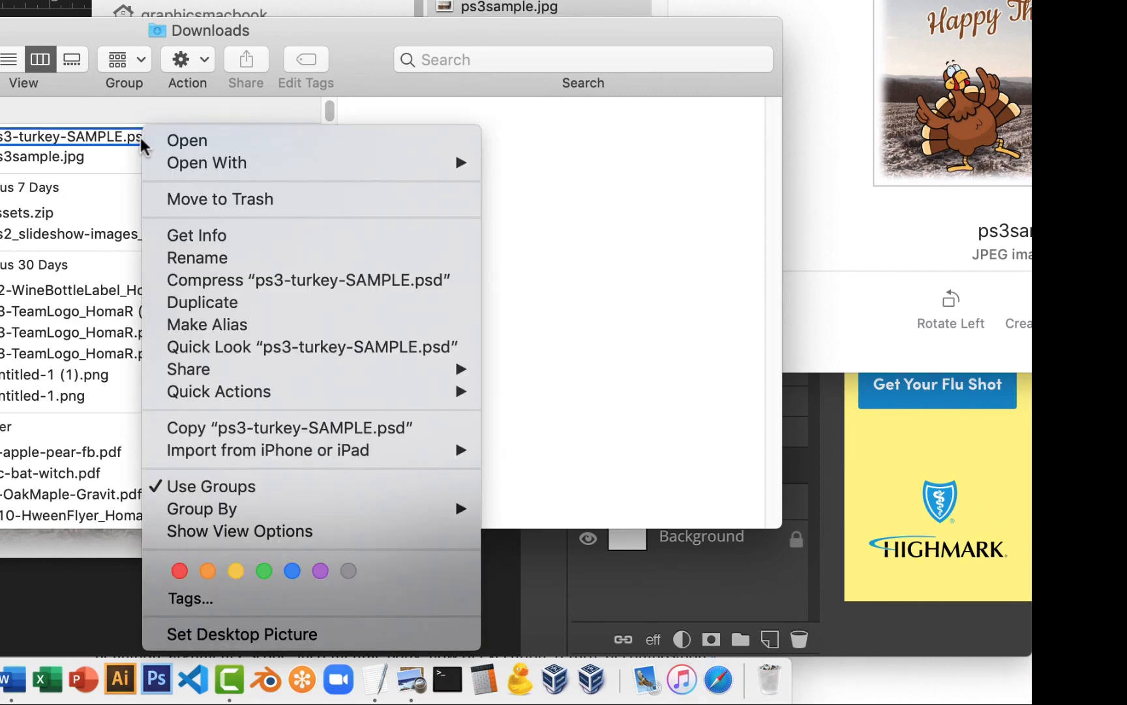
{"action": "left_click", "coordinate": [604, 233]}
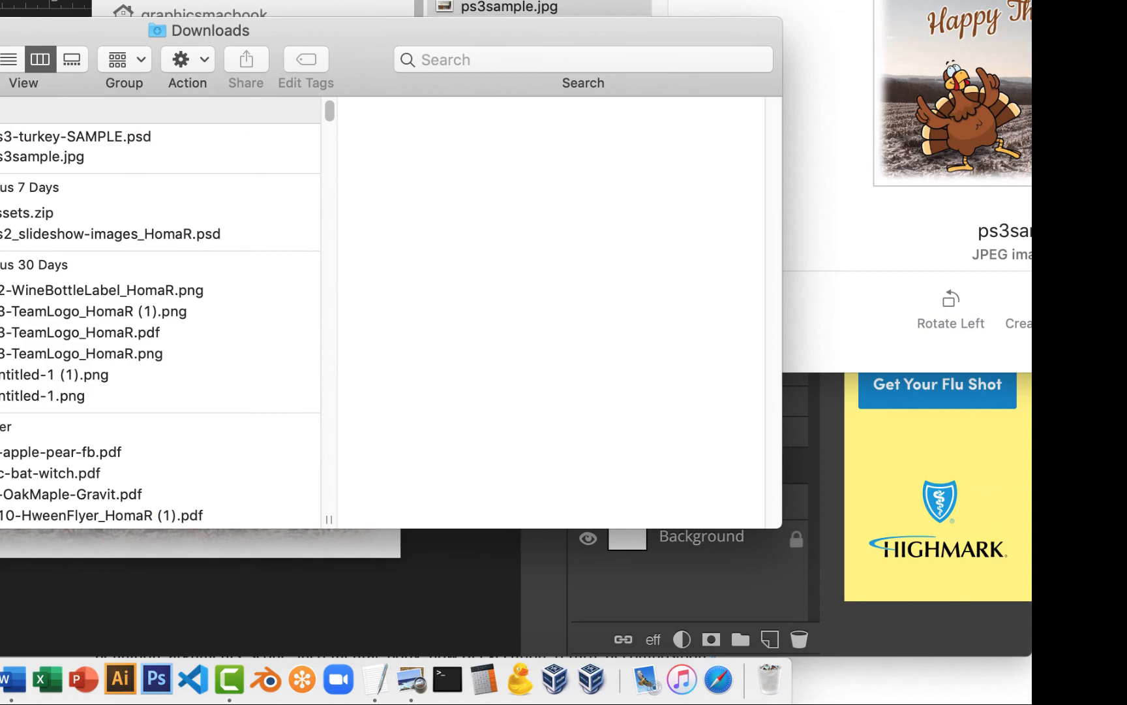
Step: Return to Photopea and save the turkey composite as a PSD file
{"action": "left_click_drag", "start_coordinate": [0, 43], "coordinate": [329, 247]}
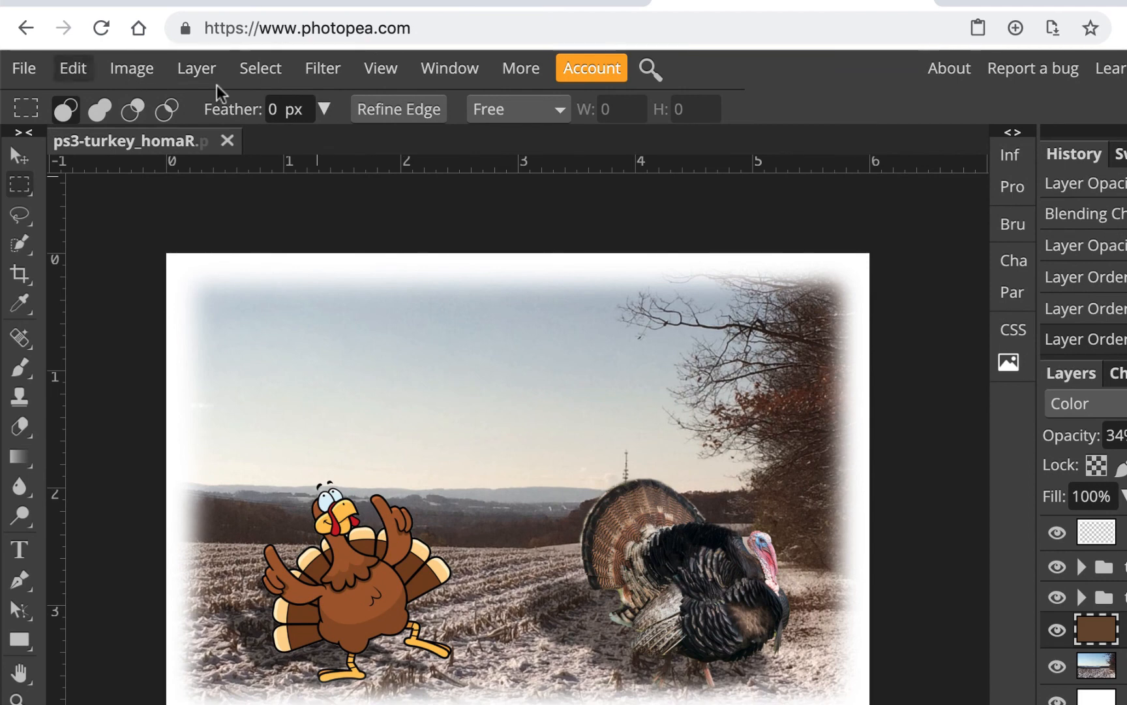
{"action": "left_click", "coordinate": [24, 67]}
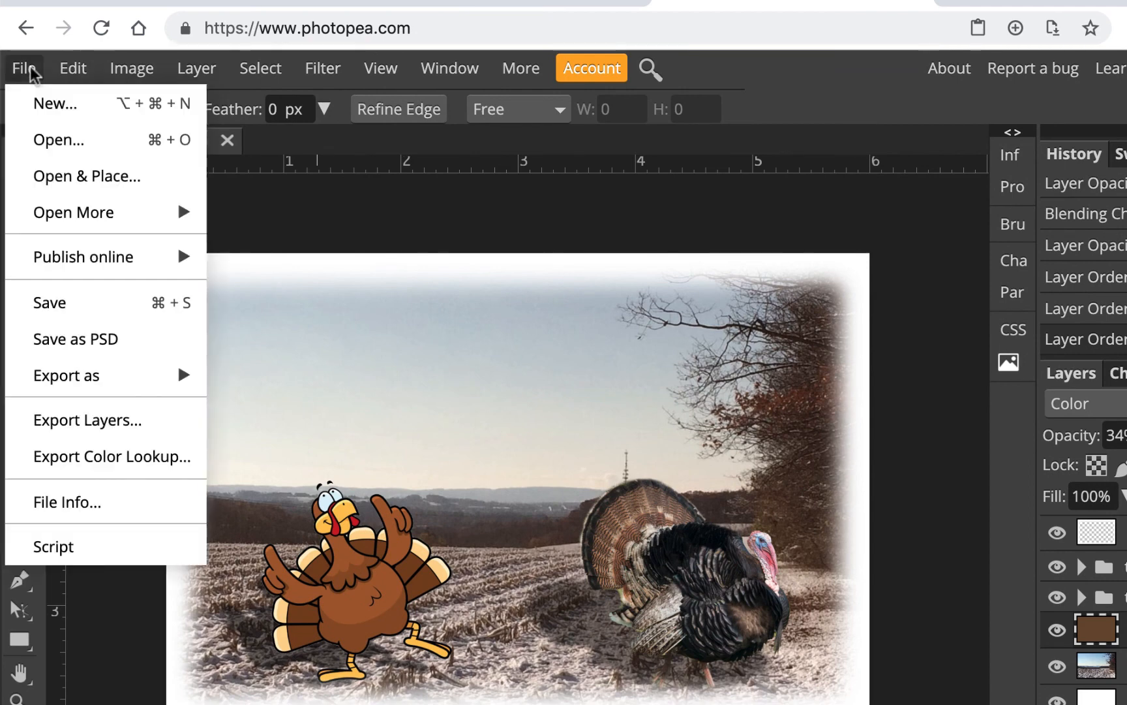
{"action": "left_click", "coordinate": [80, 339]}
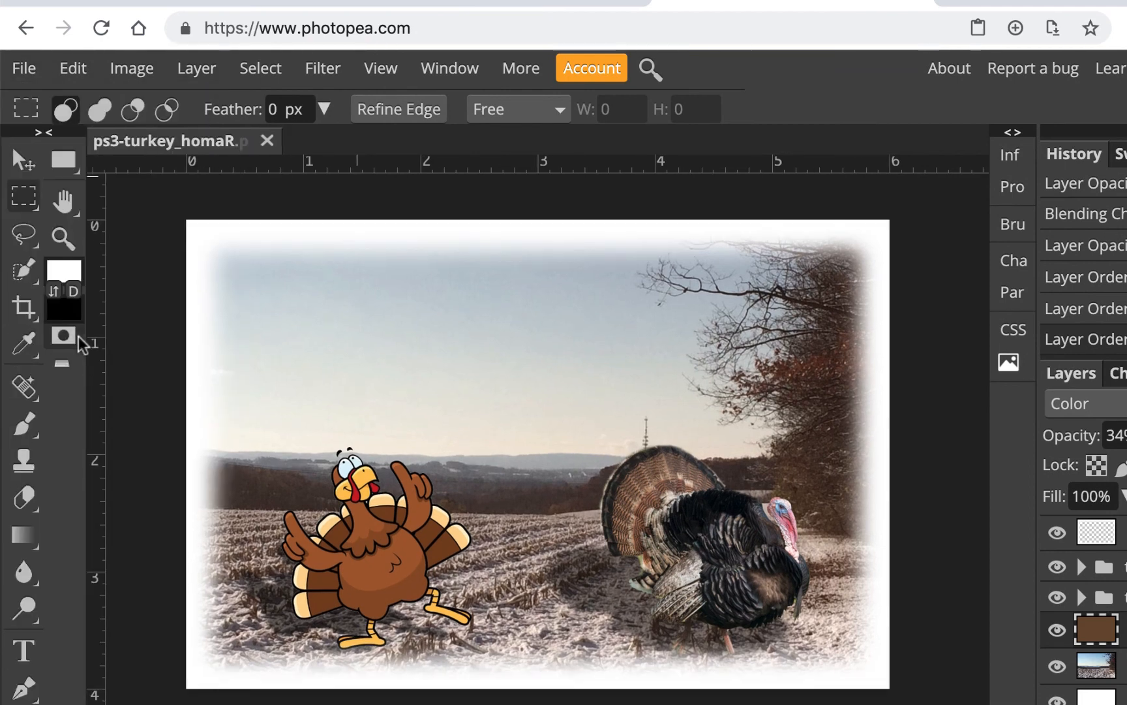